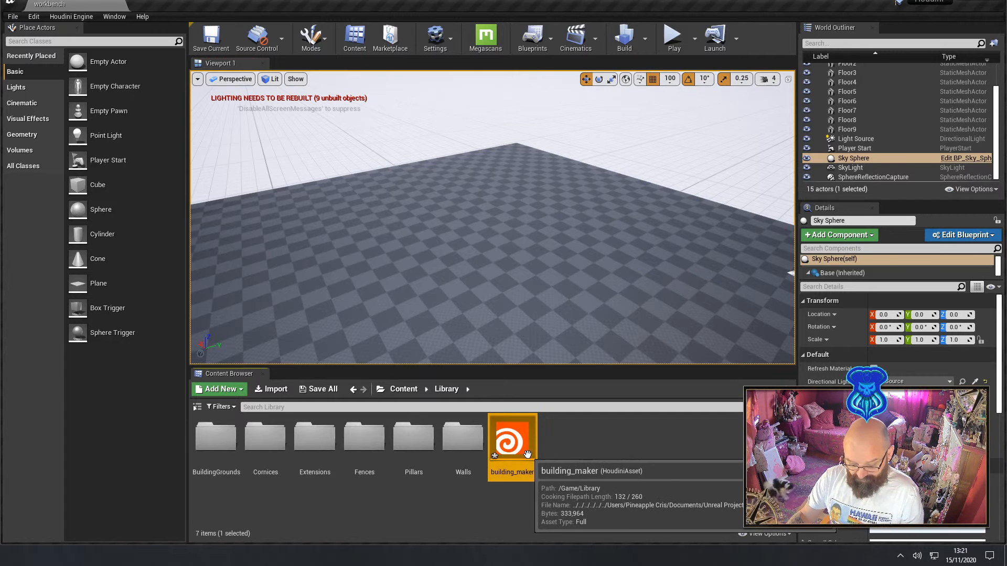
# Save the level and place the building_maker Houdini asset from the Library folder on the checkered floor
pyautogui.hotkey('ctrl', 's')
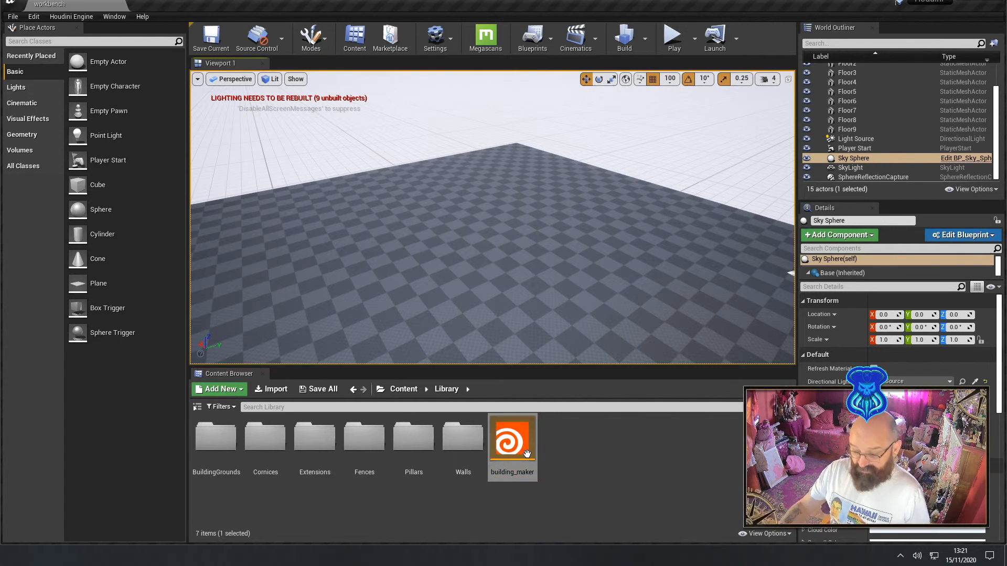
pyautogui.moveTo(558, 289); pyautogui.dragTo(580, 360, button='right')
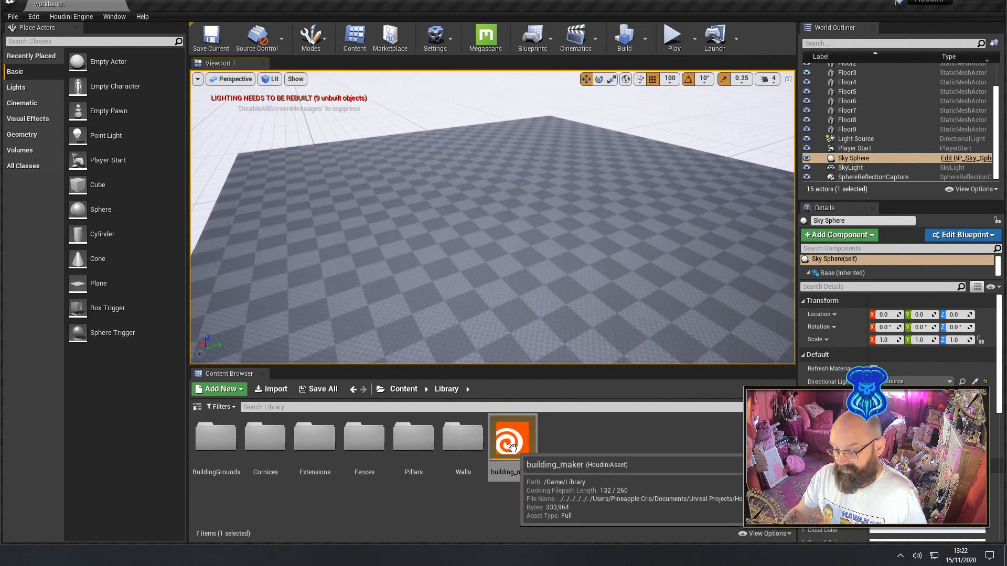
pyautogui.moveTo(512, 446); pyautogui.dragTo(453, 175)
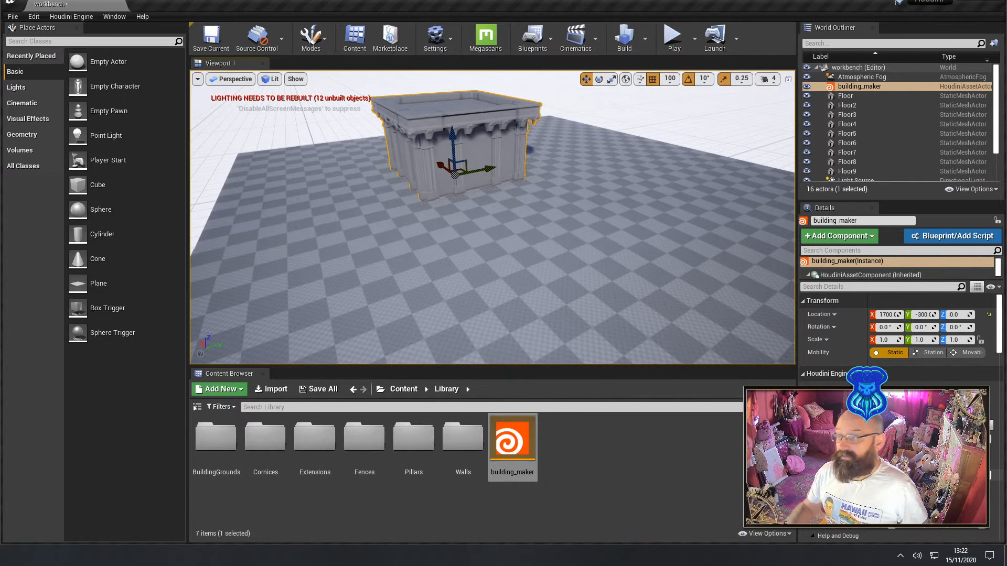
# Open the window_02 mesh from Walls/Set01_6_x_4/VAR01_Stones for viewing and dismiss its message dialog
pyautogui.press('a')
pyautogui.moveTo(512, 270)
pyautogui.mouseDown(button='right')
pyautogui.moveTo(681, 278)
pyautogui.moveTo(461, 257)
pyautogui.moveTo(498, 267)
pyautogui.mouseUp(button='right')
pyautogui.press('d')
pyautogui.press('a')
pyautogui.press('w')
pyautogui.press('w')
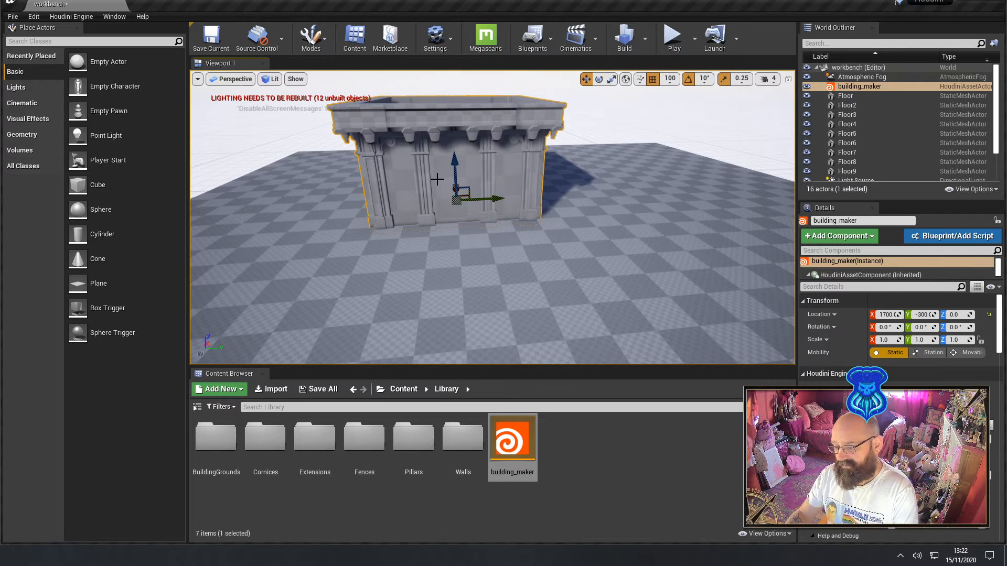
pyautogui.doubleClick(463, 438)
pyautogui.doubleClick(227, 457)
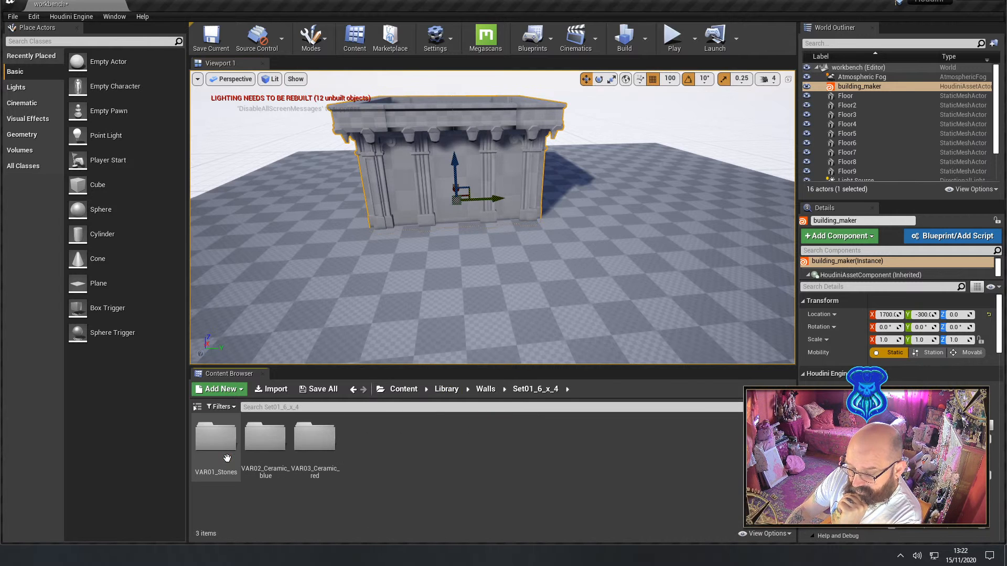
pyautogui.doubleClick(220, 455)
pyautogui.click(579, 445)
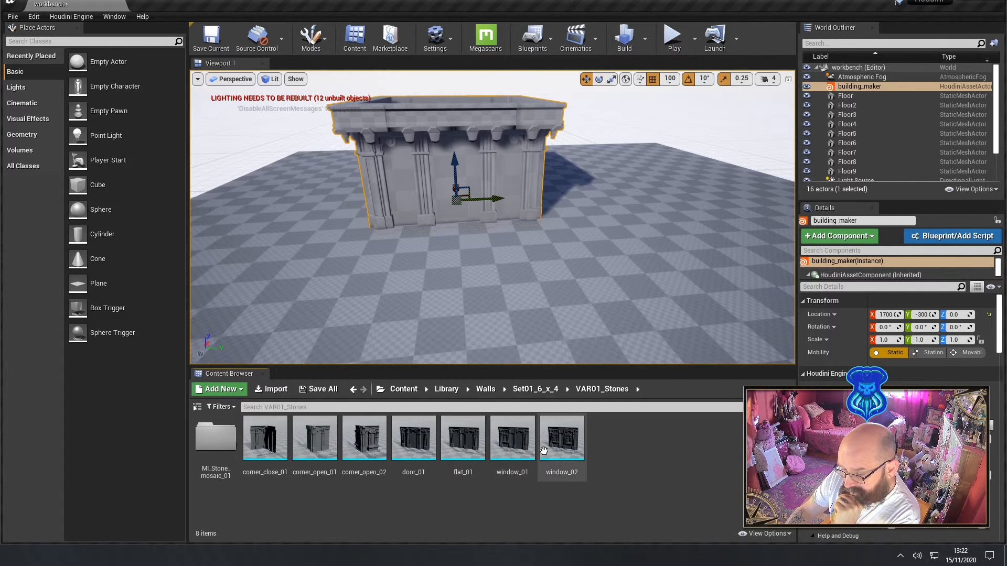
pyautogui.doubleClick(574, 445)
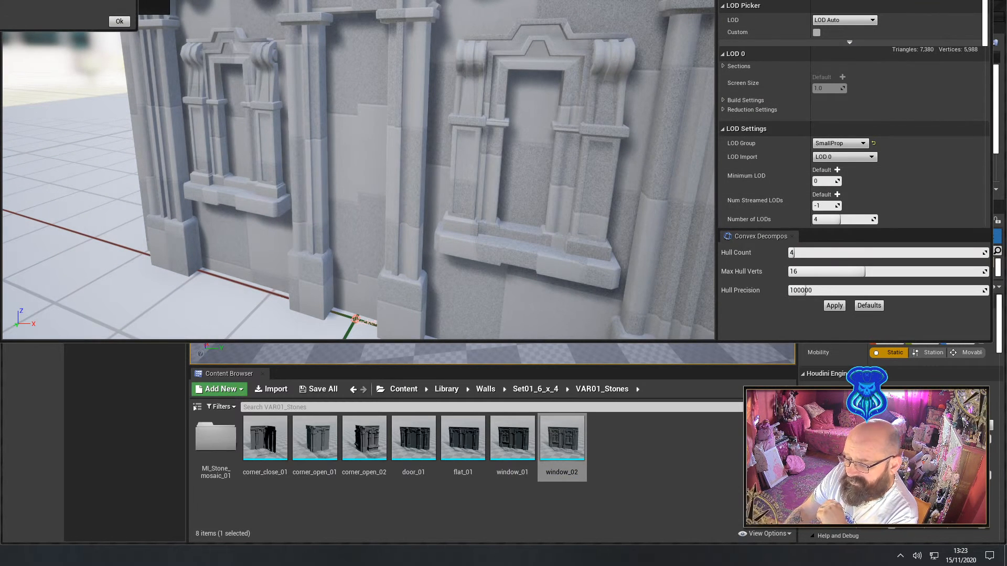
pyautogui.click(121, 21)
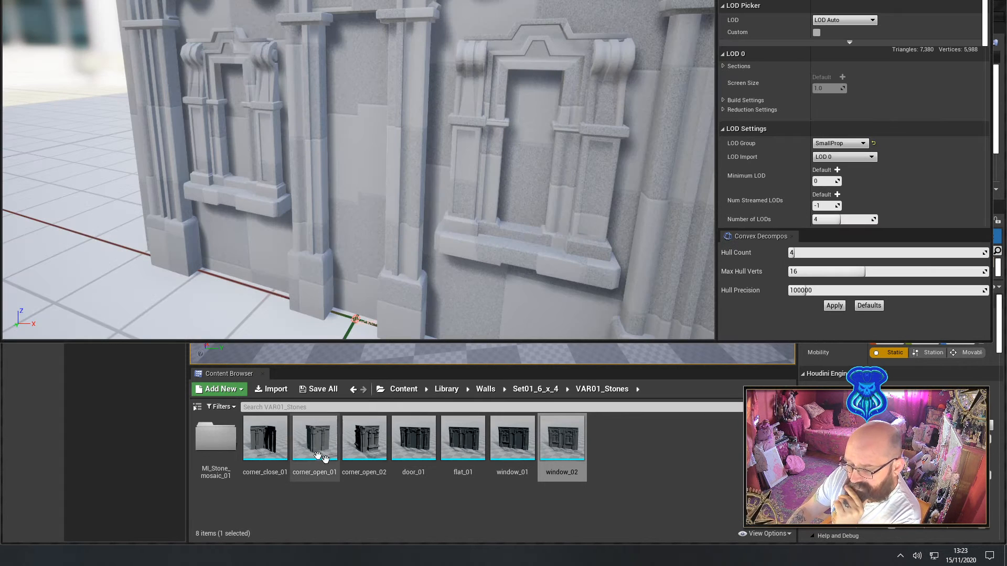
# Leave the VAR01_Stones folder and return the Content Browser to the top-level Content folder
pyautogui.hotkey('alt', 'Left')
pyautogui.hotkey('alt', 'Left')
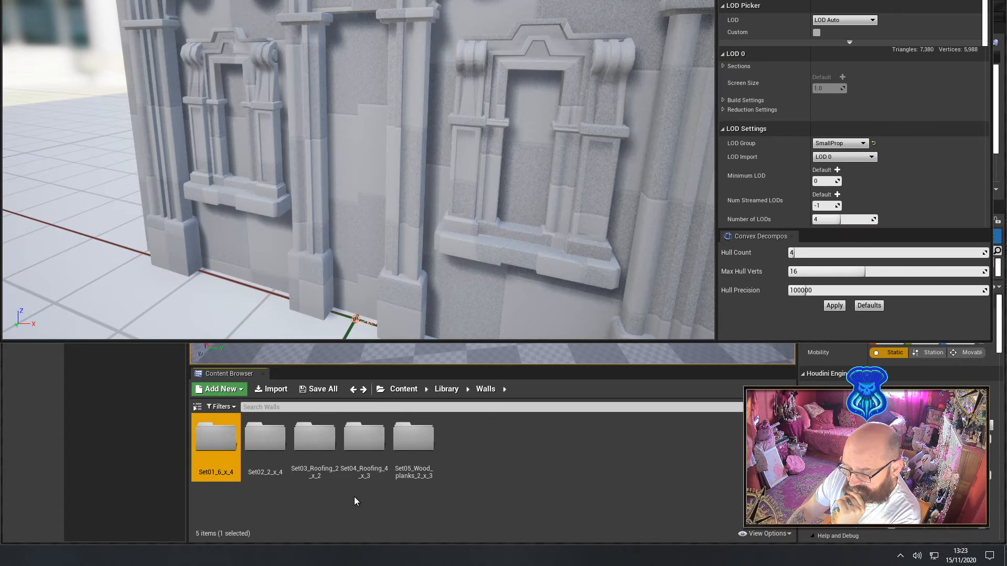
pyautogui.hotkey('alt', 'Left')
pyautogui.click(335, 494)
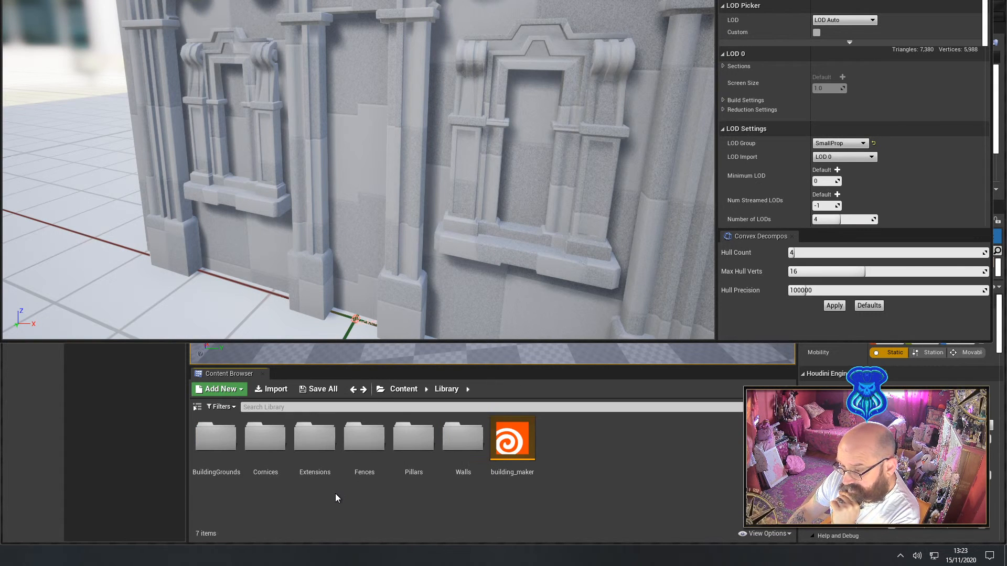
pyautogui.hotkey('alt', 'Left')
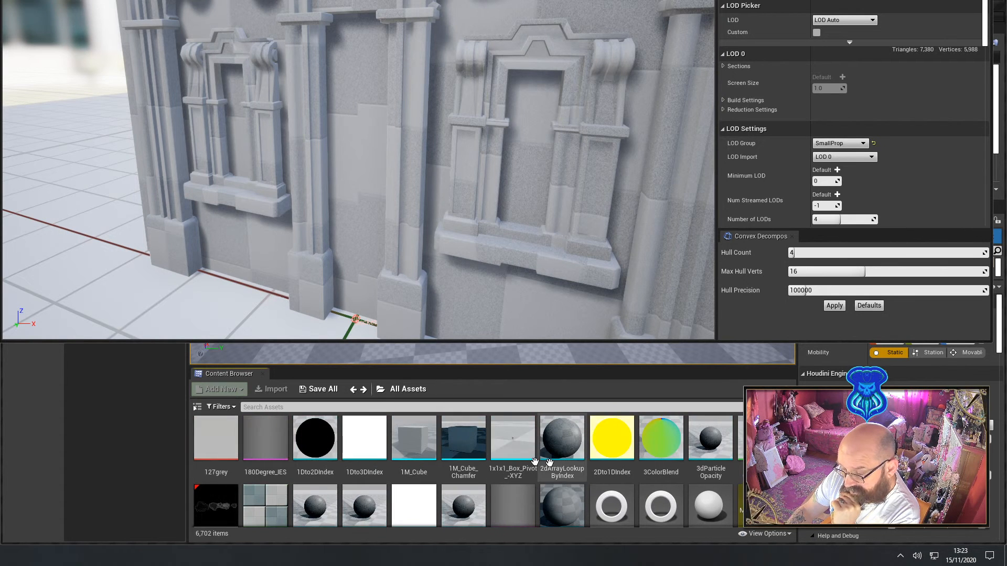
pyautogui.click(383, 391)
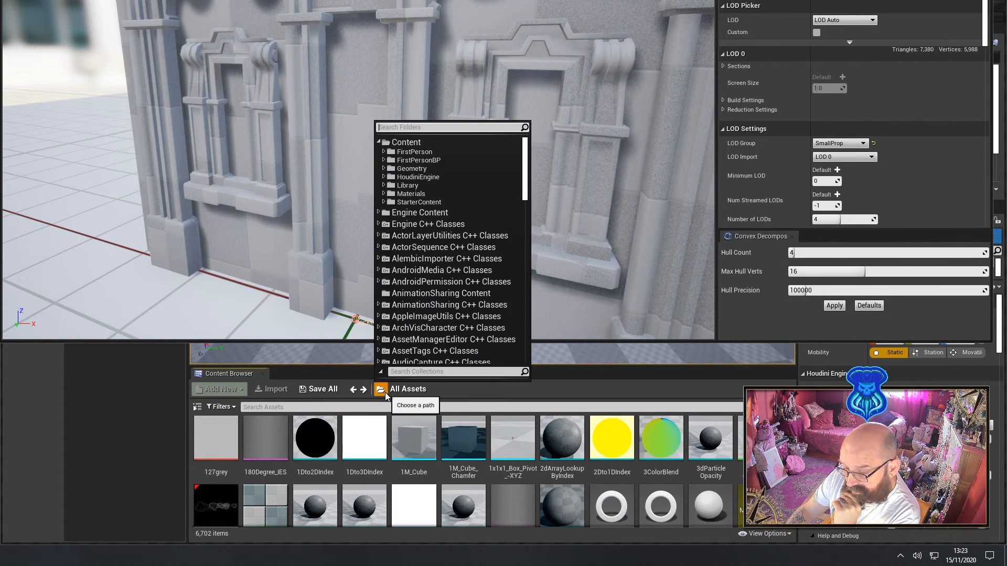
pyautogui.click(425, 142)
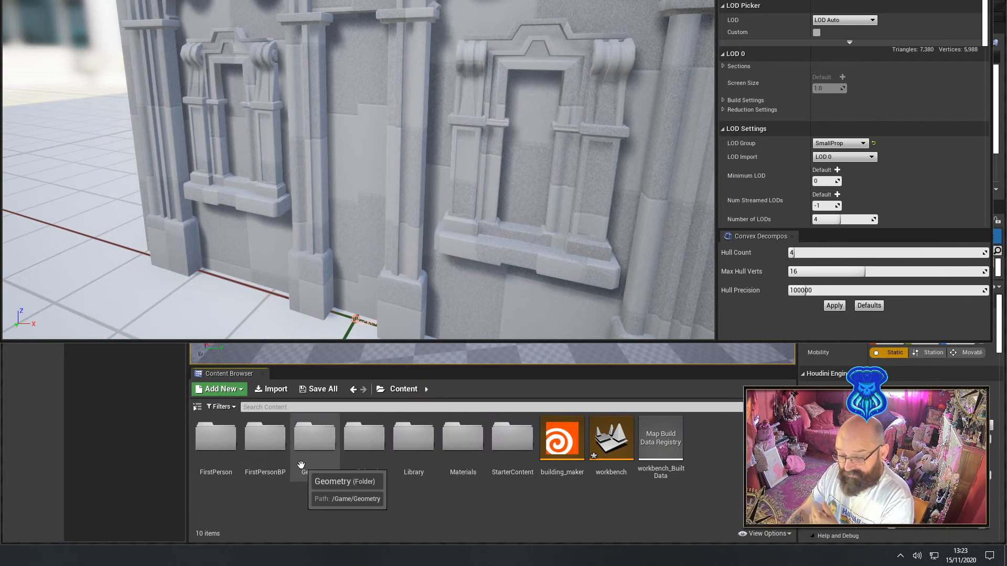
# Look through the HoudiniEngine and Geometry/Meshes folders and open the Materials folder to find M_AtlassedSubstance
pyautogui.doubleClick(364, 440)
pyautogui.hotkey('alt', 'Left')
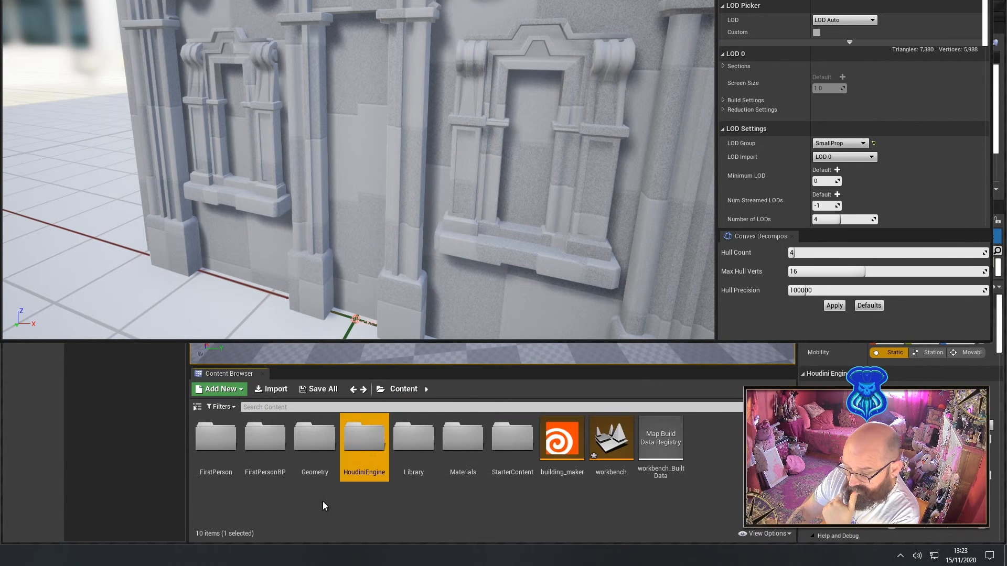
pyautogui.click(315, 441)
pyautogui.doubleClick(314, 441)
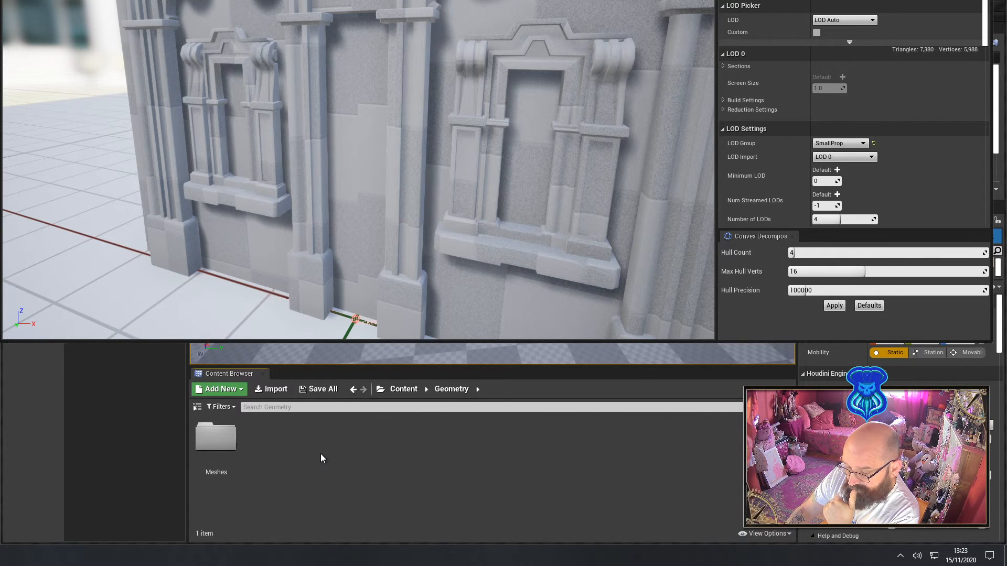
pyautogui.doubleClick(228, 445)
pyautogui.hotkey('alt', 'Left')
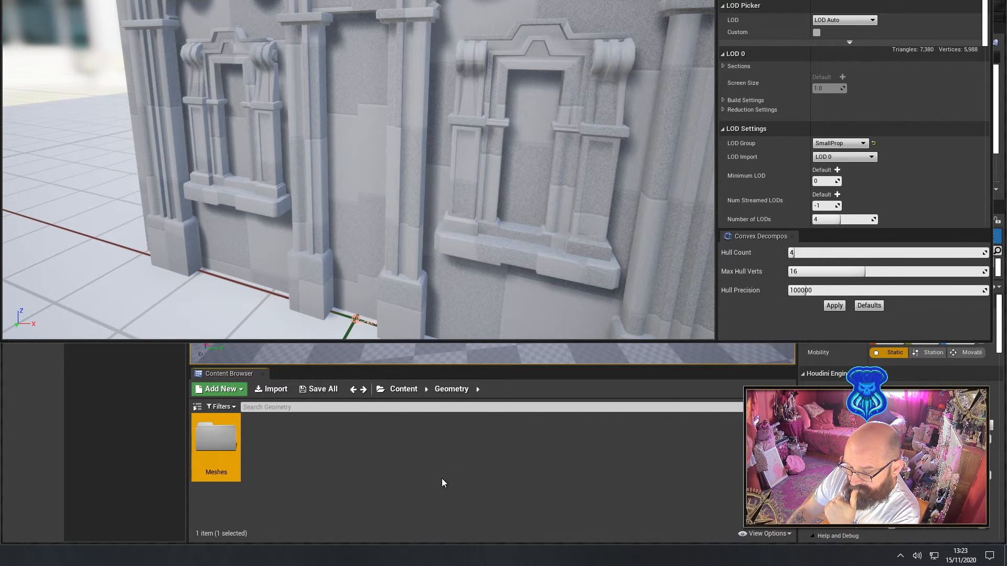
pyautogui.hotkey('alt', 'Left')
pyautogui.click(461, 443)
pyautogui.doubleClick(462, 444)
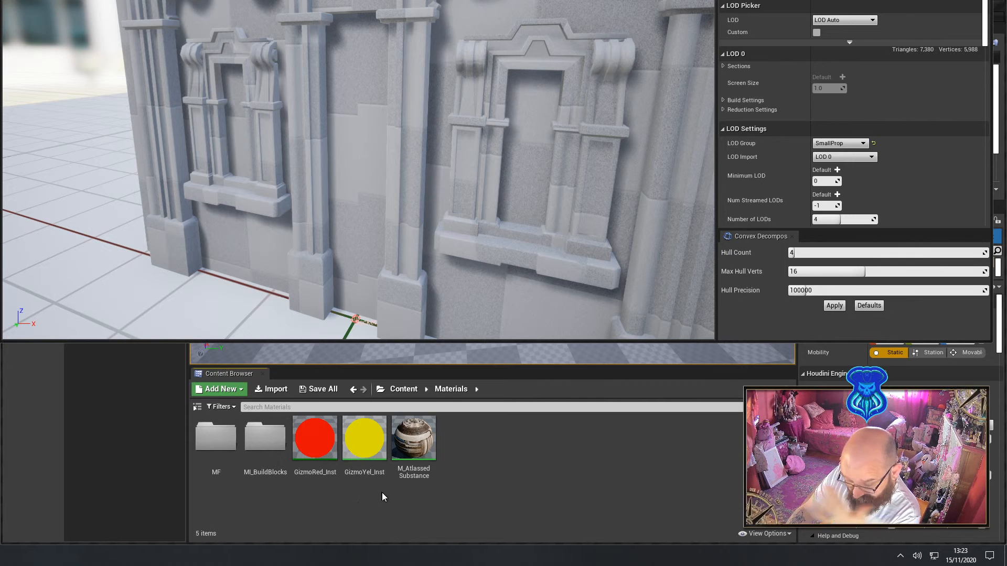
pyautogui.moveTo(424, 466)
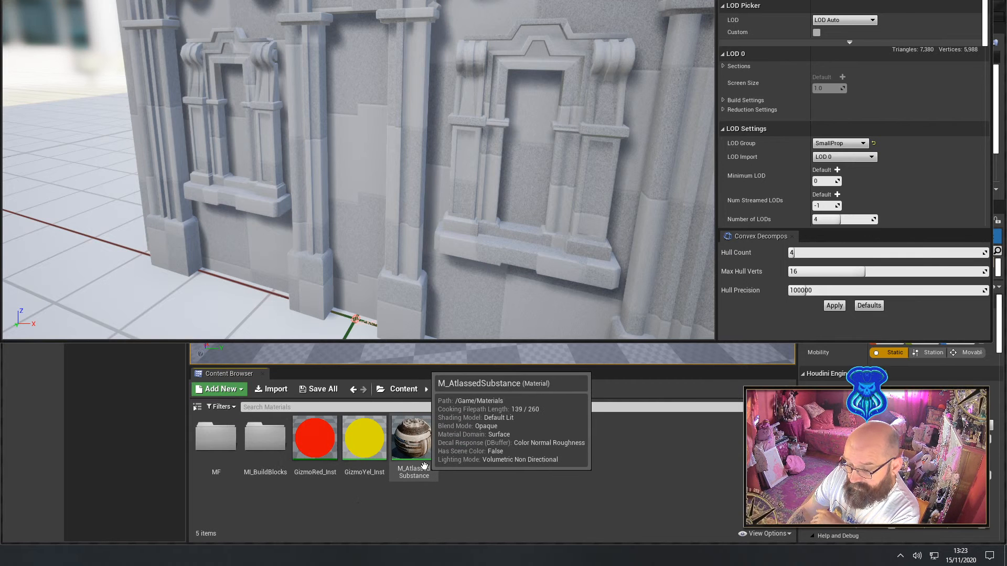
# Try to assign the M_AtlassedSubstance material to the window_02 mesh's material slot
pyautogui.moveTo(424, 466); pyautogui.dragTo(354, 250)
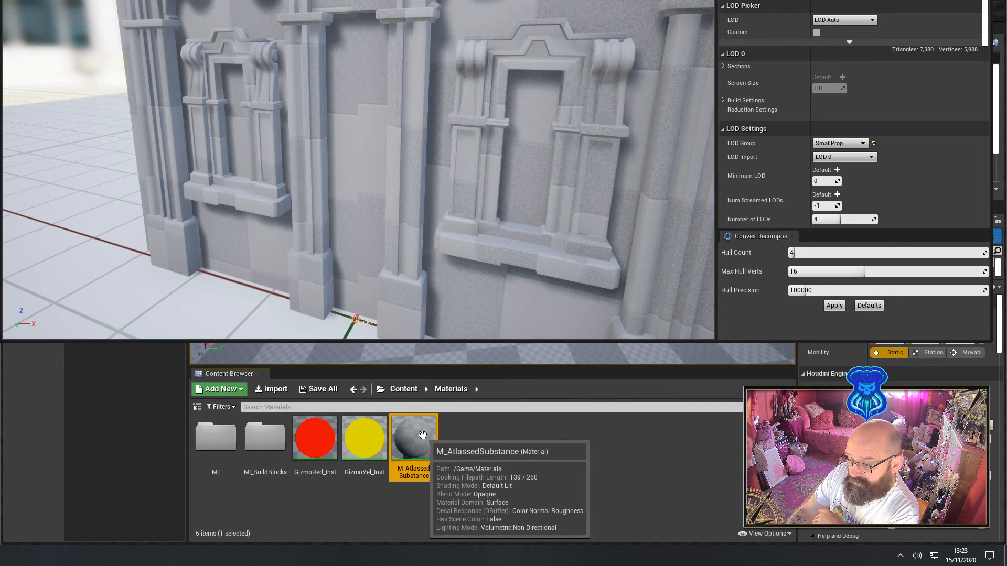
pyautogui.moveTo(422, 435); pyautogui.dragTo(836, 0)
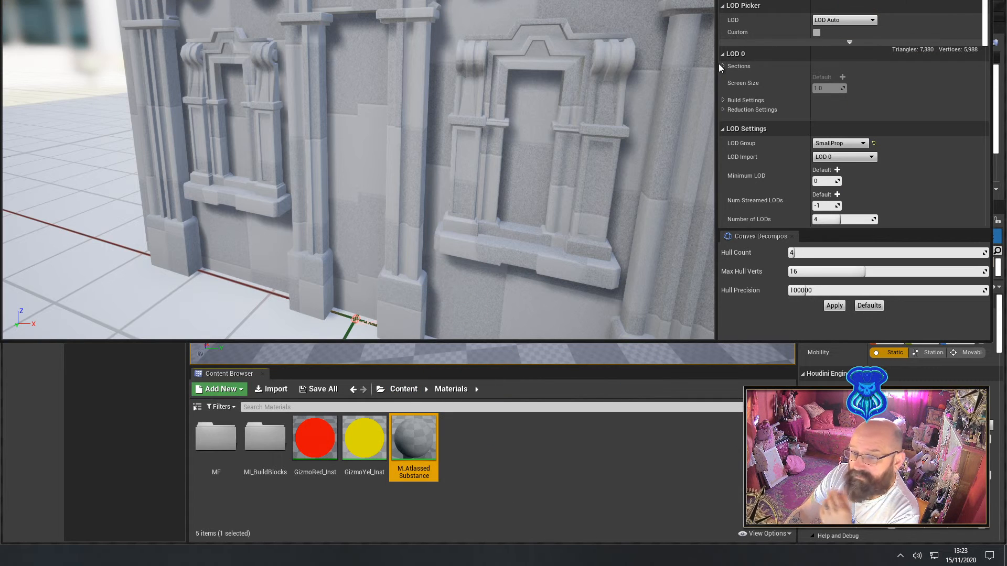
pyautogui.moveTo(509, 116); pyautogui.dragTo(509, 115, button='right')
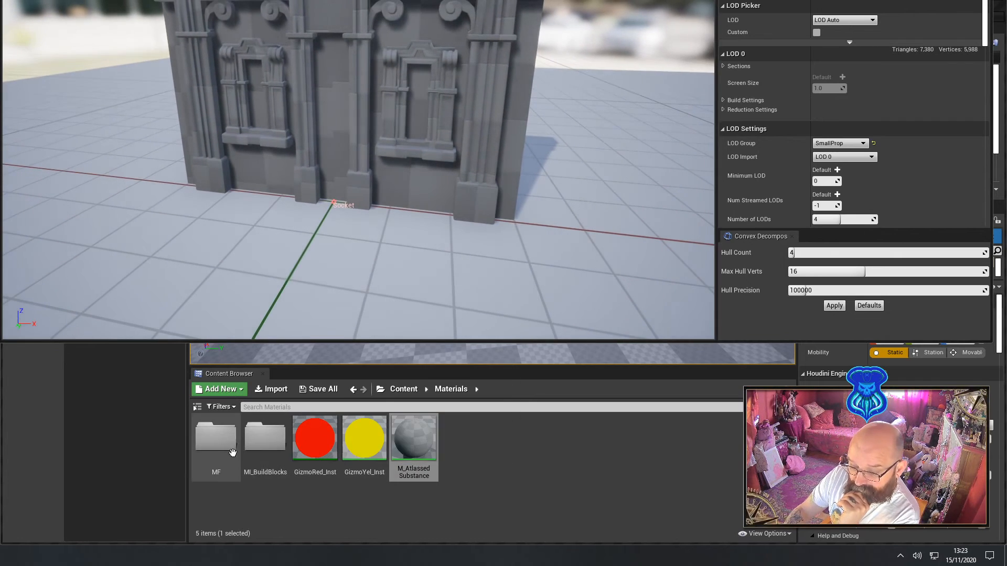
# From MI_BuildBlocks, try MI_BuildBlocks_1x1 and MI_BuildBlocks_1x1_Ground Blend, ending with MI_BuildBlocks_2x2, in the window_02 mesh's material slot
pyautogui.doubleClick(216, 437)
pyautogui.hotkey('alt', 'Left')
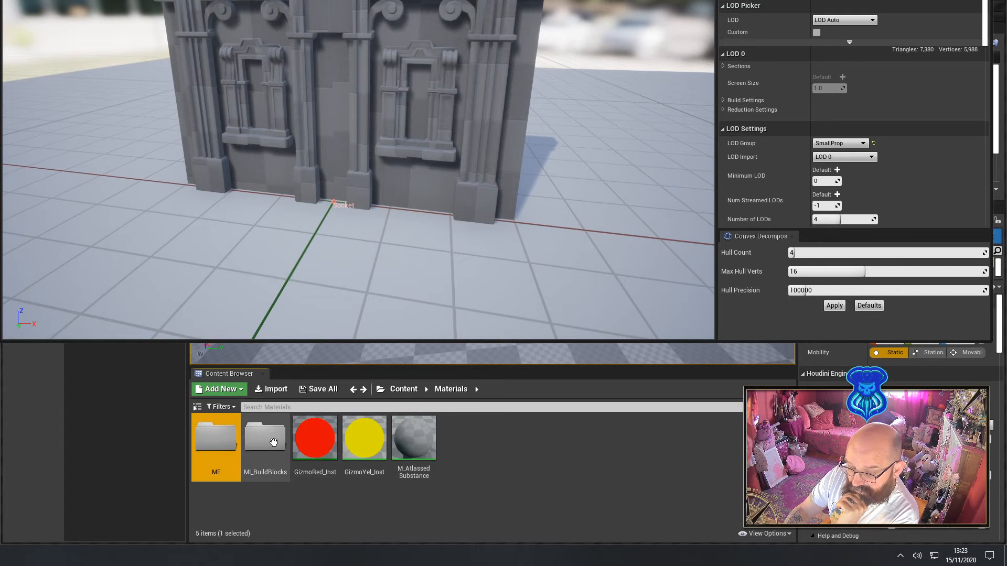
pyautogui.doubleClick(274, 442)
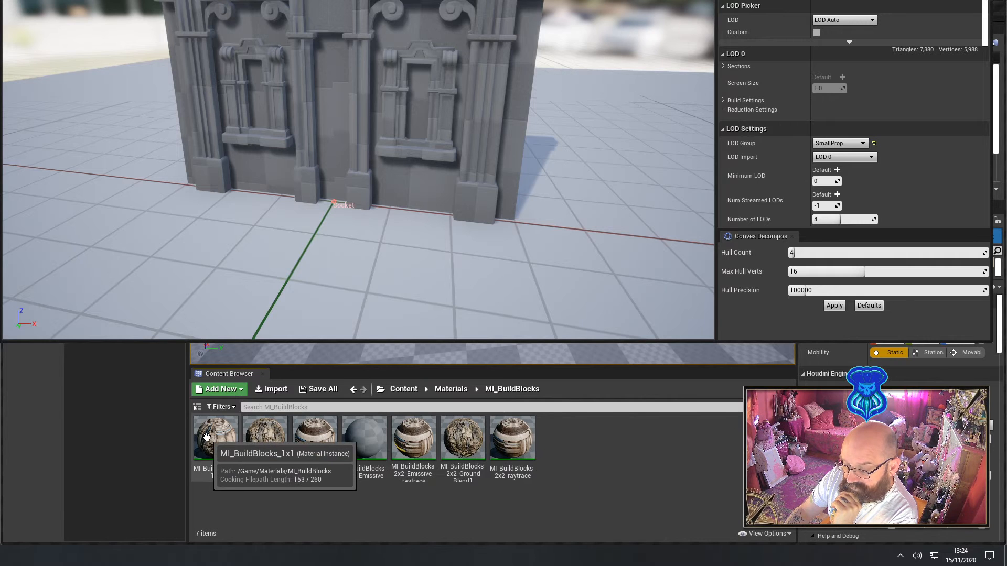
pyautogui.moveTo(216, 438); pyautogui.dragTo(827, 0)
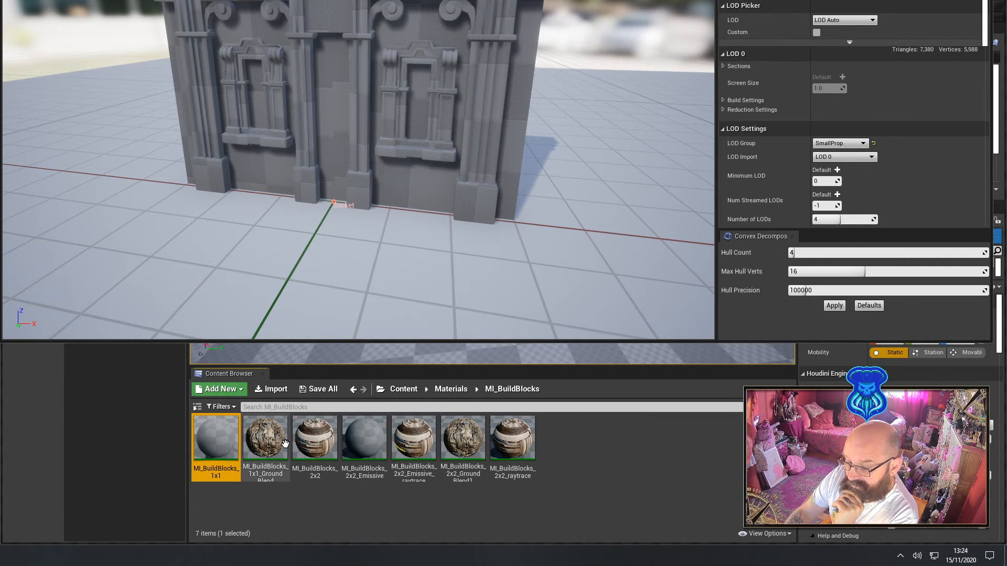
pyautogui.moveTo(265, 438); pyautogui.dragTo(828, 0)
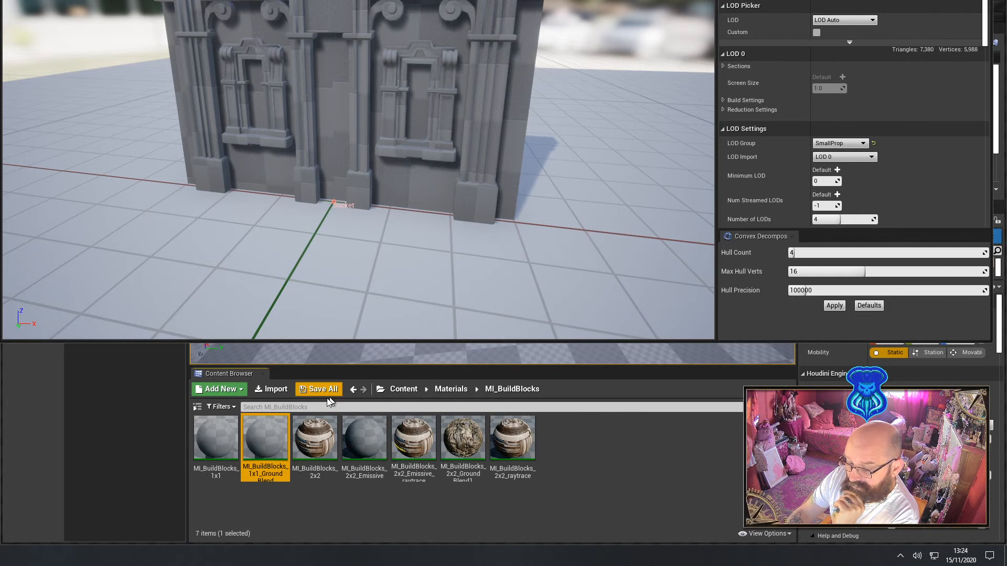
pyautogui.moveTo(315, 438); pyautogui.dragTo(828, 1)
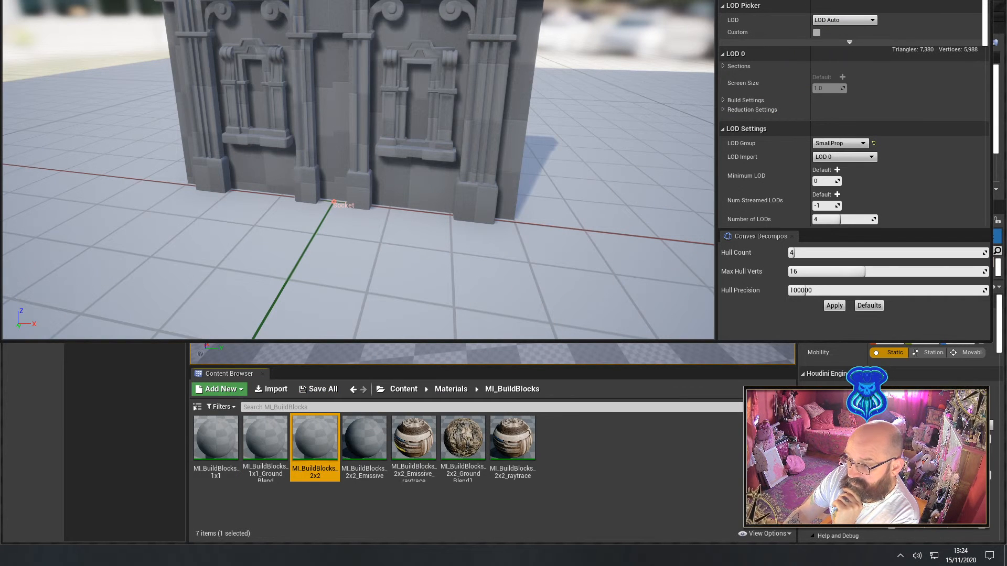
pyautogui.click(283, 490)
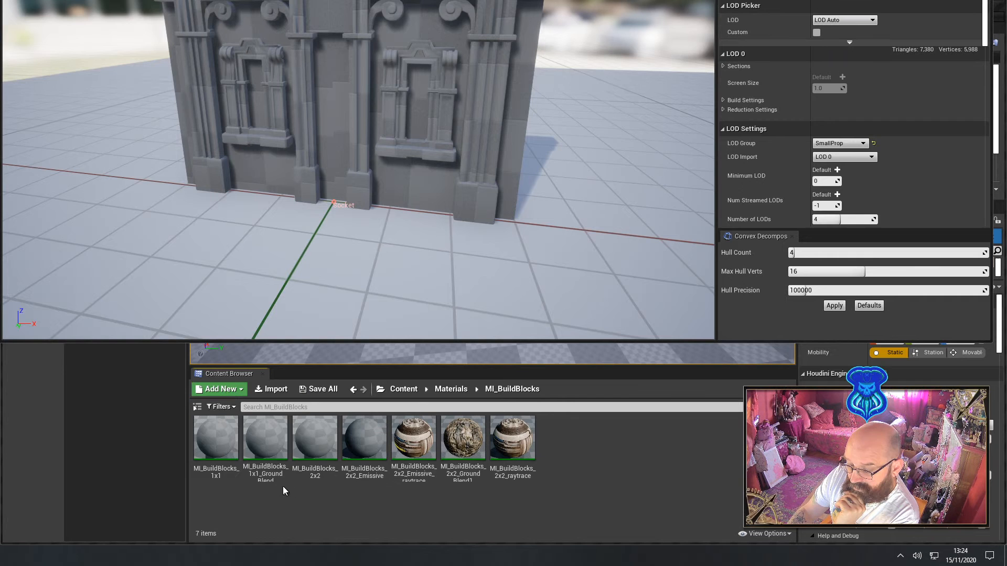
# Inspect the parent material setting of the MI_BuildBlocks_2x2 instance and return to the top-level Content folder
pyautogui.doubleClick(315, 441)
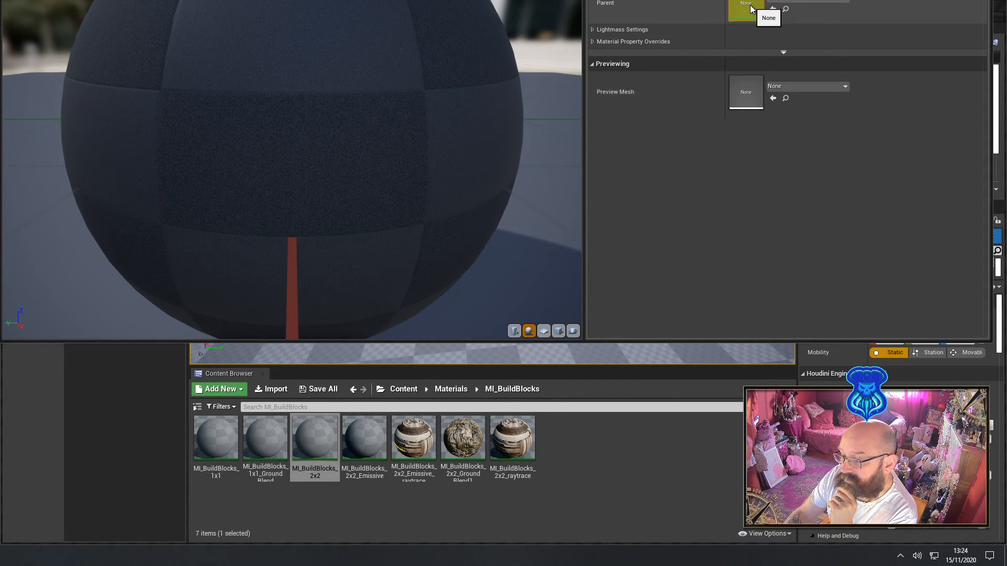
pyautogui.scroll(-5, 353, 112)
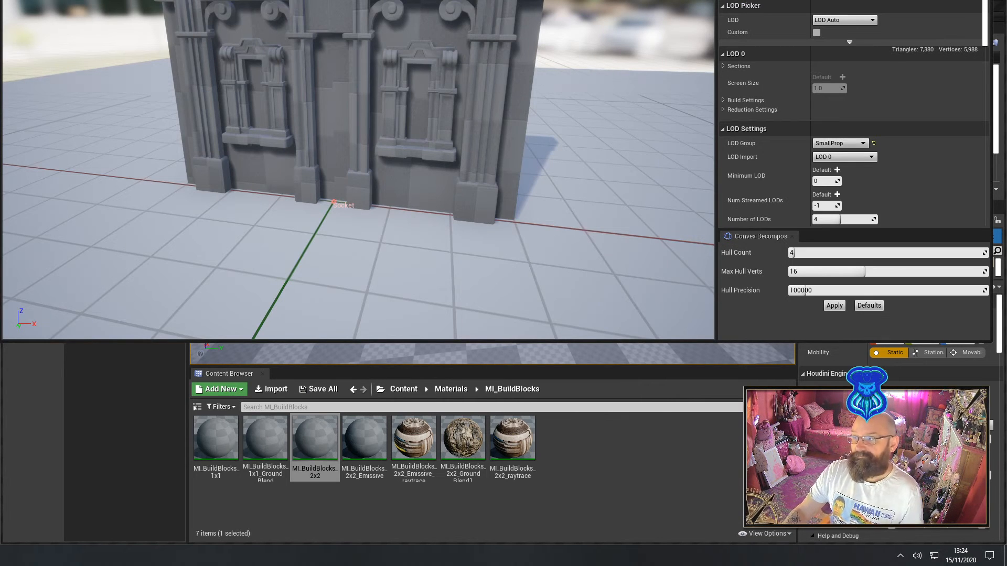
pyautogui.click(404, 390)
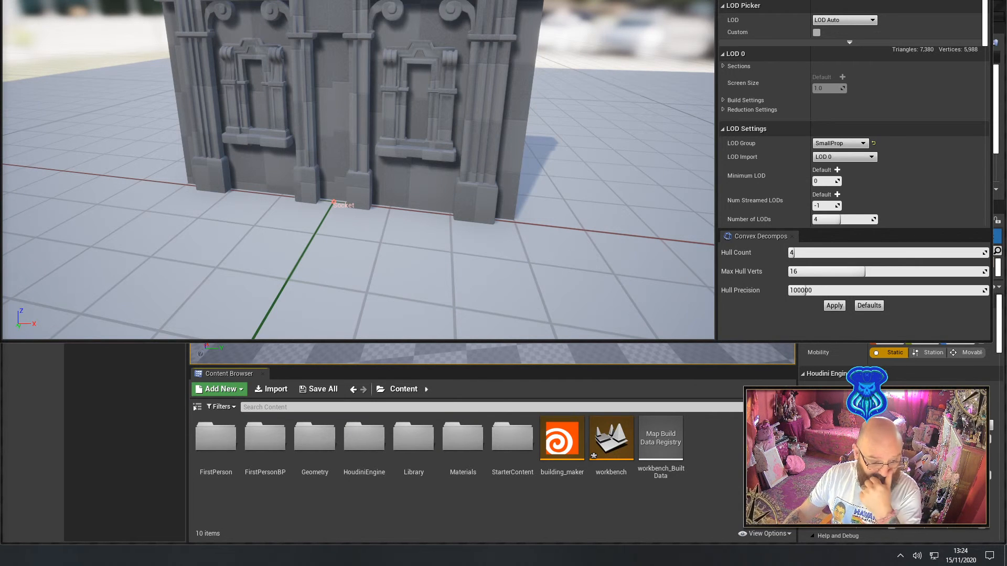
# Leave the window_02 mesh editor and stretch the building_maker building along the X axis with its handle, extending it past the floor's edge
pyautogui.moveTo(446, 142); pyautogui.dragTo(461, 109, button='right')
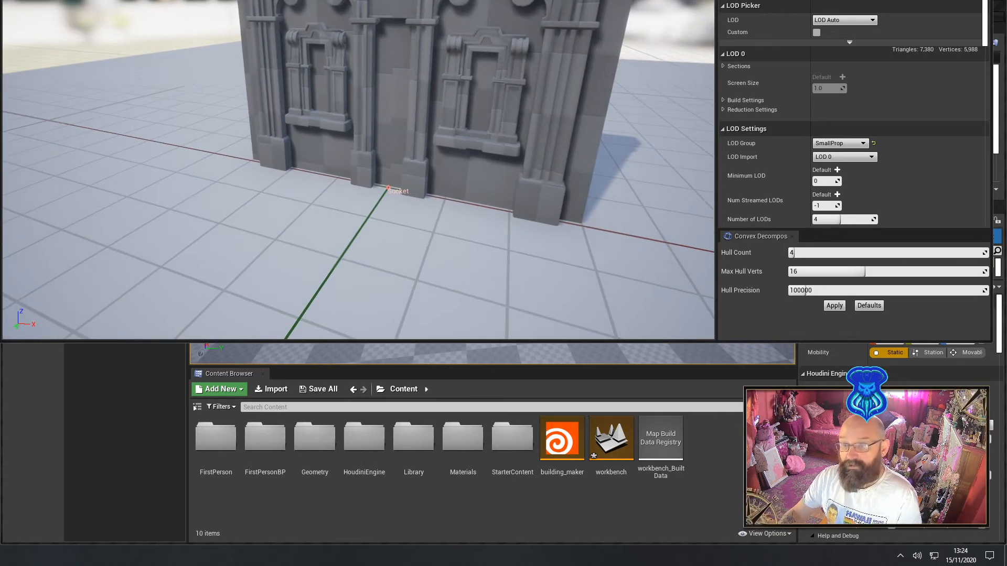
pyautogui.click(315, 1)
pyautogui.moveTo(335, 181); pyautogui.dragTo(545, 175, button='right')
pyautogui.press('s')
pyautogui.moveTo(471, 230); pyautogui.dragTo(471, 230, button='right')
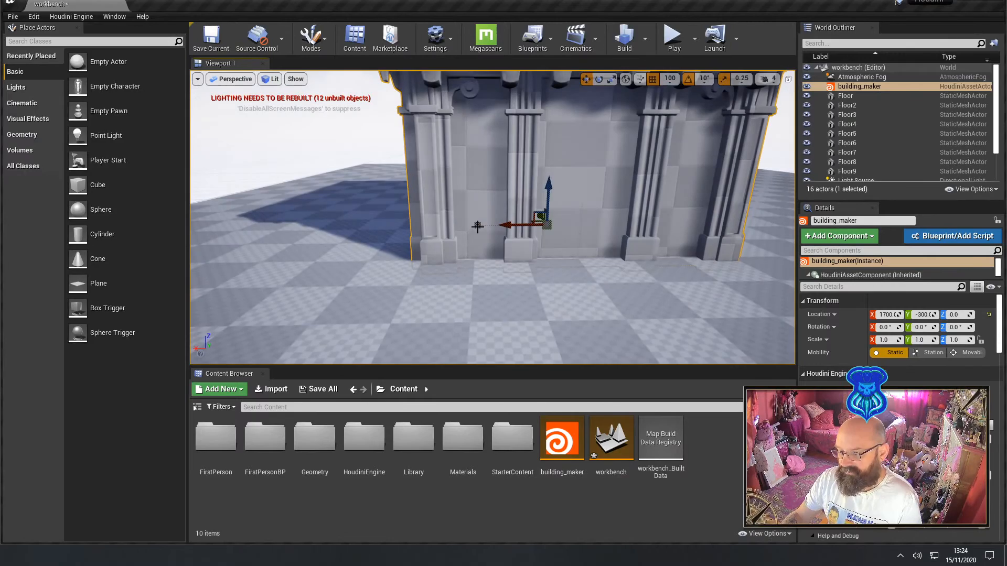
pyautogui.click(477, 226)
pyautogui.moveTo(336, 247); pyautogui.dragTo(344, 298, button='right')
pyautogui.press('s')
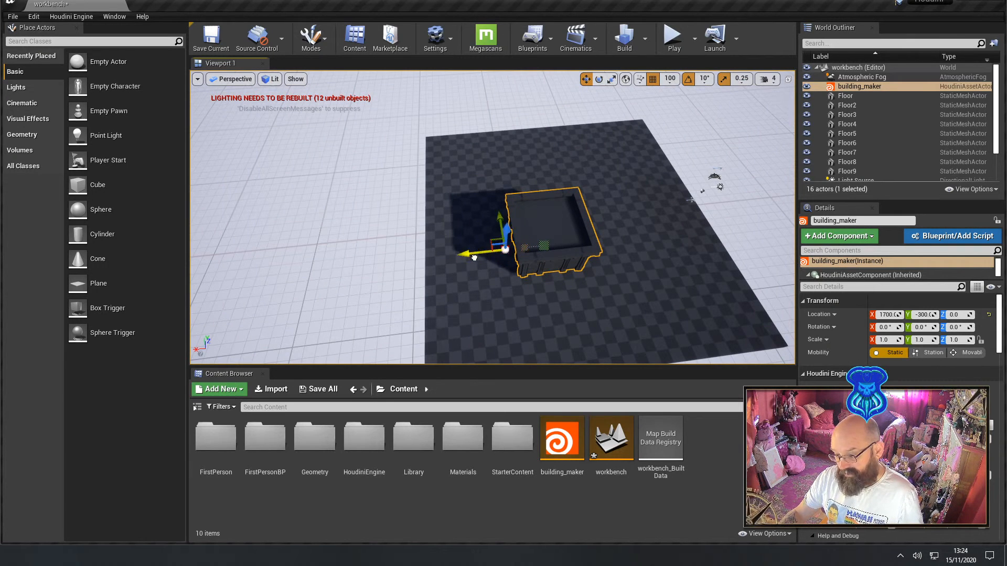
pyautogui.moveTo(474, 258); pyautogui.dragTo(278, 256)
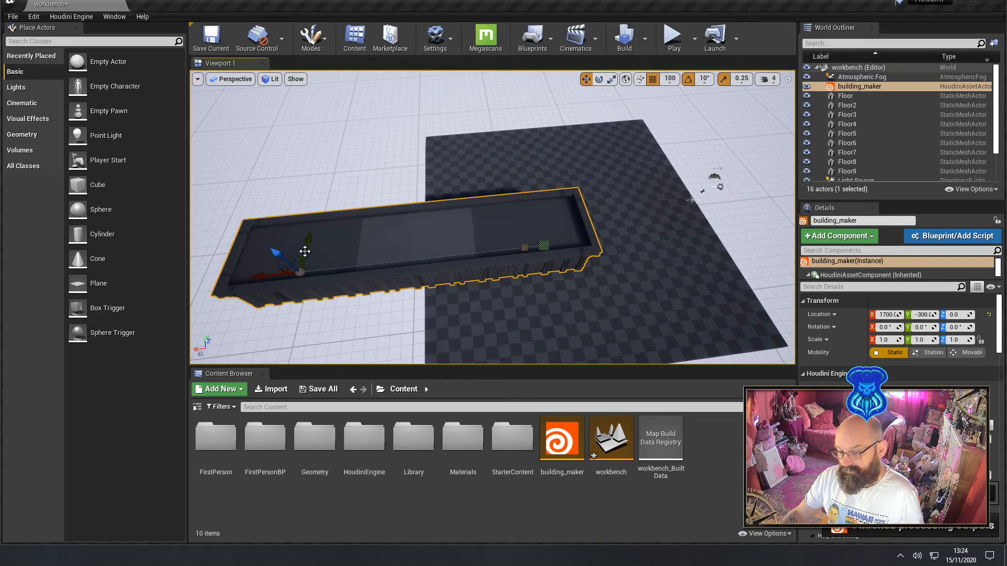
pyautogui.moveTo(292, 258); pyautogui.dragTo(438, 277, button='right')
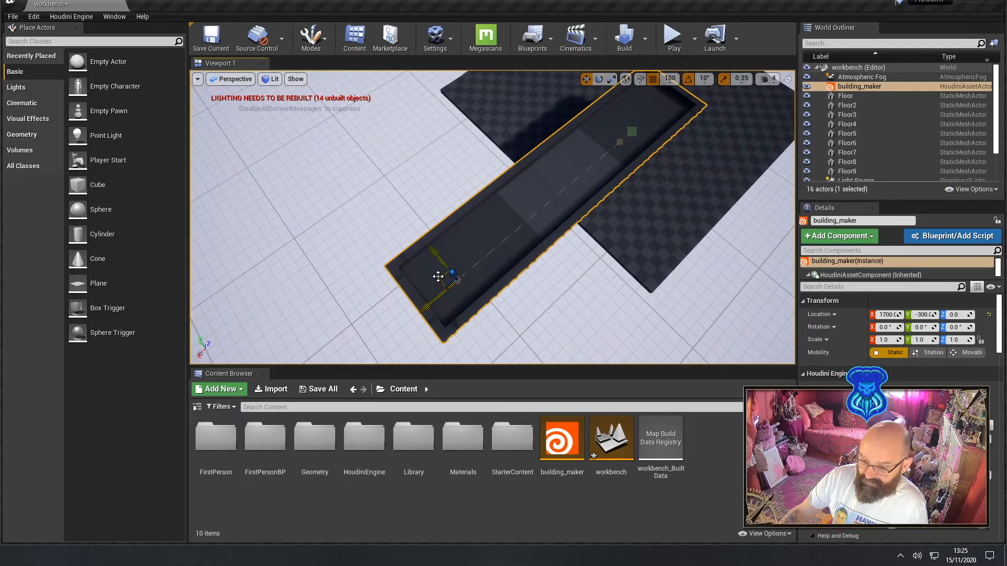
# Extend the building_maker curve with a new point pulled out sideways from its end so the building turns a corner
pyautogui.moveTo(435, 275); pyautogui.dragTo(253, 215)
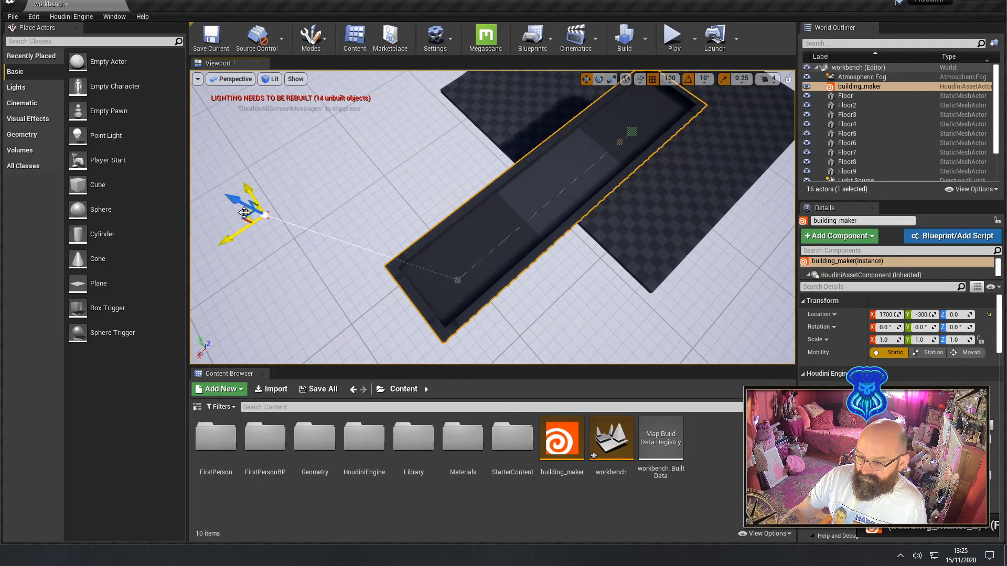
pyautogui.moveTo(254, 215); pyautogui.dragTo(95, 189, button='right')
pyautogui.moveTo(194, 192); pyautogui.dragTo(124, 154, button='right')
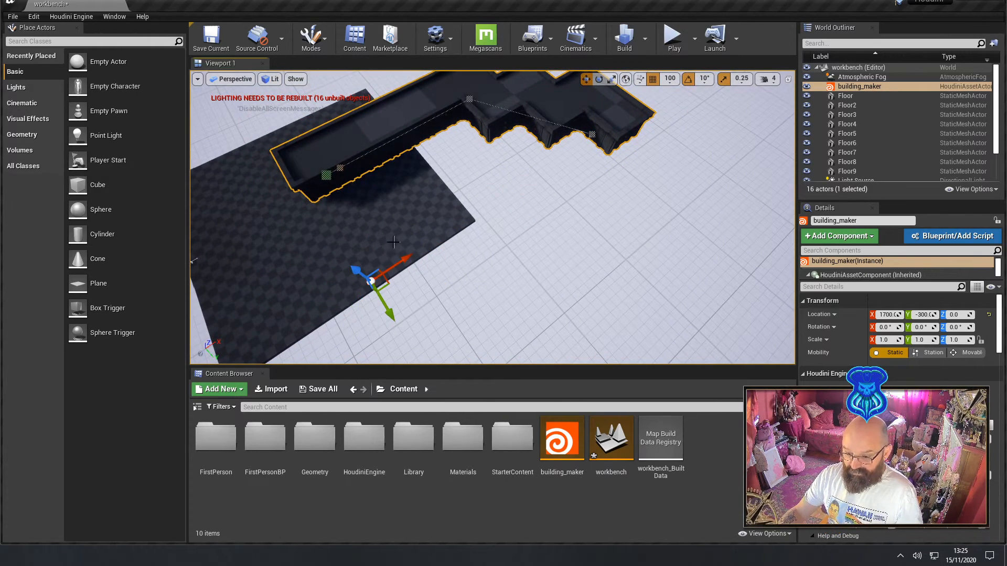
# Reposition and extend the curve's end points so the building wraps around a central courtyard over the floor
pyautogui.moveTo(270, 294); pyautogui.dragTo(236, 280, button='right')
pyautogui.moveTo(346, 287); pyautogui.dragTo(593, 242, button='right')
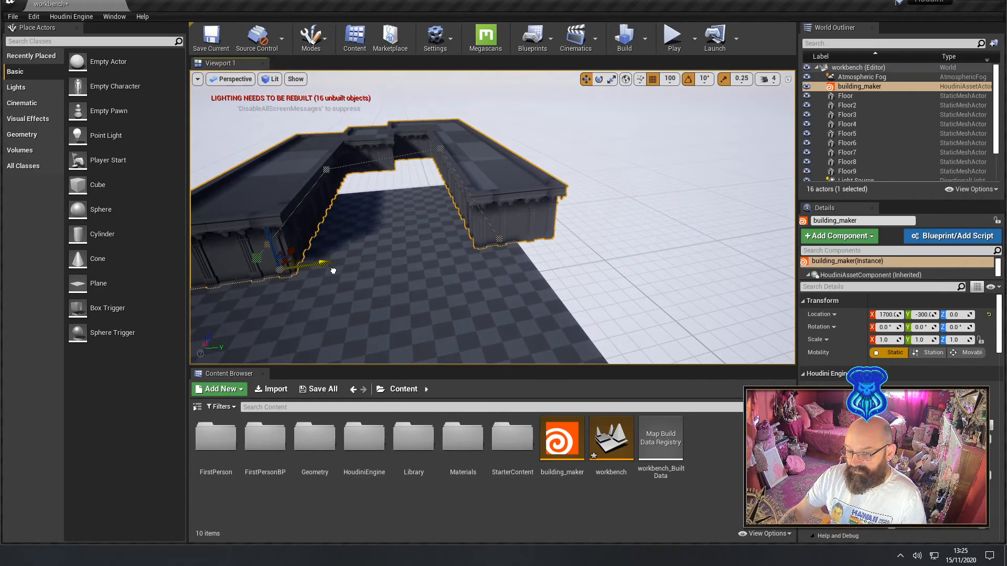
pyautogui.moveTo(316, 271); pyautogui.dragTo(297, 273)
pyautogui.moveTo(333, 282); pyautogui.dragTo(282, 303, button='right')
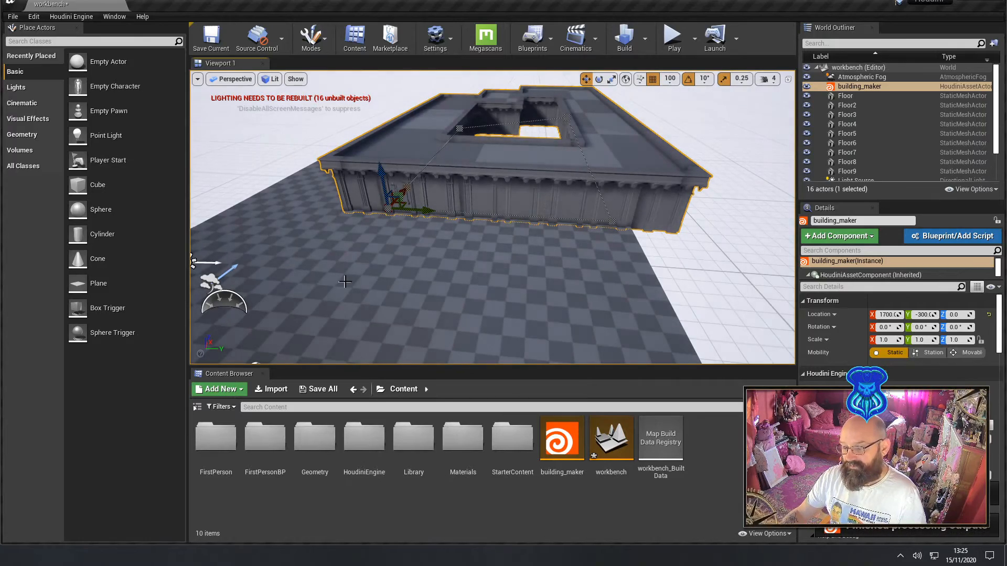
pyautogui.moveTo(344, 282); pyautogui.dragTo(390, 273, button='right')
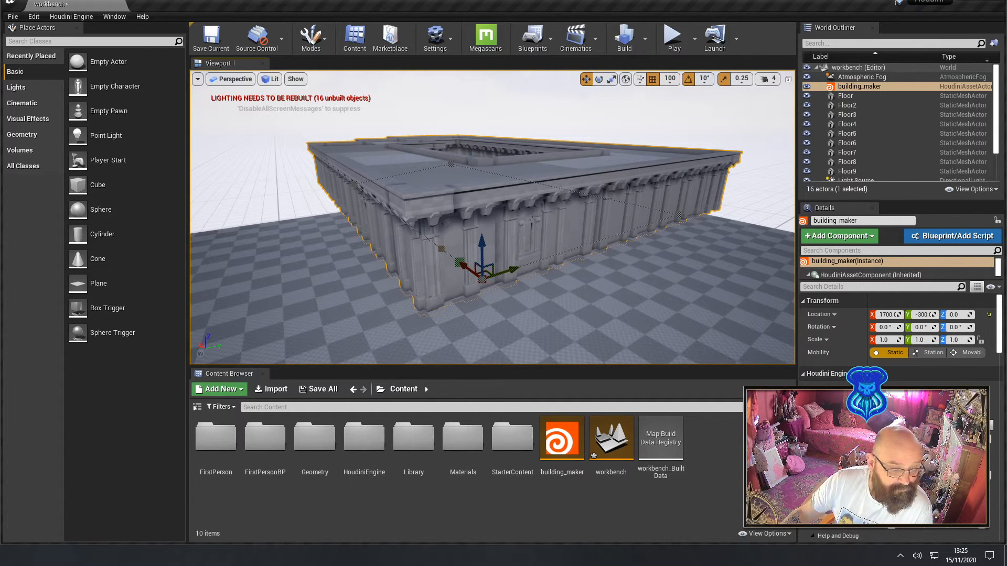
# Give the building_maker details more height by shortening the outliner list, and keep the building_maker actor selected
pyautogui.scroll(-3, 840, 308)
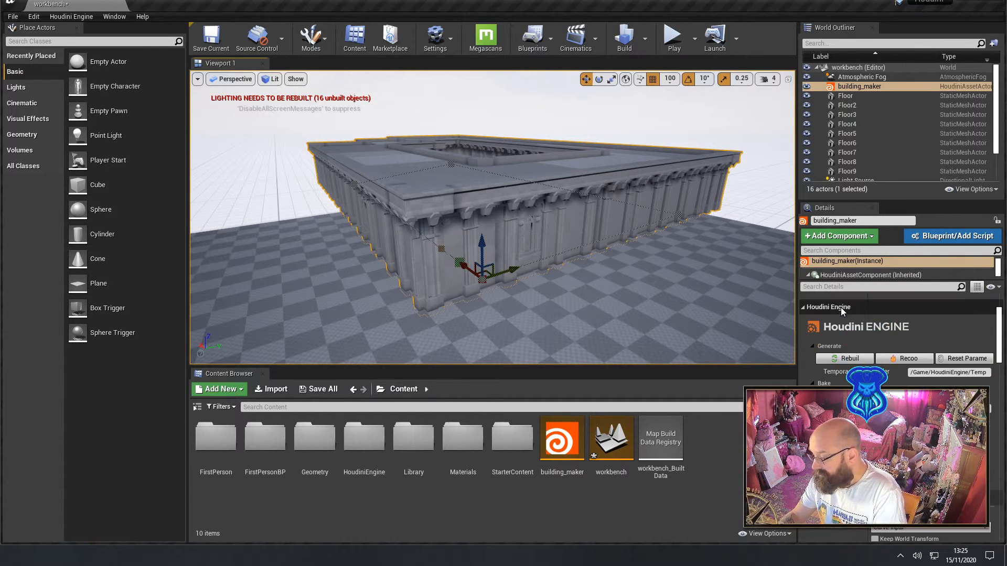
pyautogui.scroll(3, 882, 331)
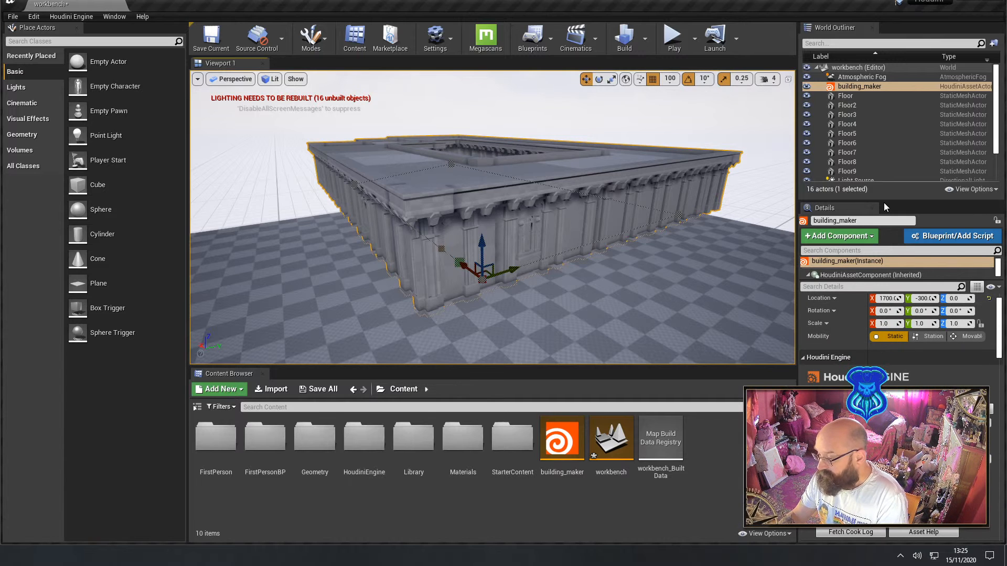
pyautogui.moveTo(885, 202); pyautogui.dragTo(890, 150)
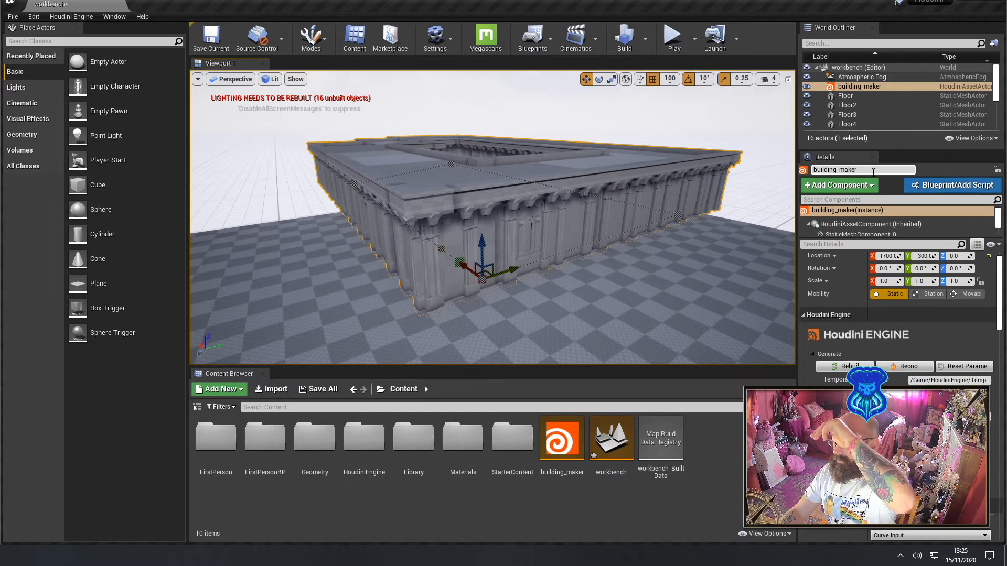
pyautogui.click(846, 104)
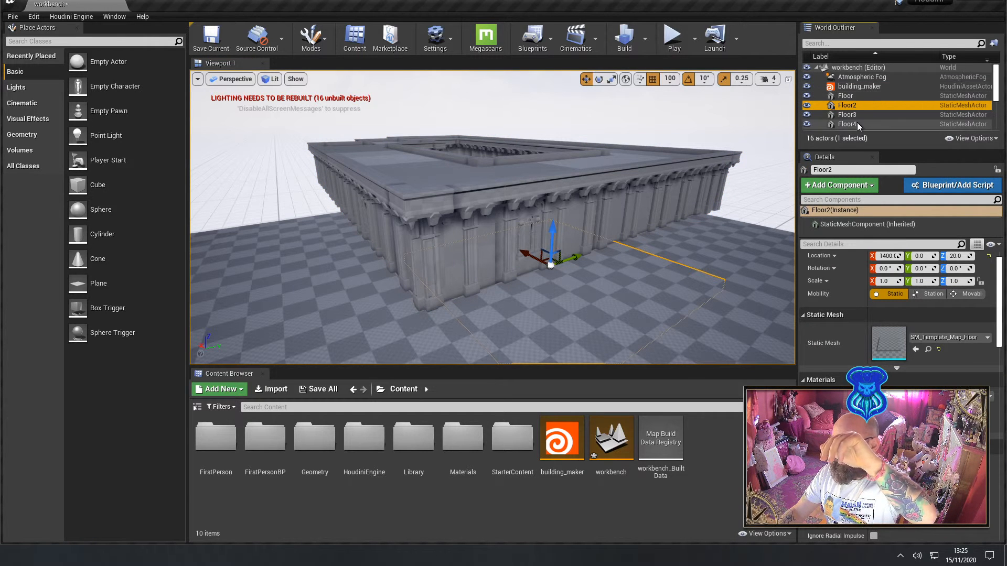
pyautogui.click(862, 87)
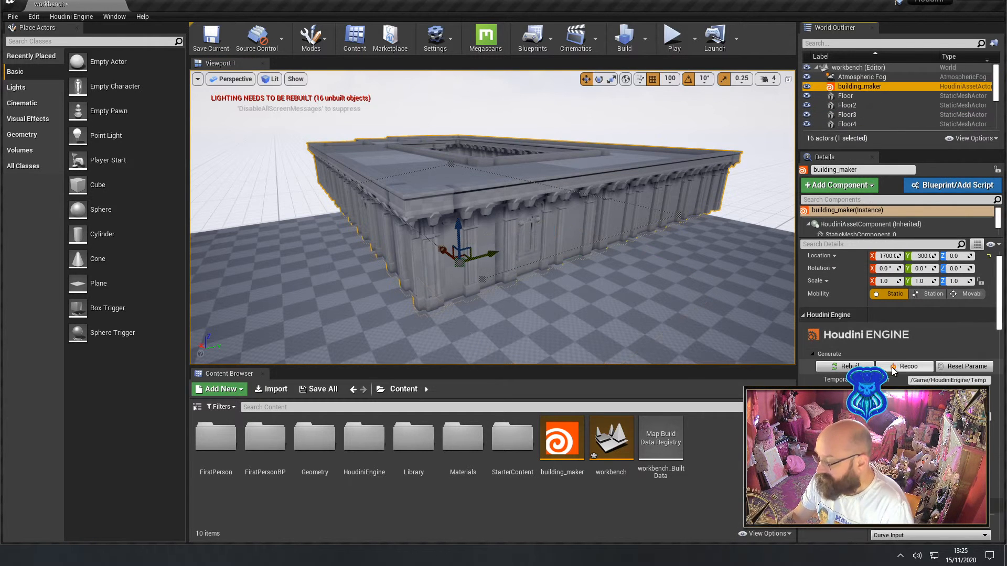
# In building_maker's floor parameters, raise the Repeat Floor value to stack additional storeys on the building
pyautogui.scroll(-4, 896, 325)
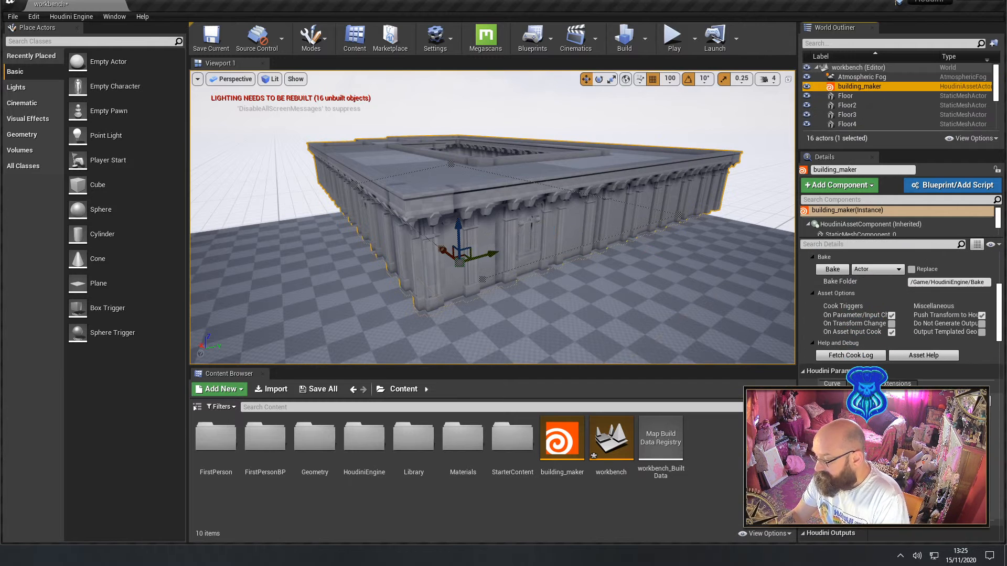
pyautogui.scroll(-3, 897, 315)
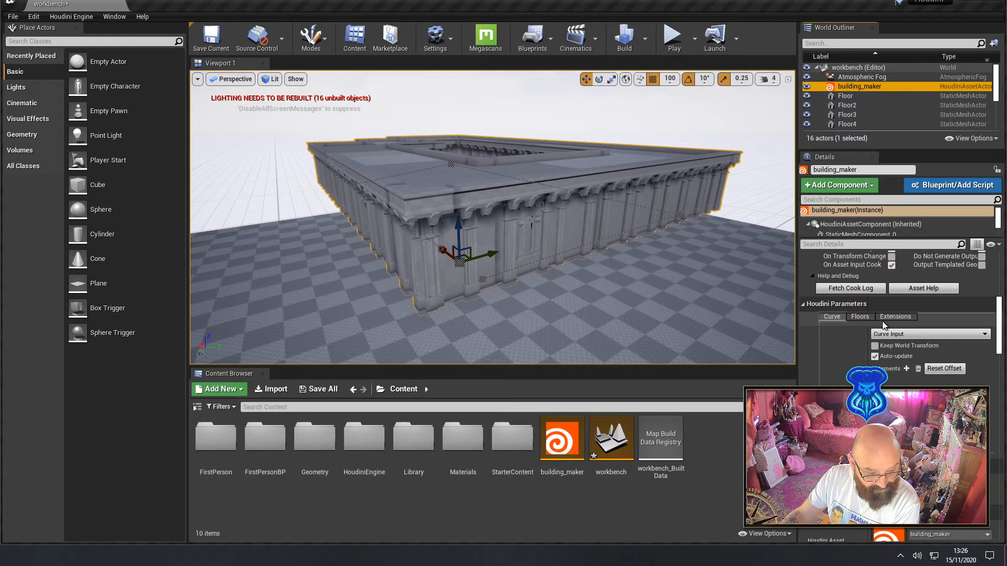
pyautogui.click(860, 317)
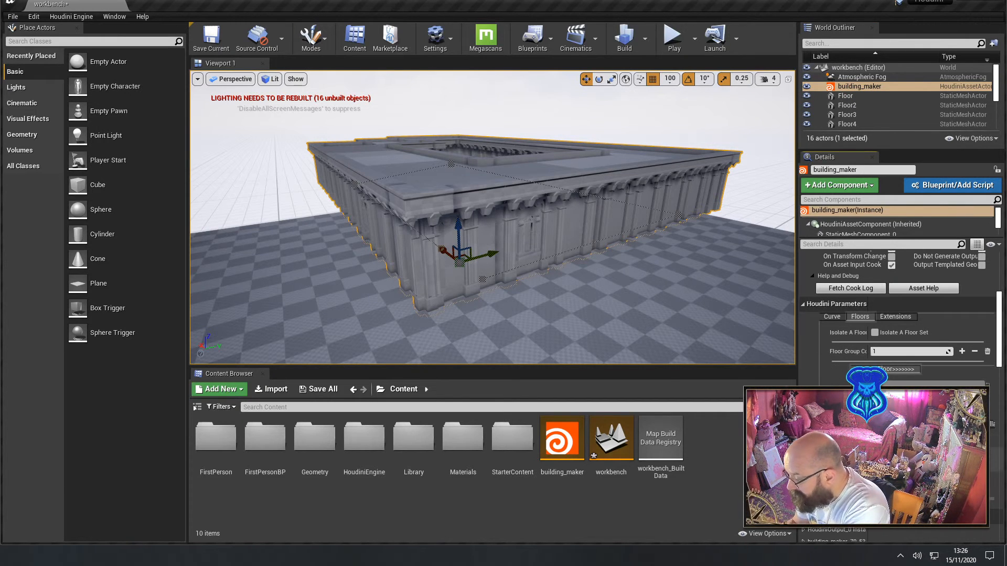
pyautogui.click(874, 440)
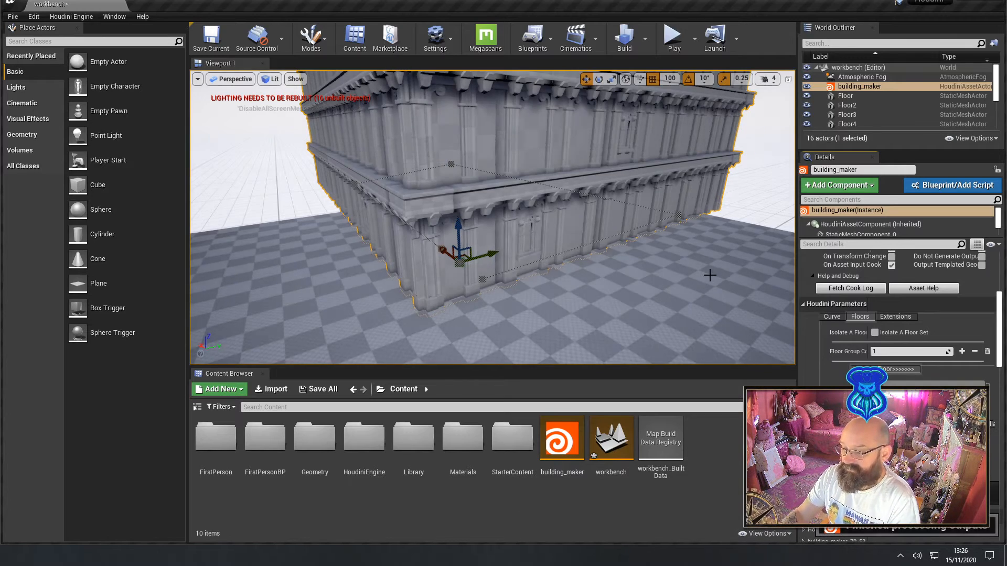
pyautogui.moveTo(712, 271); pyautogui.dragTo(697, 302, button='right')
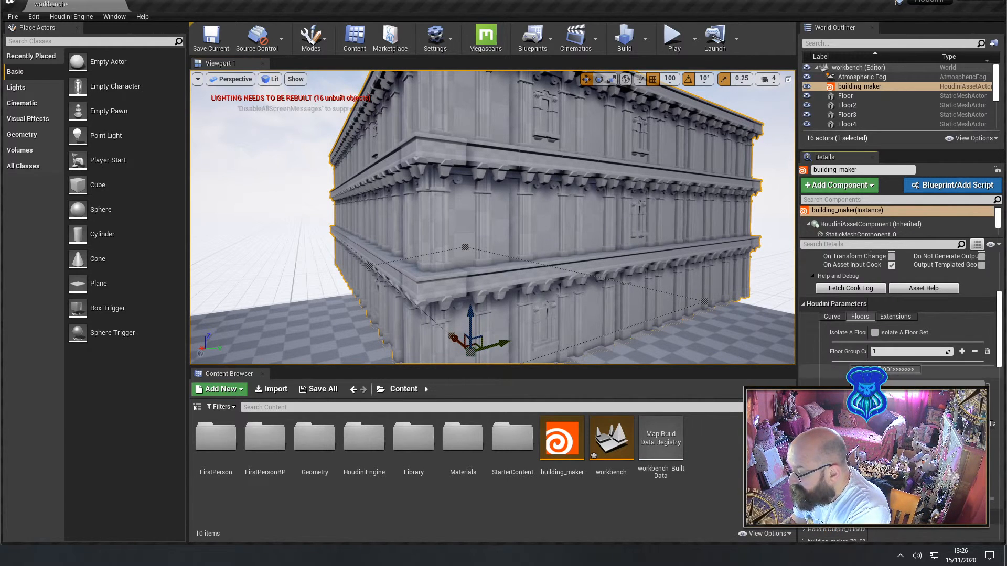
# Enable Isolate A Floor Set and raise the Floor Group Count to 41
pyautogui.click(877, 333)
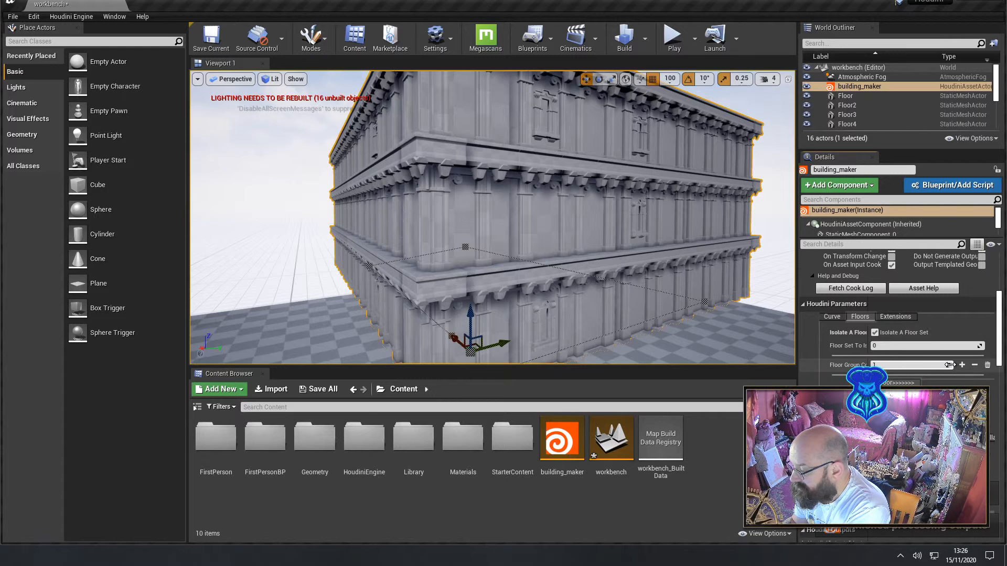
pyautogui.moveTo(948, 365); pyautogui.dragTo(948, 365)
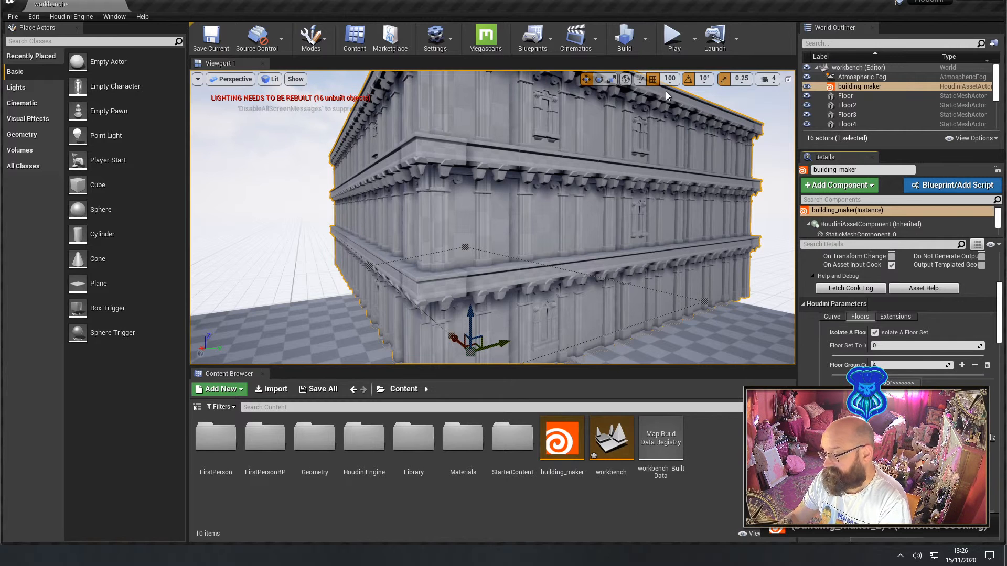
pyautogui.moveTo(925, 365); pyautogui.dragTo(955, 365)
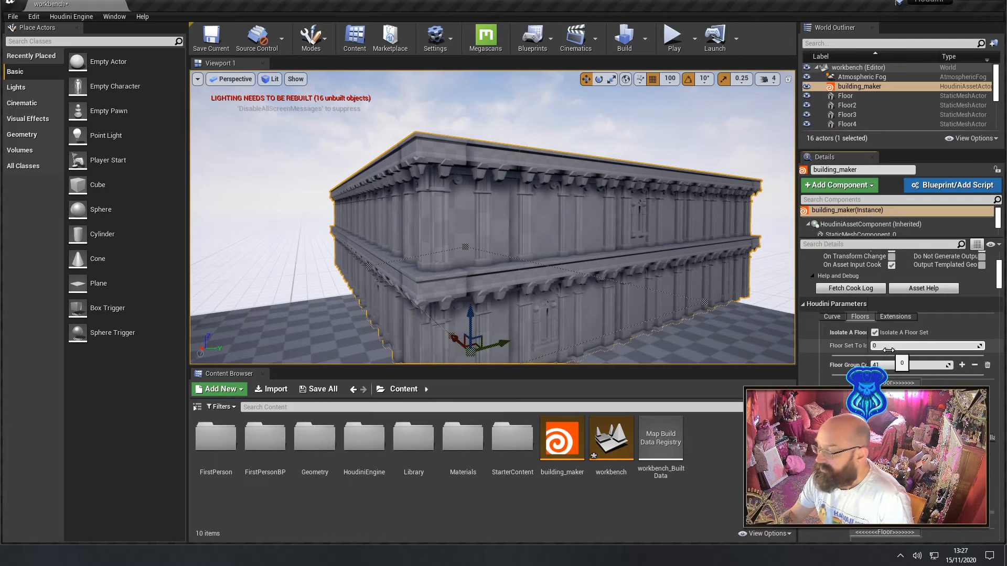
# Set Floor Set To Isolate to 1 and view the isolated floor set from outside
pyautogui.write('1')
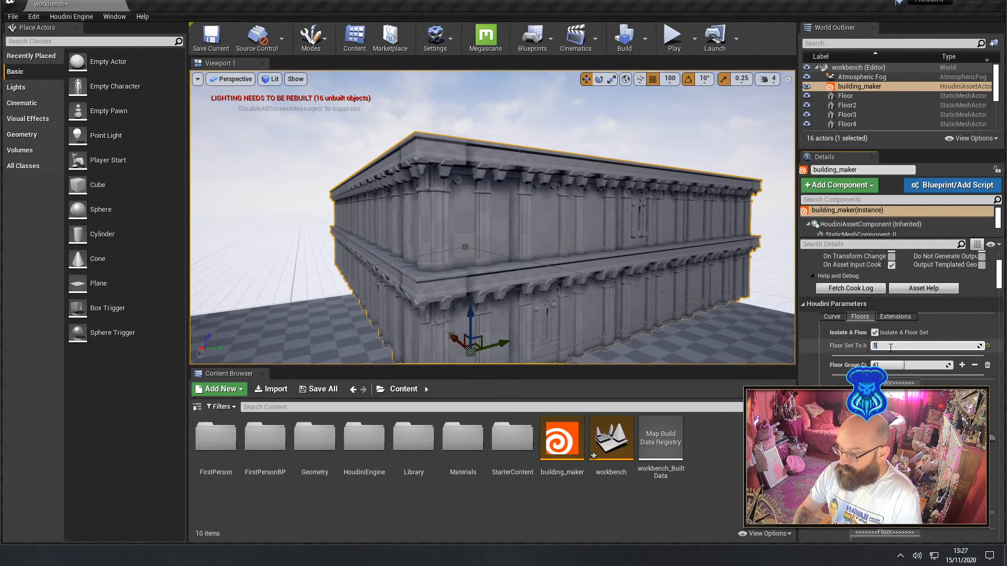
pyautogui.press('Return')
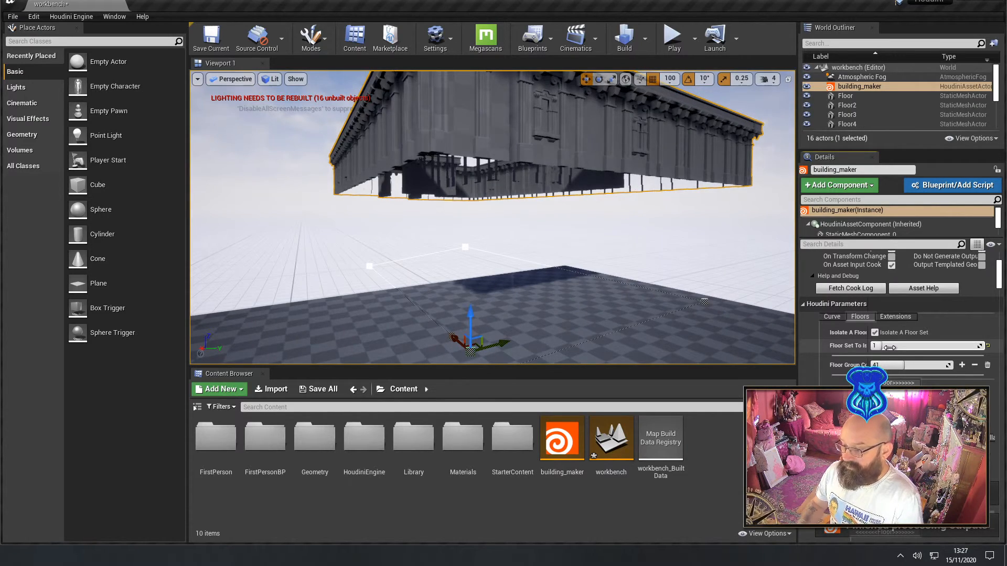
pyautogui.moveTo(594, 264); pyautogui.dragTo(568, 266, button='right')
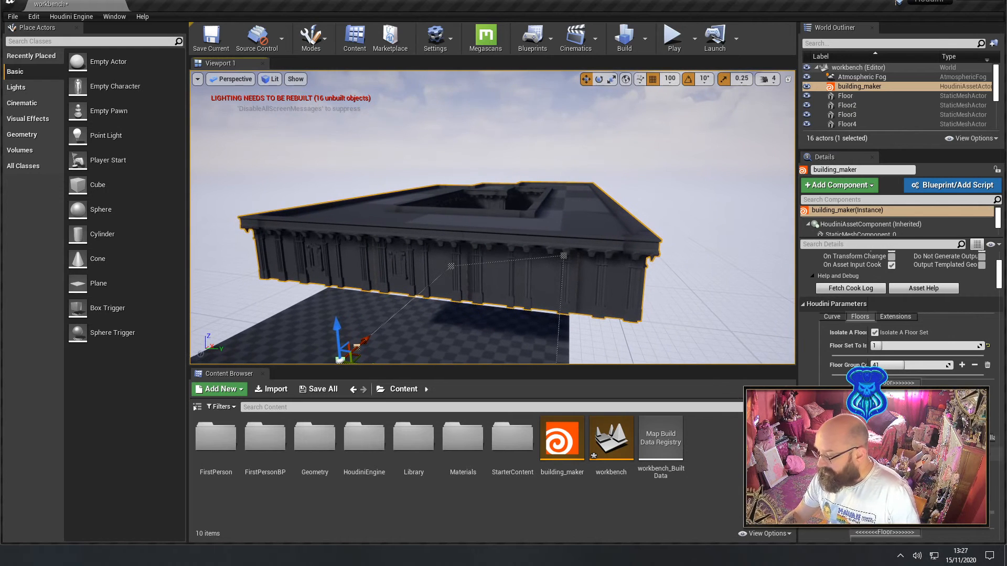
# Widen the details area so the floor group parameters are readable, and bring the whole isolated floor set into view
pyautogui.scroll(-3, 902, 314)
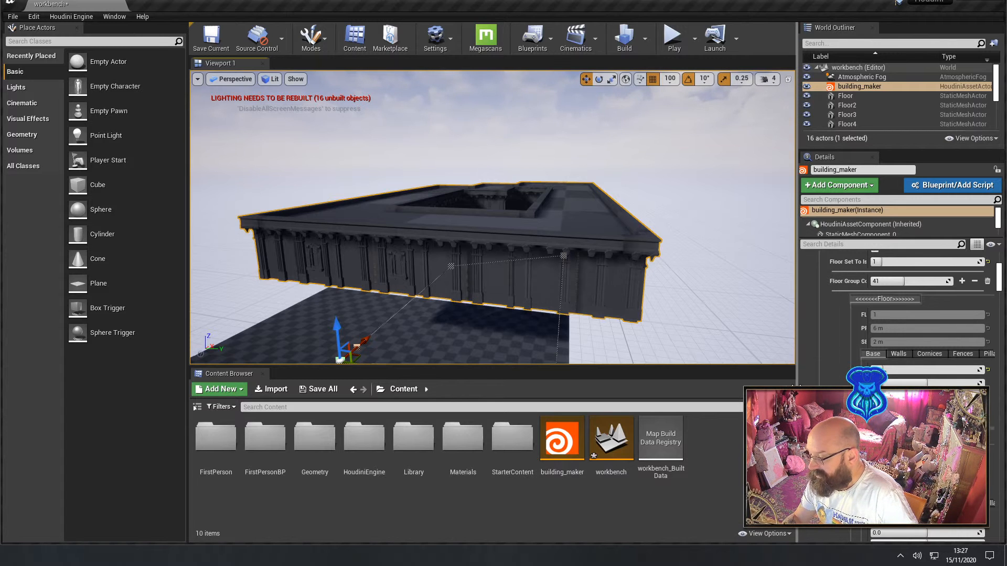
pyautogui.moveTo(797, 422); pyautogui.dragTo(624, 423)
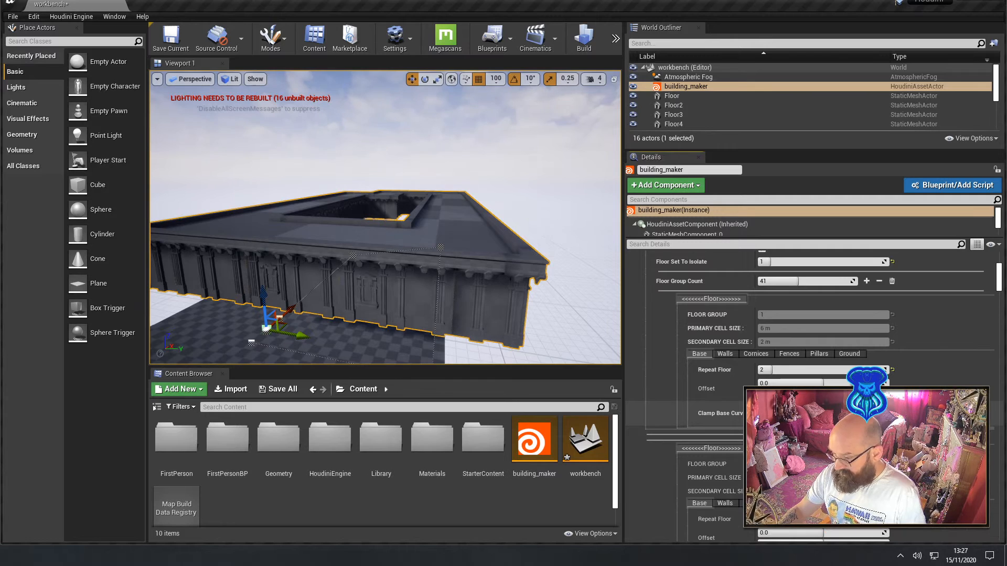
pyautogui.press('q')
pyautogui.moveTo(485, 333)
pyautogui.mouseDown(button='right')
pyautogui.moveTo(484, 265)
pyautogui.moveTo(484, 324)
pyautogui.mouseUp(button='right')
pyautogui.press('e')
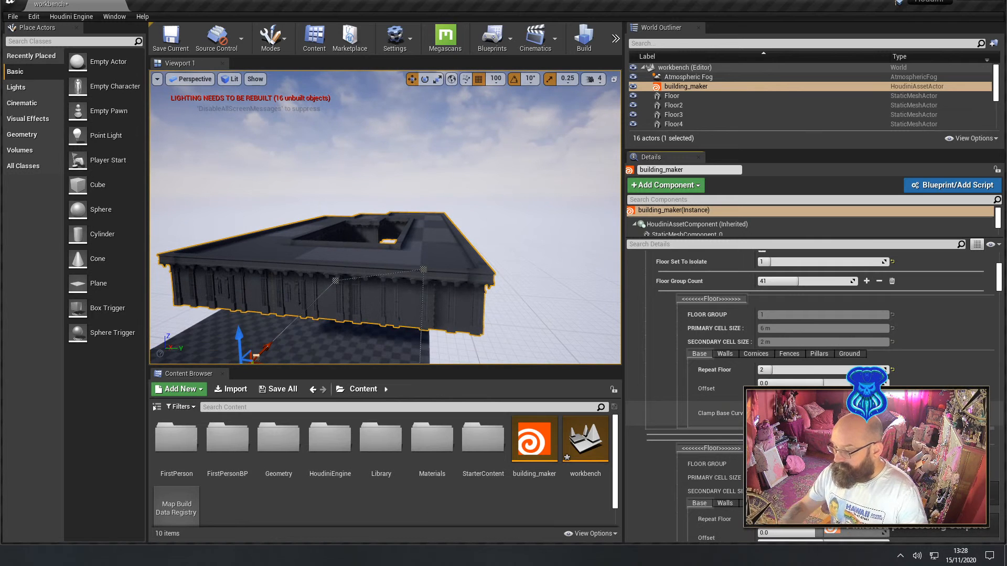
# Change the first listed floor group's wall set to Set02 2 x 4 and inspect the walls up close
pyautogui.click(726, 354)
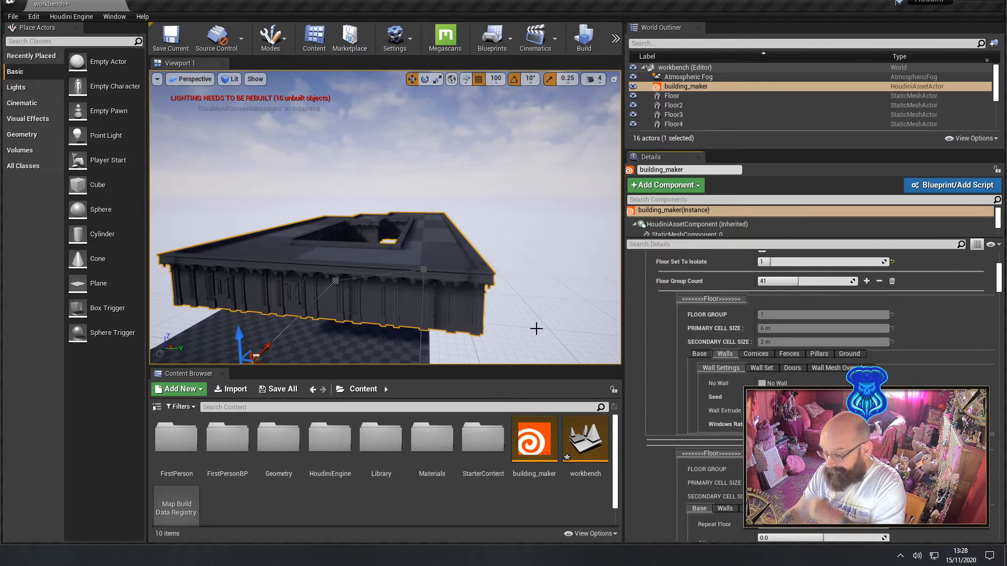
pyautogui.moveTo(535, 329); pyautogui.dragTo(487, 322, button='right')
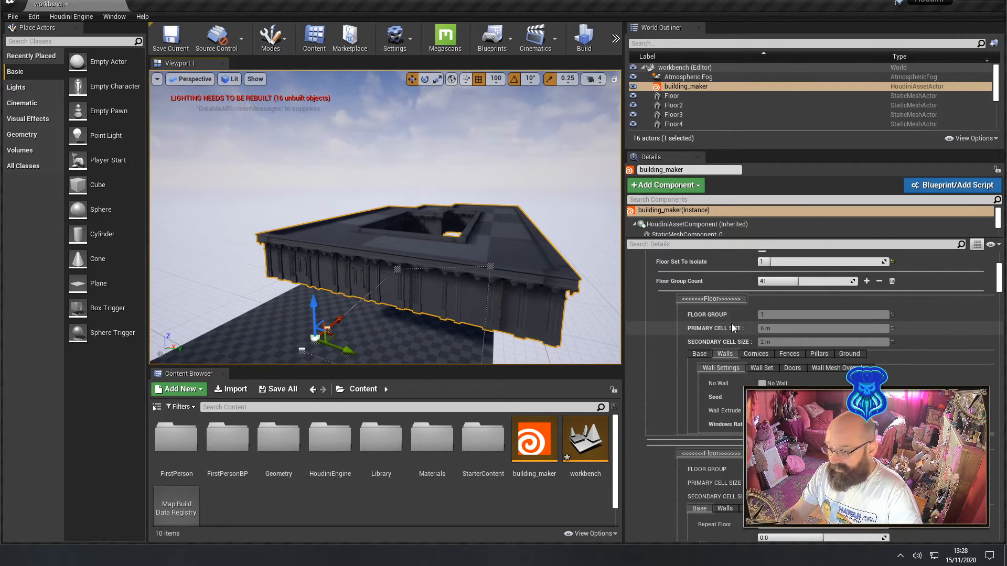
pyautogui.click(766, 369)
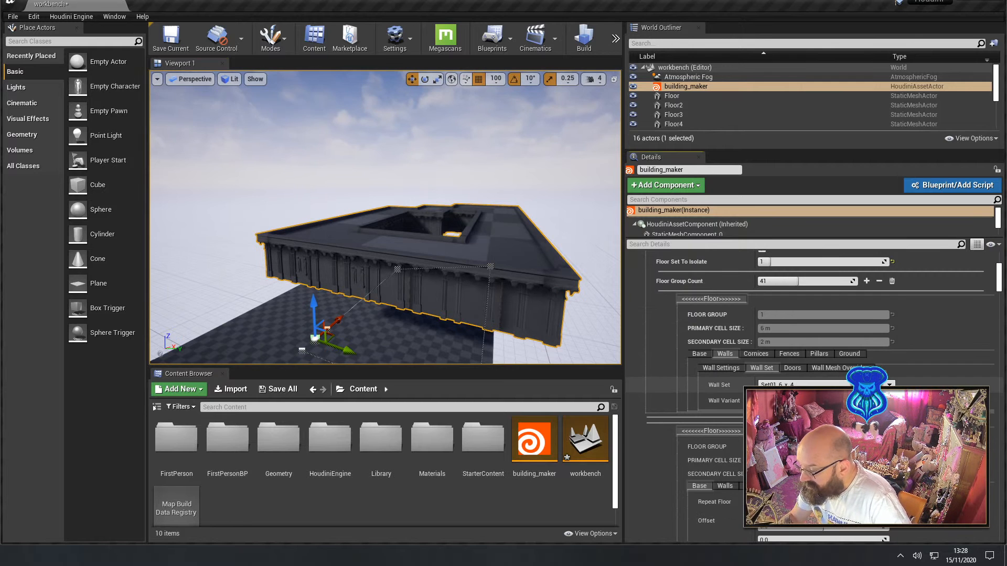
pyautogui.click(788, 403)
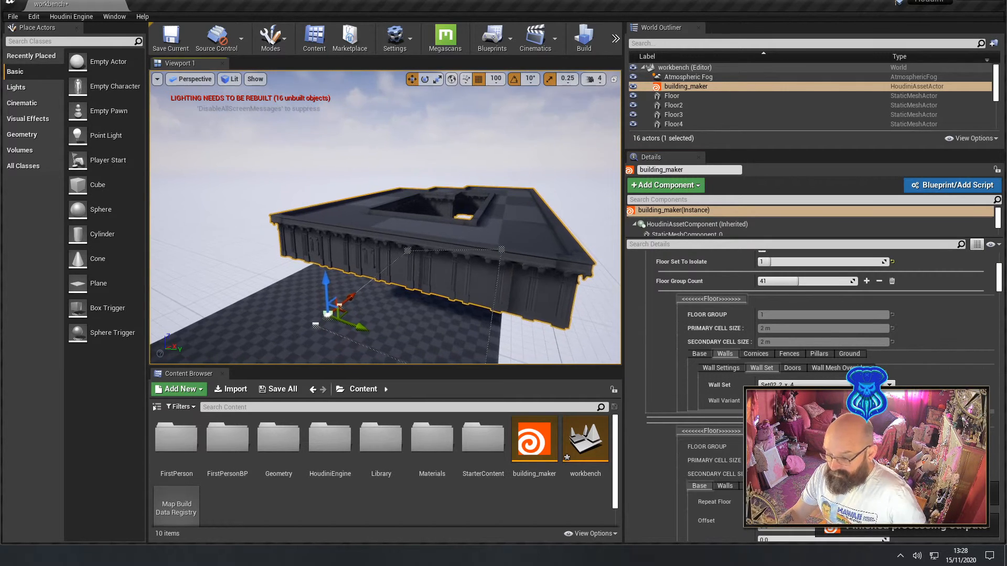
pyautogui.moveTo(385, 217); pyautogui.dragTo(436, 216, button='right')
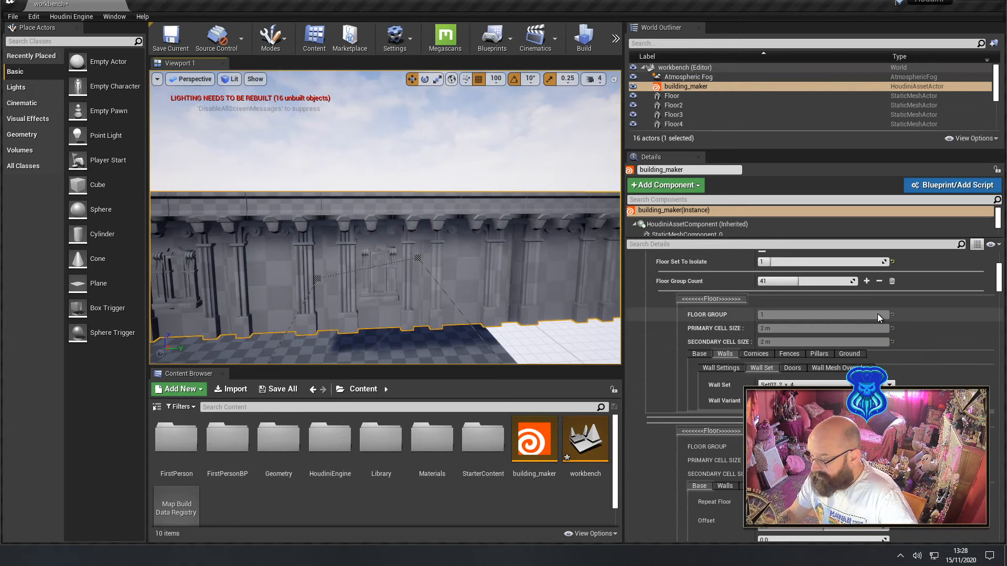
# Try a different Cornice Height for the first listed floor group, inspect the building, and revert the height
pyautogui.click(793, 368)
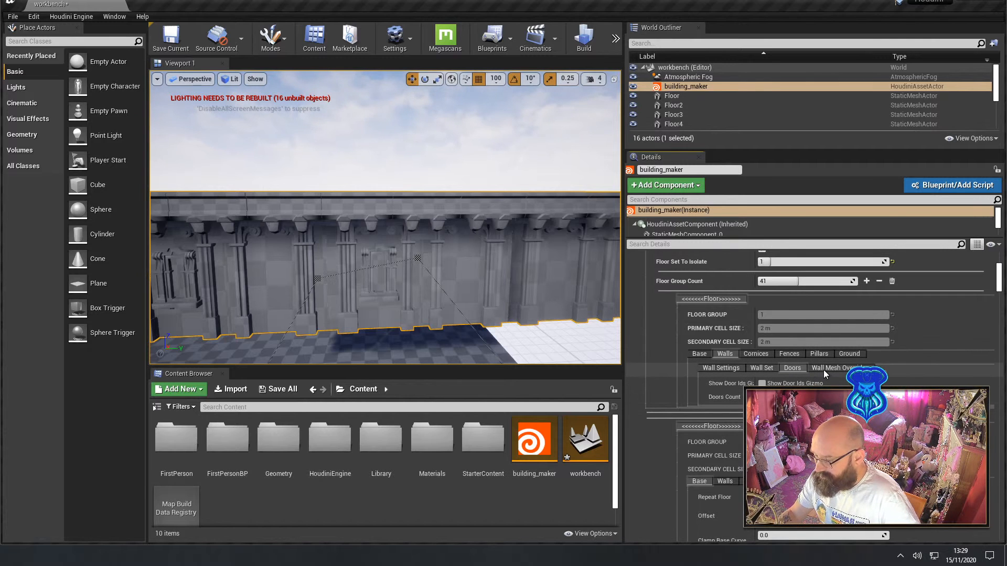
pyautogui.click(751, 355)
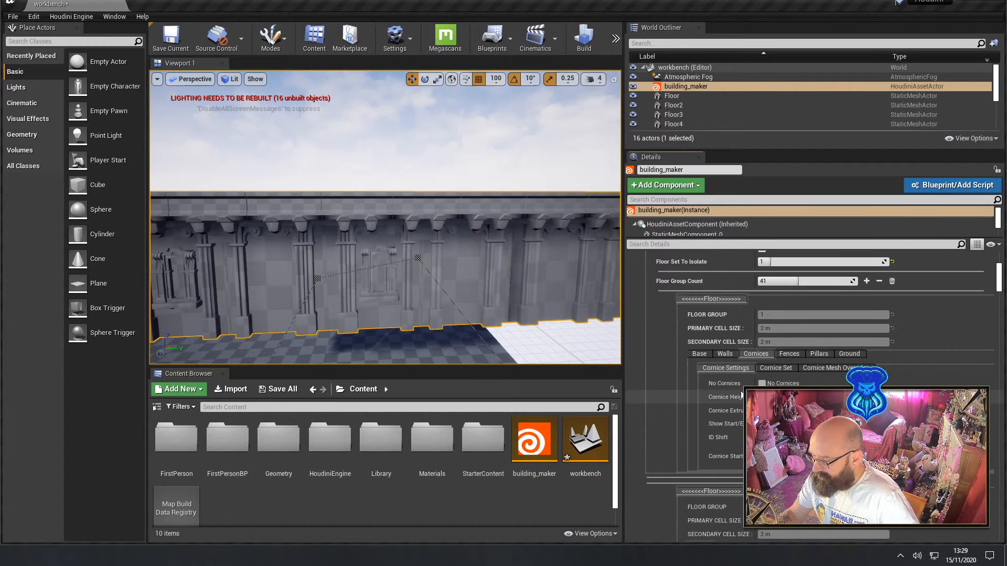
pyautogui.moveTo(504, 252); pyautogui.dragTo(398, 241, button='right')
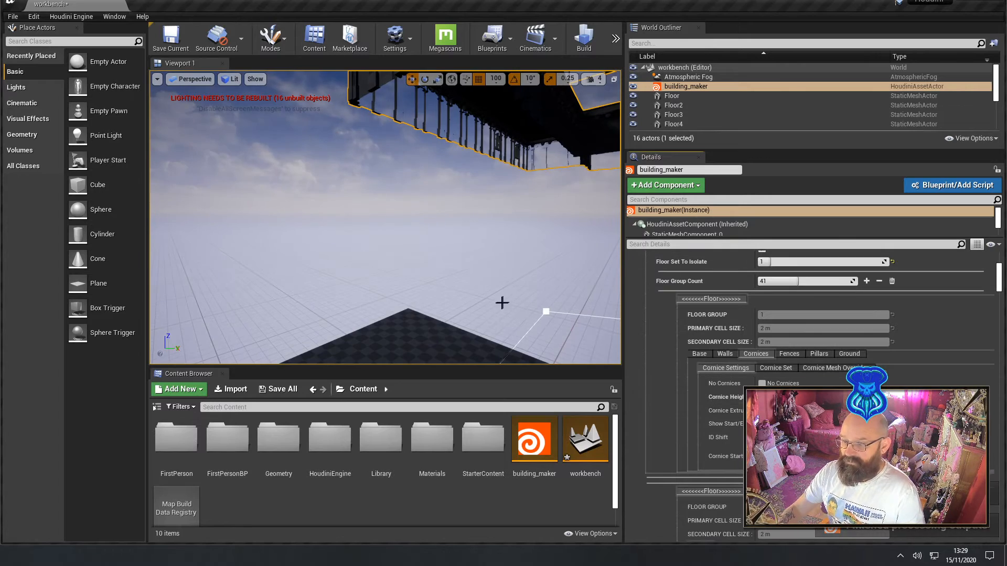
pyautogui.moveTo(501, 303); pyautogui.dragTo(576, 322, button='right')
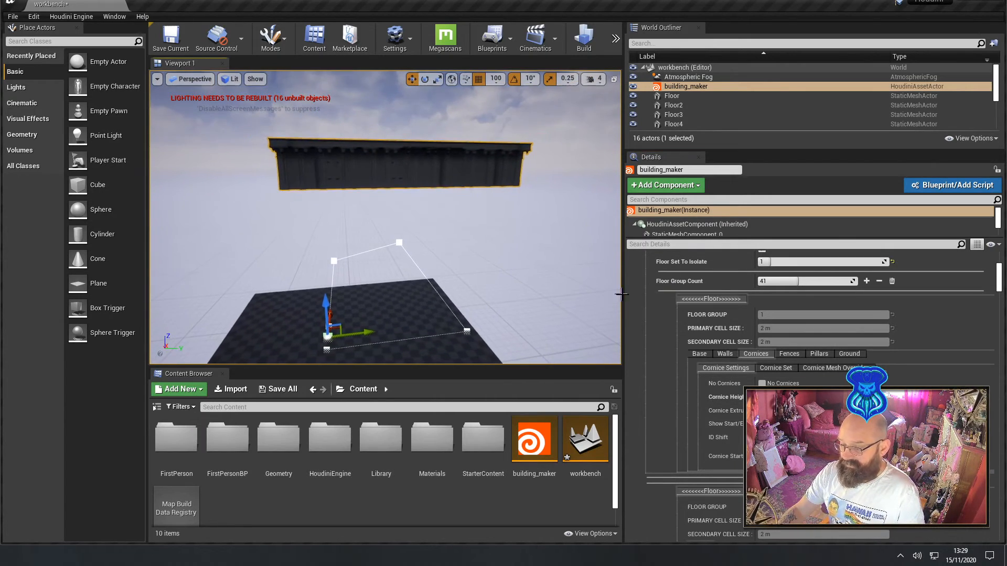
pyautogui.moveTo(476, 318); pyautogui.dragTo(462, 260, button='right')
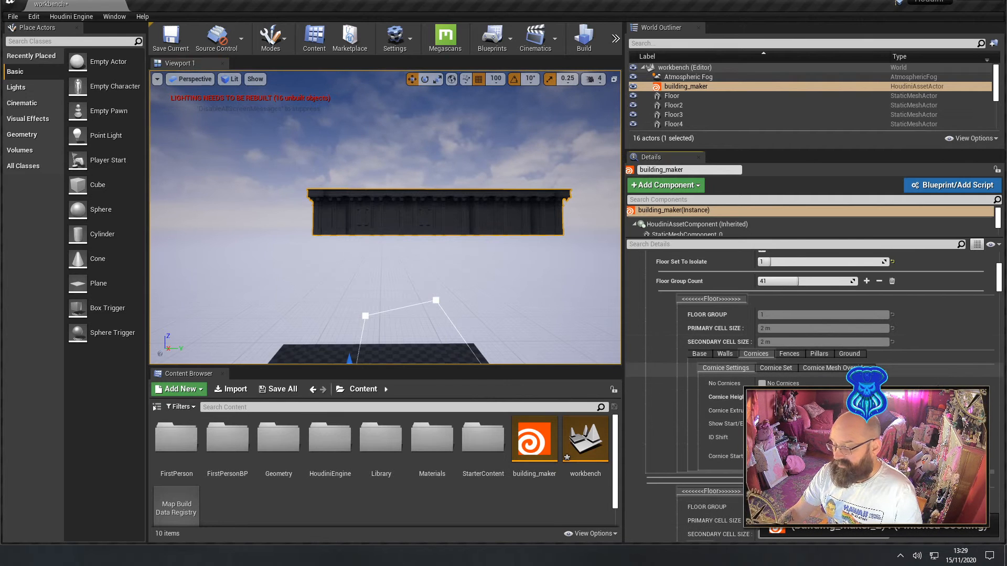
pyautogui.scroll(5, 839, 325)
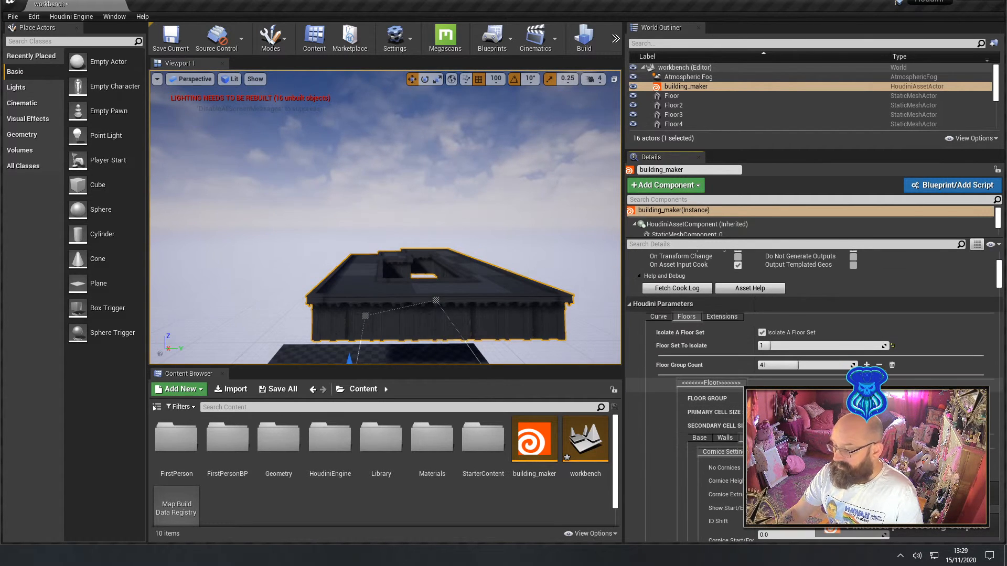
# Turn off Isolate A Floor Set and inspect the full tower from its lower floors up to its top
pyautogui.click(881, 363)
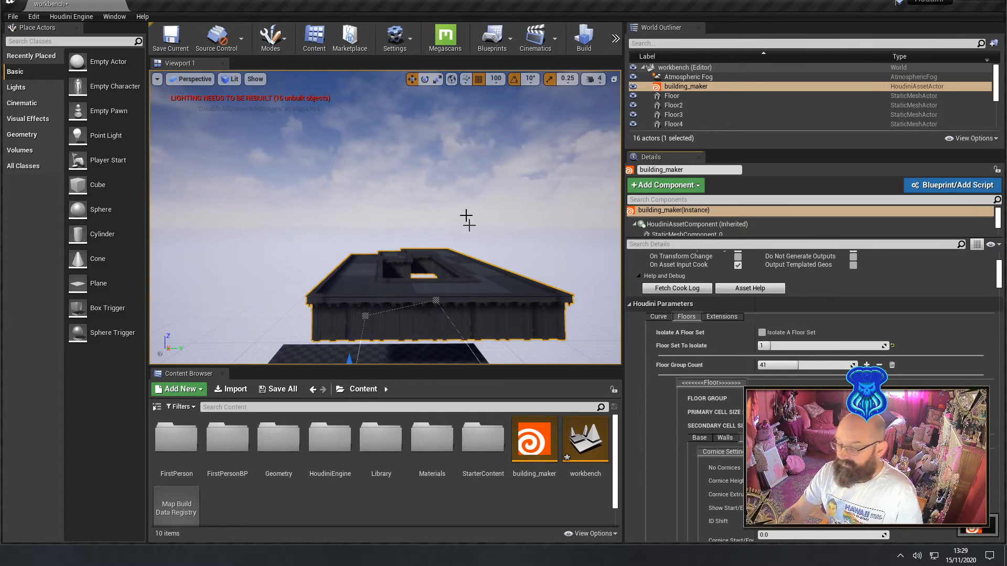
pyautogui.moveTo(467, 220)
pyautogui.mouseDown(button='right')
pyautogui.moveTo(474, 250)
pyautogui.moveTo(501, 254)
pyautogui.moveTo(490, 257)
pyautogui.moveTo(463, 208)
pyautogui.mouseUp(button='right')
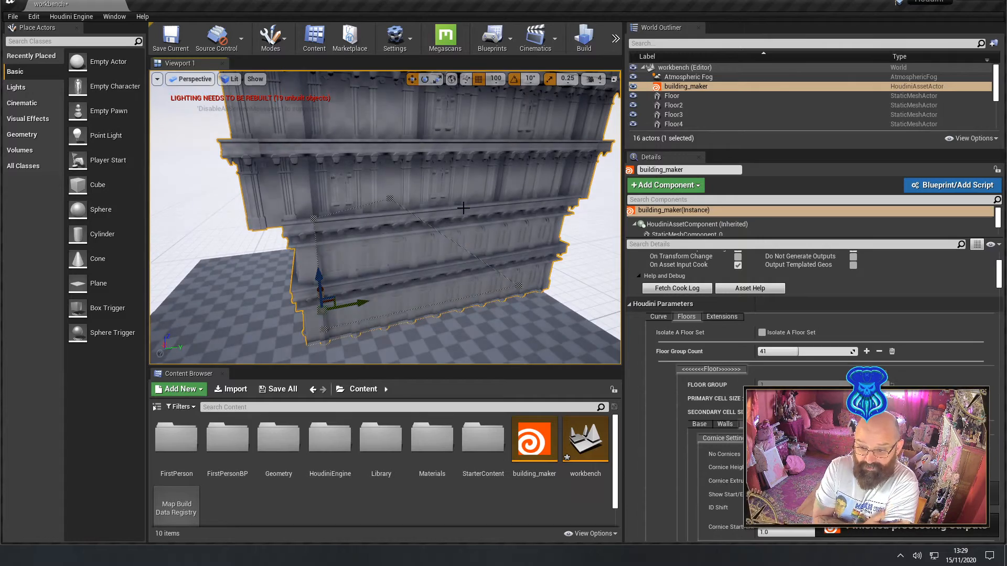
pyautogui.moveTo(415, 331); pyautogui.dragTo(456, 181, button='right')
pyautogui.press('a')
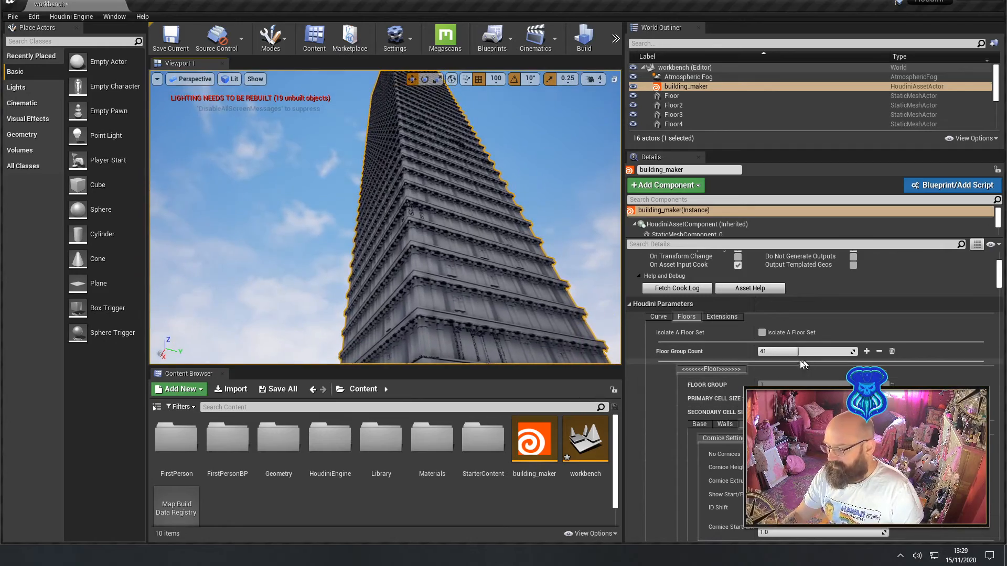
pyautogui.moveTo(469, 335); pyautogui.dragTo(470, 412, button='right')
pyautogui.press('w')
pyautogui.press('s')
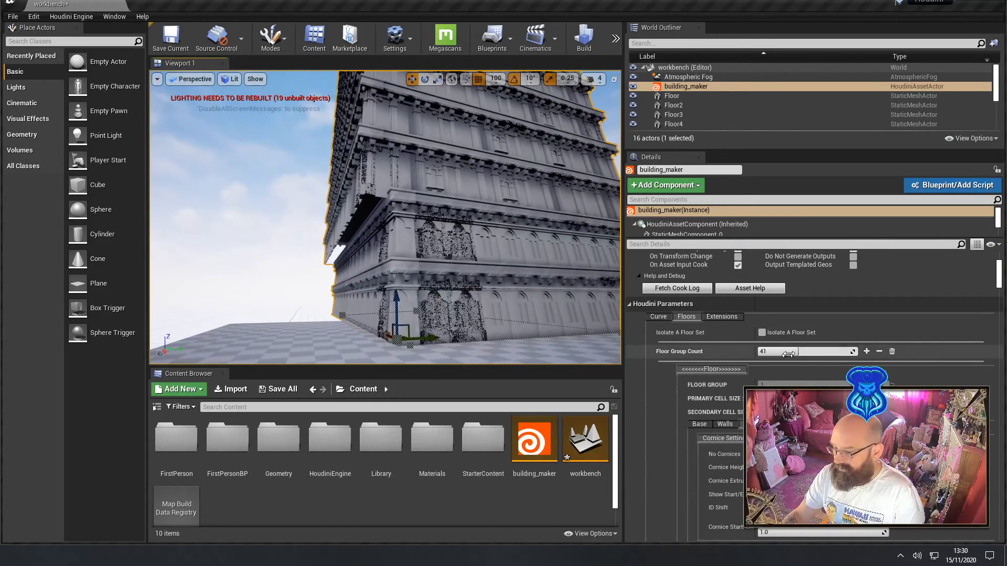
# Set the Floor Group Count to 2 and bring both floor groups' parameters into view
pyautogui.click(791, 352)
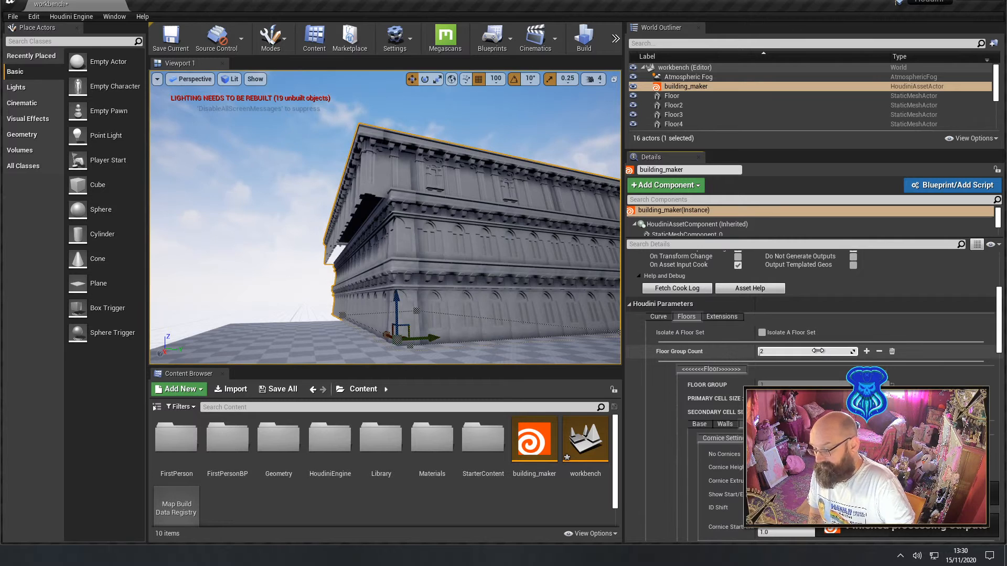
pyautogui.moveTo(419, 226)
pyautogui.mouseDown(button='right')
pyautogui.moveTo(378, 248)
pyautogui.moveTo(428, 234)
pyautogui.moveTo(418, 236)
pyautogui.mouseUp(button='right')
pyautogui.scroll(-6, 797, 479)
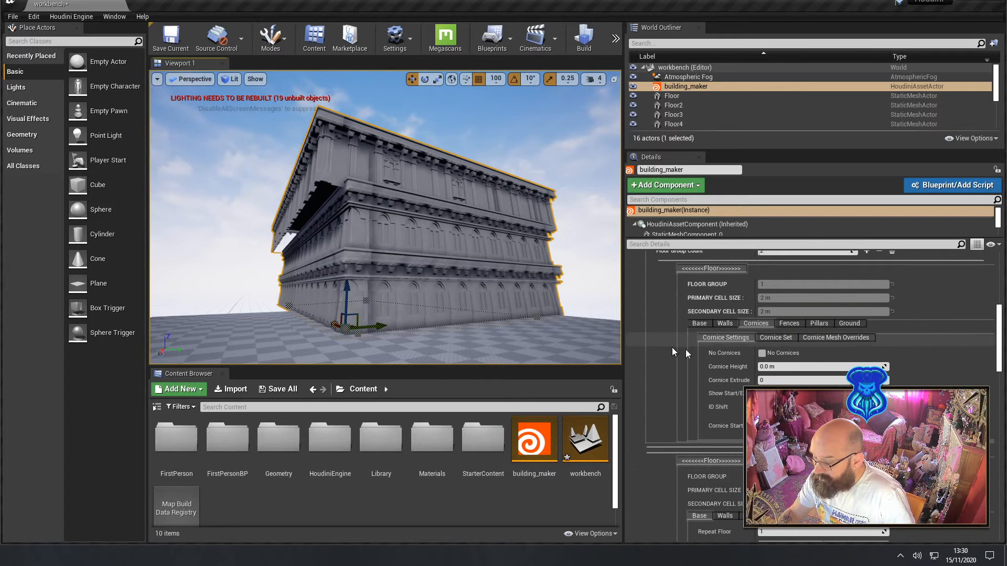
pyautogui.scroll(-6, 687, 408)
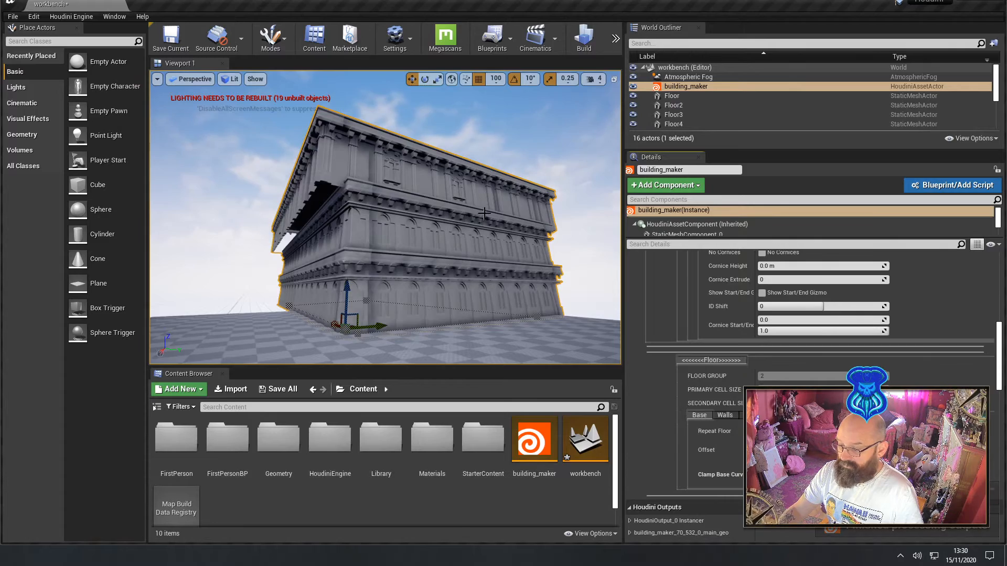
# Examine the shortened building's walls and cornices up close, declining the accidental deletion
pyautogui.moveTo(484, 214)
pyautogui.mouseDown(button='right')
pyautogui.moveTo(451, 236)
pyautogui.moveTo(472, 249)
pyautogui.moveTo(480, 294)
pyautogui.moveTo(466, 217)
pyautogui.moveTo(479, 223)
pyautogui.moveTo(469, 220)
pyautogui.mouseUp(button='right')
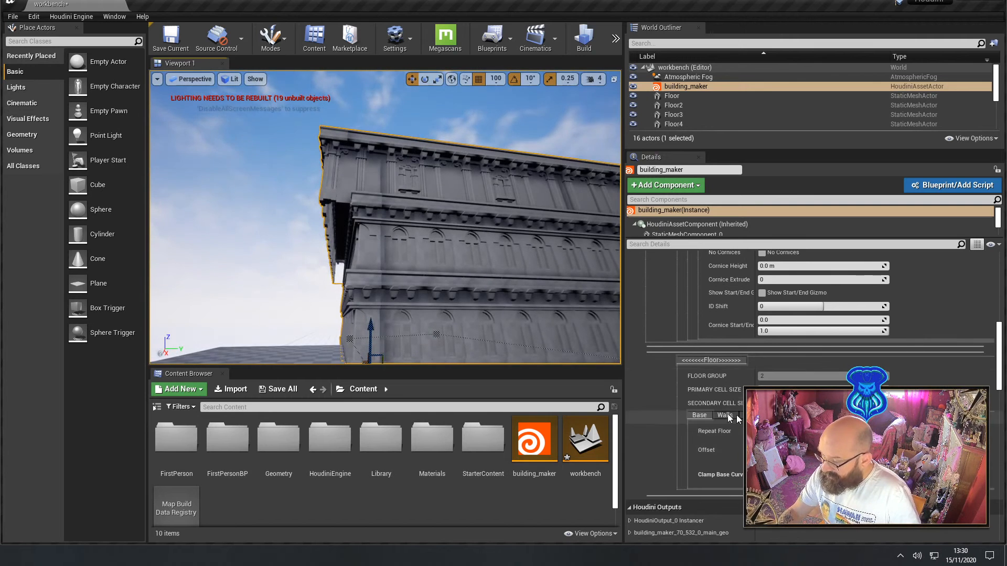
pyautogui.press('Delete')
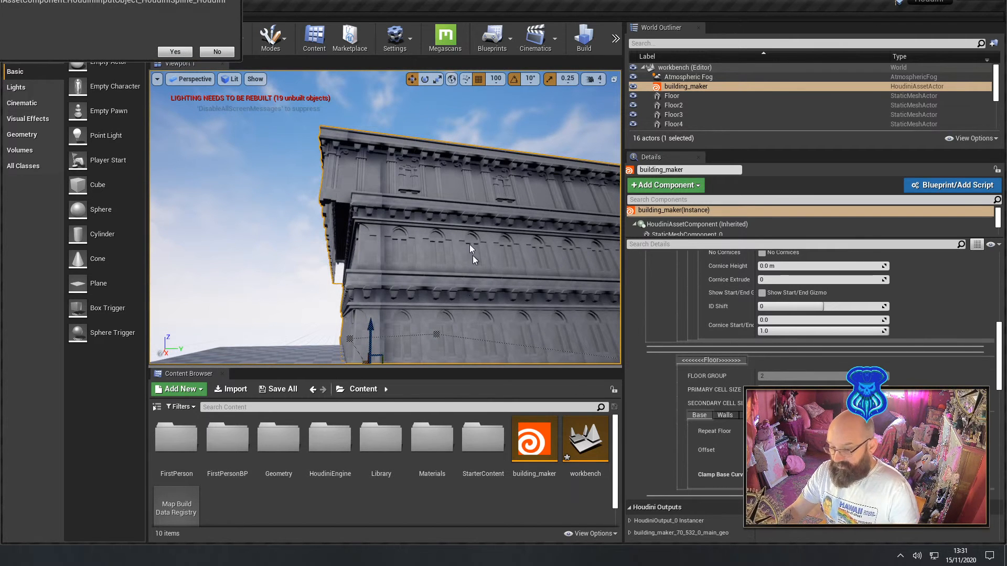
pyautogui.click(216, 52)
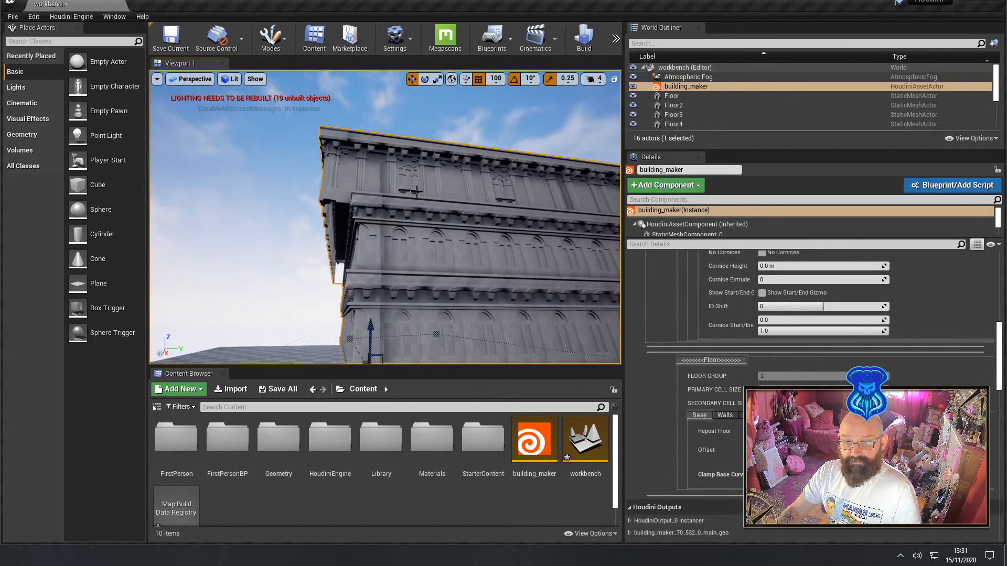
pyautogui.moveTo(418, 193)
pyautogui.mouseDown(button='right')
pyautogui.moveTo(438, 195)
pyautogui.moveTo(393, 194)
pyautogui.moveTo(418, 193)
pyautogui.mouseUp(button='right')
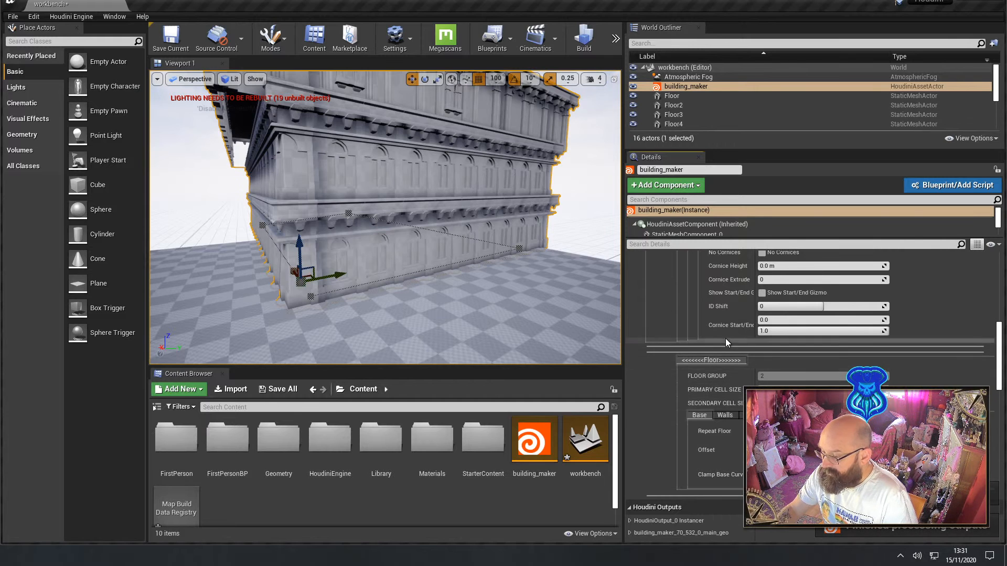
pyautogui.scroll(3, 725, 338)
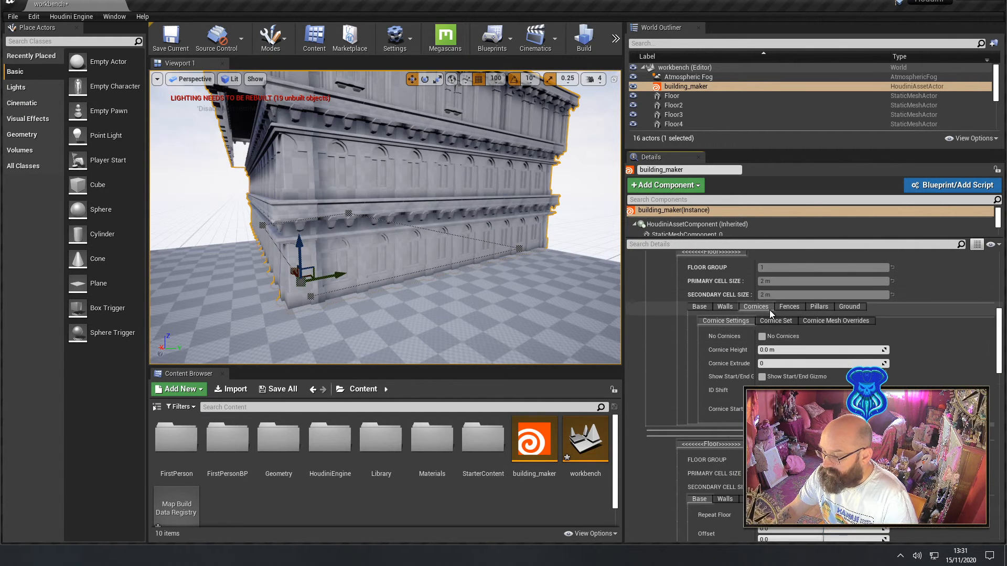
pyautogui.moveTo(472, 251); pyautogui.dragTo(451, 231, button='right')
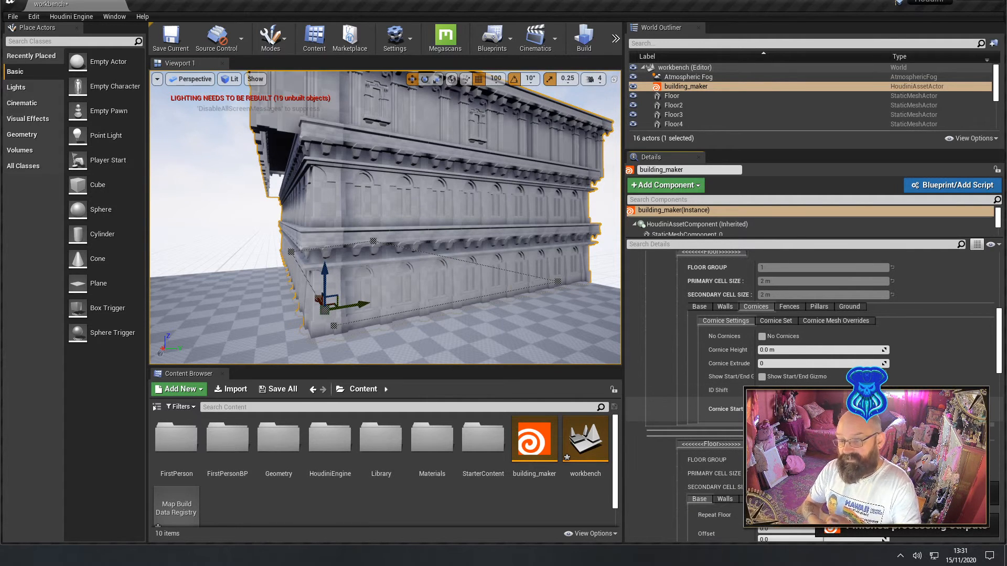
pyautogui.moveTo(380, 211); pyautogui.dragTo(373, 188, button='right')
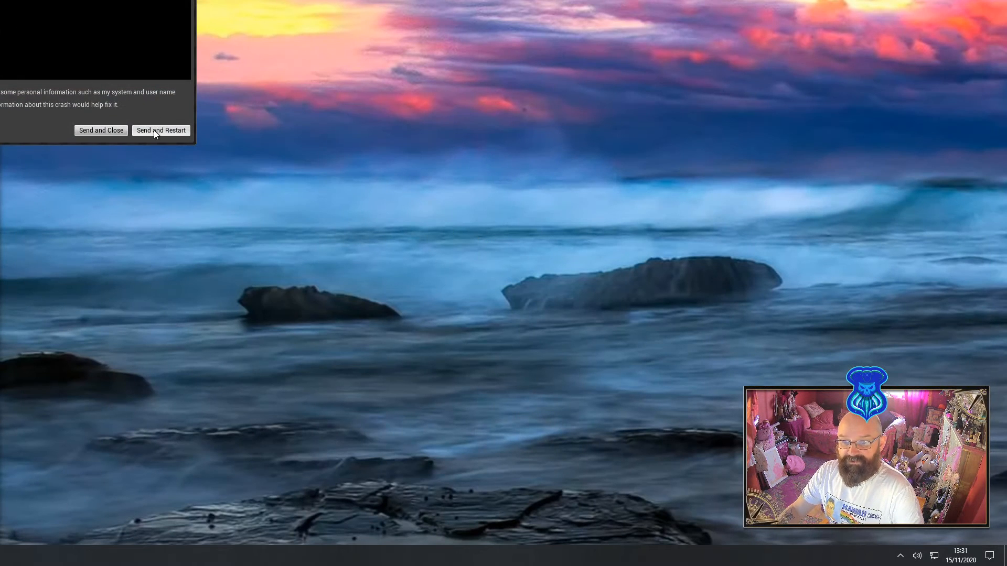
# Send the crash report with an editor restart and reopen the workbench level from the Content folder
pyautogui.click(153, 130)
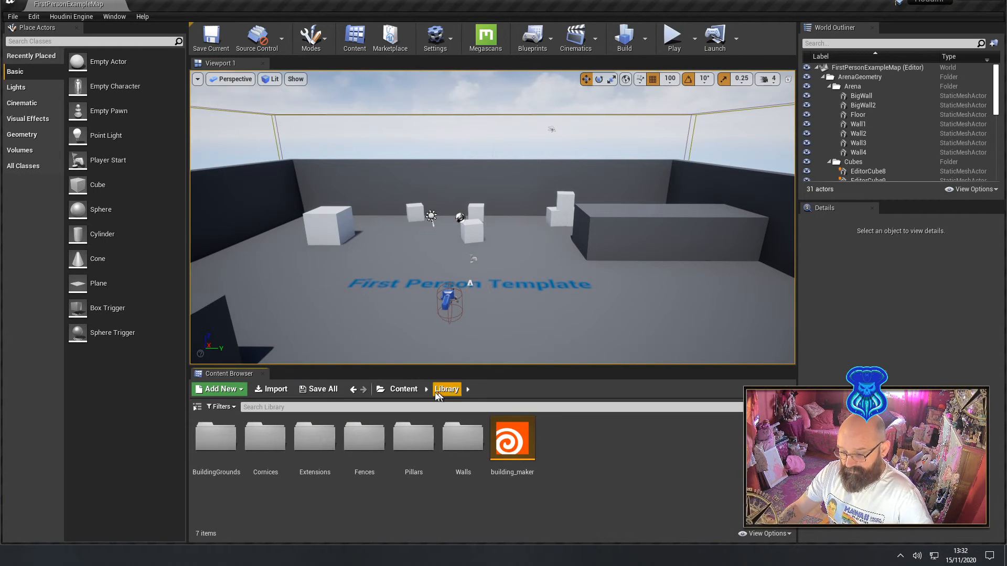
pyautogui.click(403, 388)
pyautogui.doubleClick(611, 443)
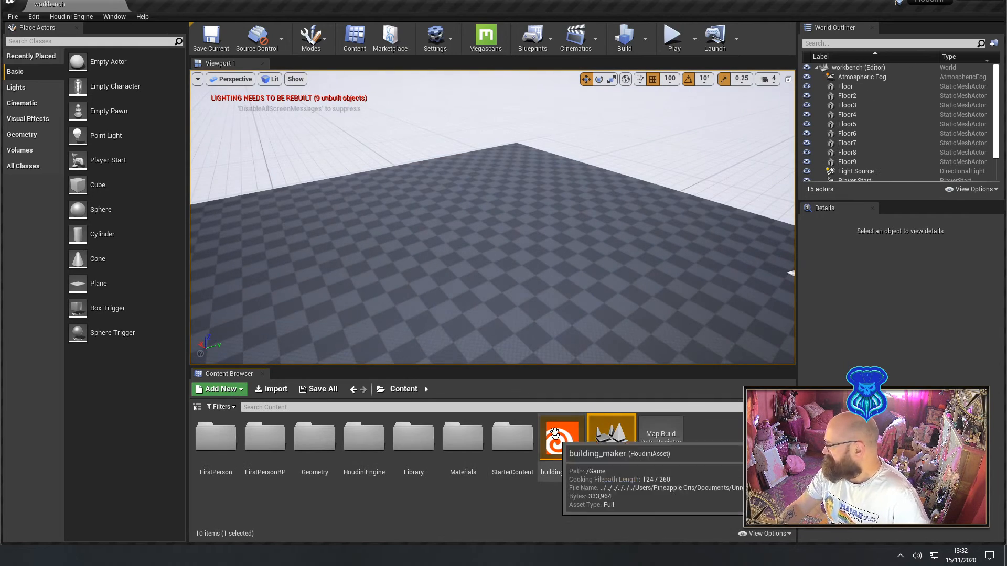
# Place the building_maker asset on the checkered floor of the workbench level and bring the generated building into close view
pyautogui.moveTo(597, 326); pyautogui.dragTo(684, 335, button='right')
pyautogui.moveTo(561, 441); pyautogui.dragTo(438, 181)
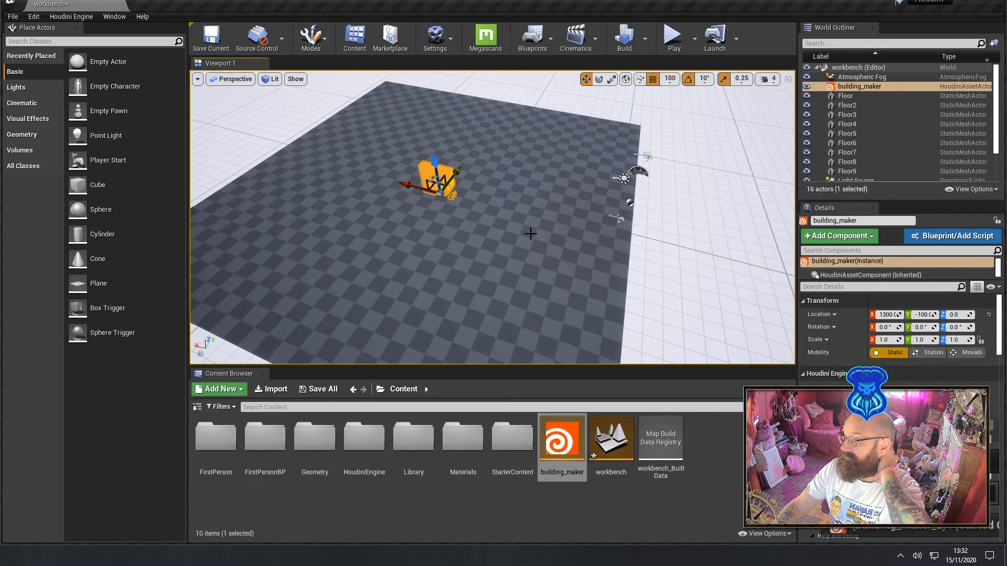
pyautogui.moveTo(530, 234); pyautogui.dragTo(652, 225, button='right')
pyautogui.press('w')
pyautogui.press('s')
pyautogui.press('a')
pyautogui.press('w')
pyautogui.press('s')
pyautogui.moveTo(458, 241); pyautogui.dragTo(458, 242, button='right')
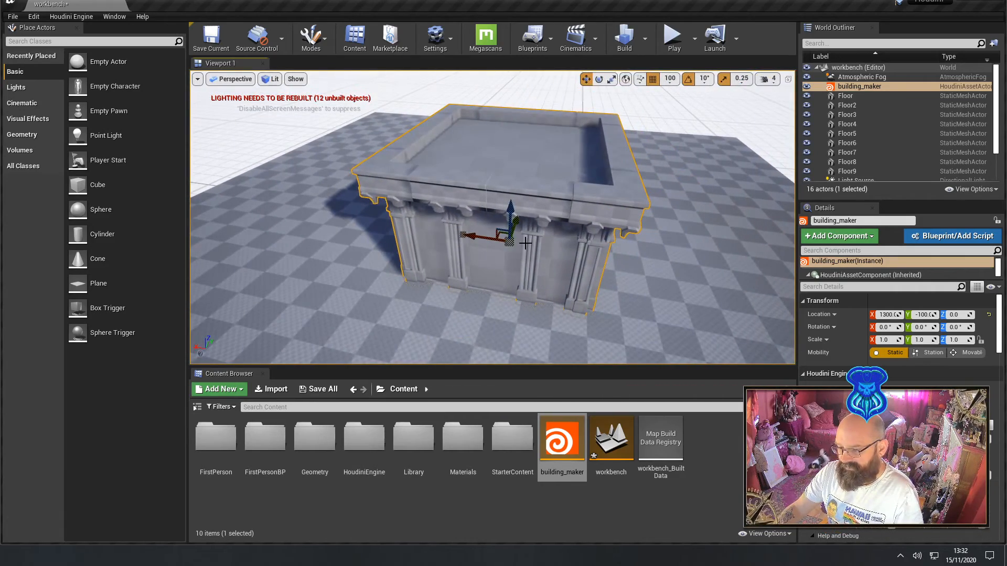
# Lengthen the building along the X axis by moving its end curve point outward
pyautogui.press('a')
pyautogui.moveTo(525, 243); pyautogui.dragTo(587, 242, button='right')
pyautogui.press('w')
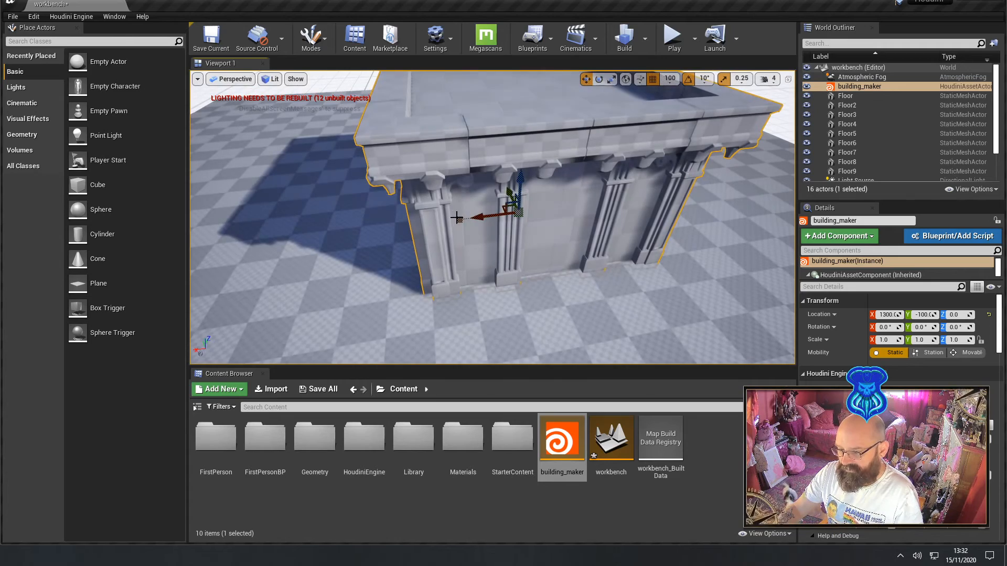
pyautogui.press('s')
pyautogui.moveTo(515, 245); pyautogui.dragTo(546, 227, button='right')
pyautogui.press('a')
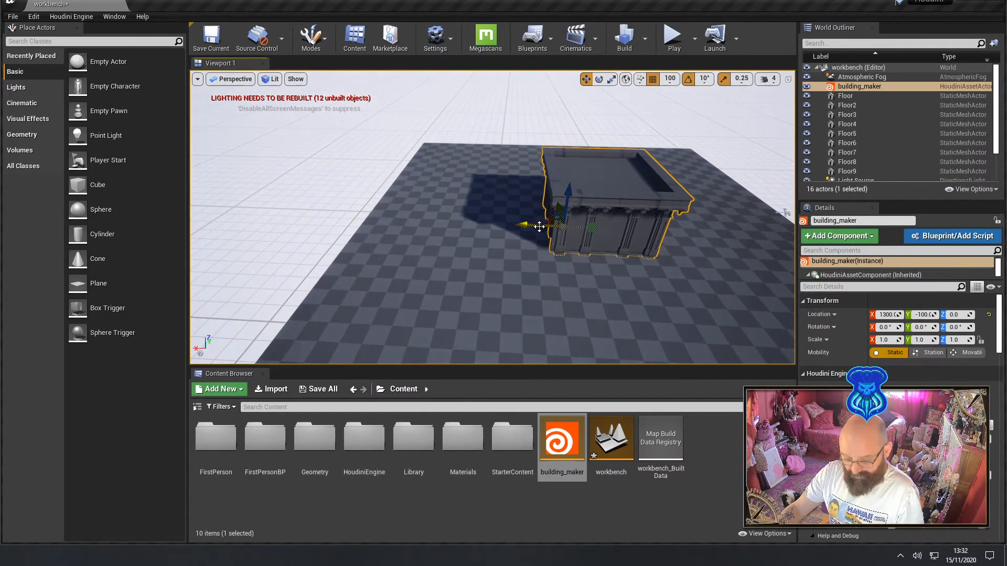
pyautogui.moveTo(475, 221); pyautogui.dragTo(391, 220)
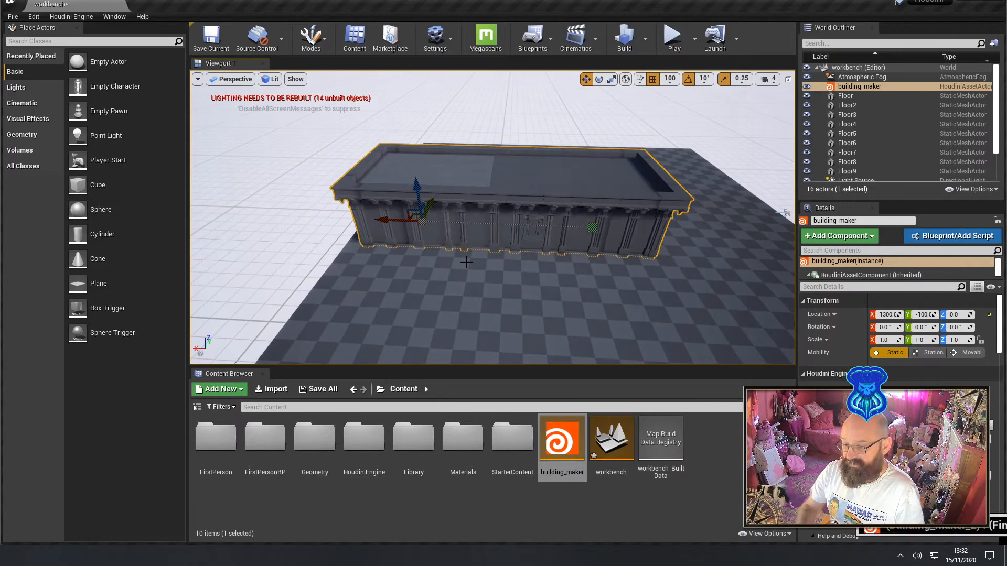
# View the building's end wall and enlarge the details area in height and width so the Curve parameters are readable
pyautogui.press('d')
pyautogui.moveTo(466, 262); pyautogui.dragTo(342, 244, button='right')
pyautogui.press('w')
pyautogui.press('d')
pyautogui.press('w')
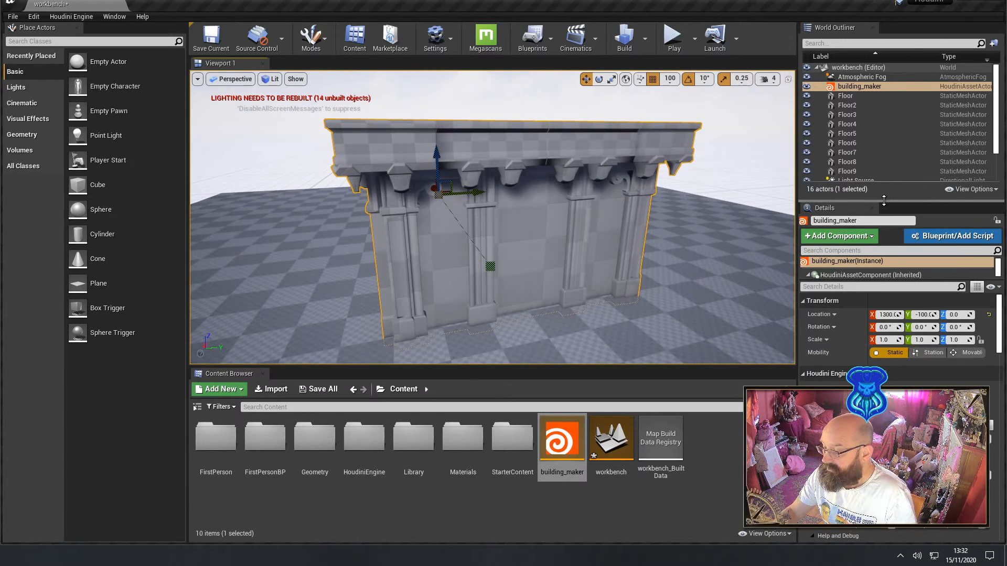
pyautogui.moveTo(882, 201); pyautogui.dragTo(884, 113)
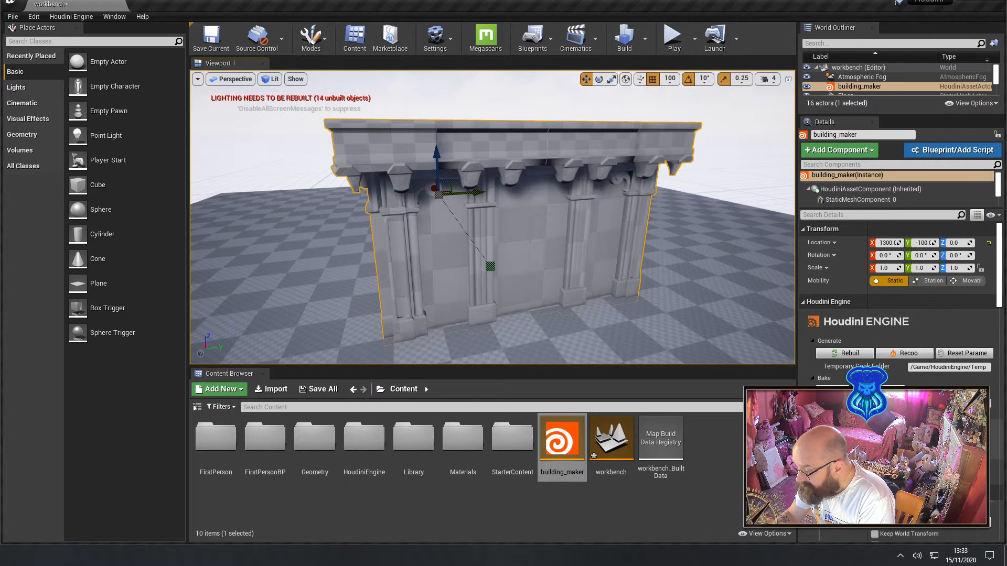
pyautogui.scroll(-2, 899, 294)
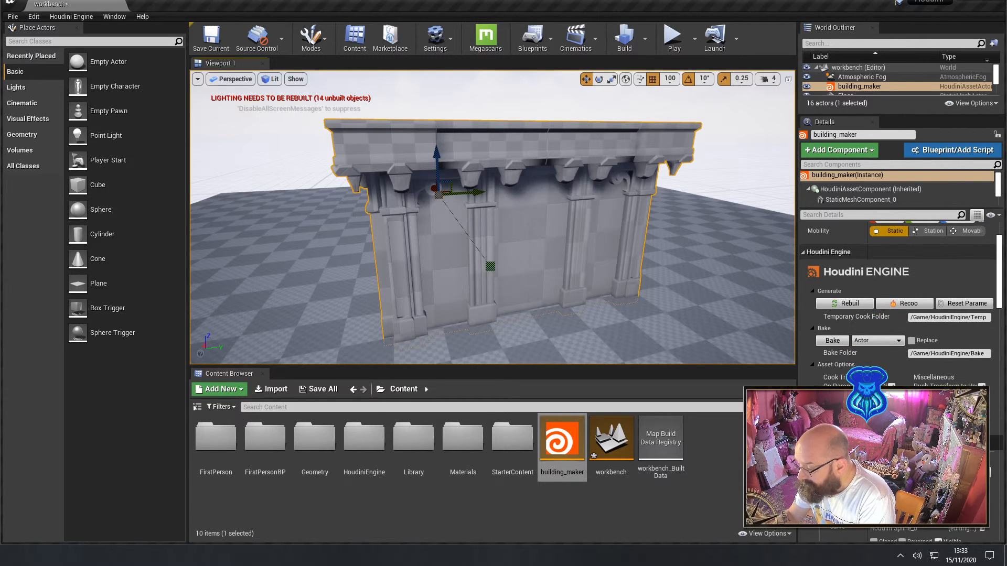
pyautogui.scroll(-6, 899, 293)
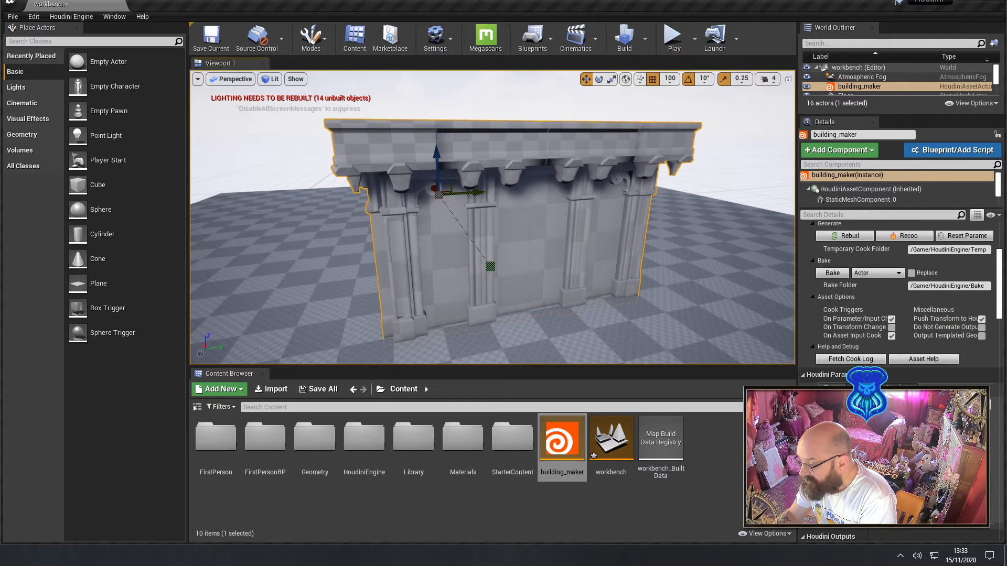
pyautogui.scroll(-2, 817, 341)
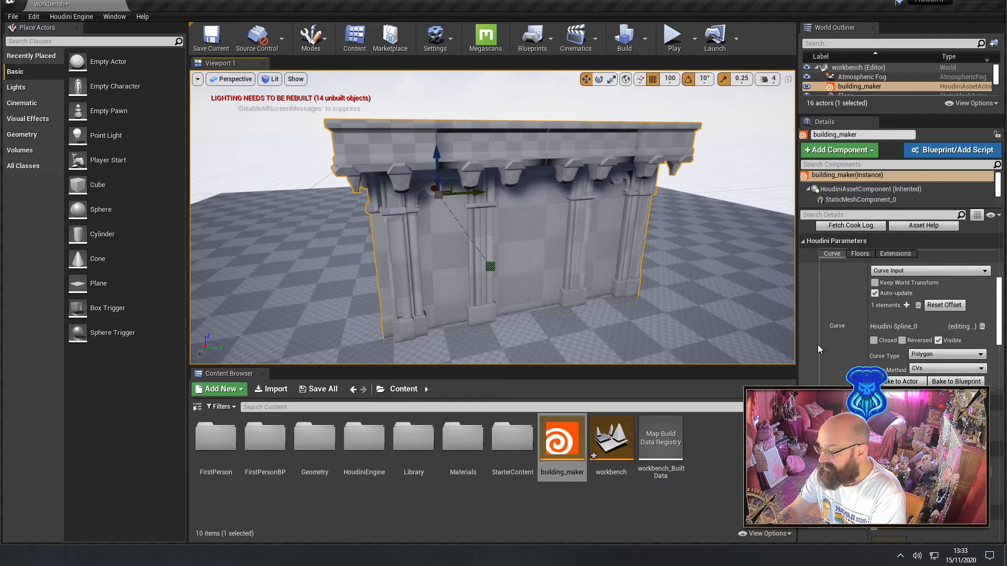
pyautogui.moveTo(798, 328); pyautogui.dragTo(633, 329)
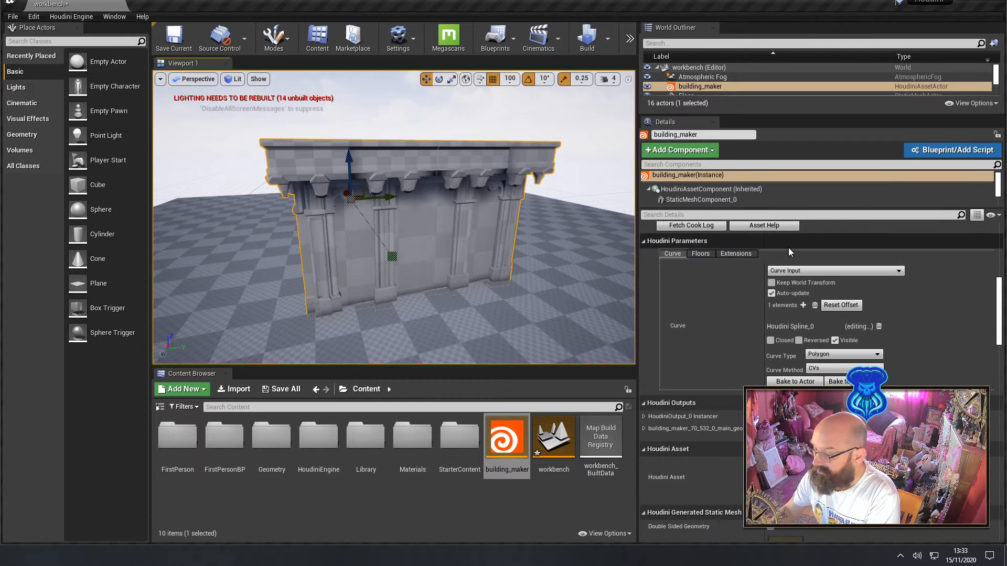
# Review the input types available for the building's curve, keeping Curve Input, and look over the settings below it
pyautogui.click(804, 272)
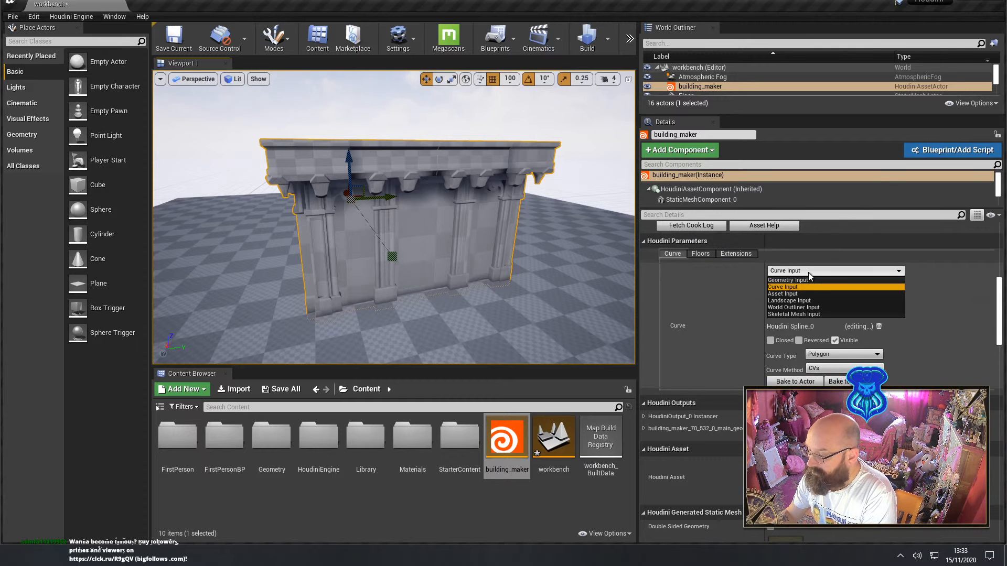
pyautogui.click(809, 271)
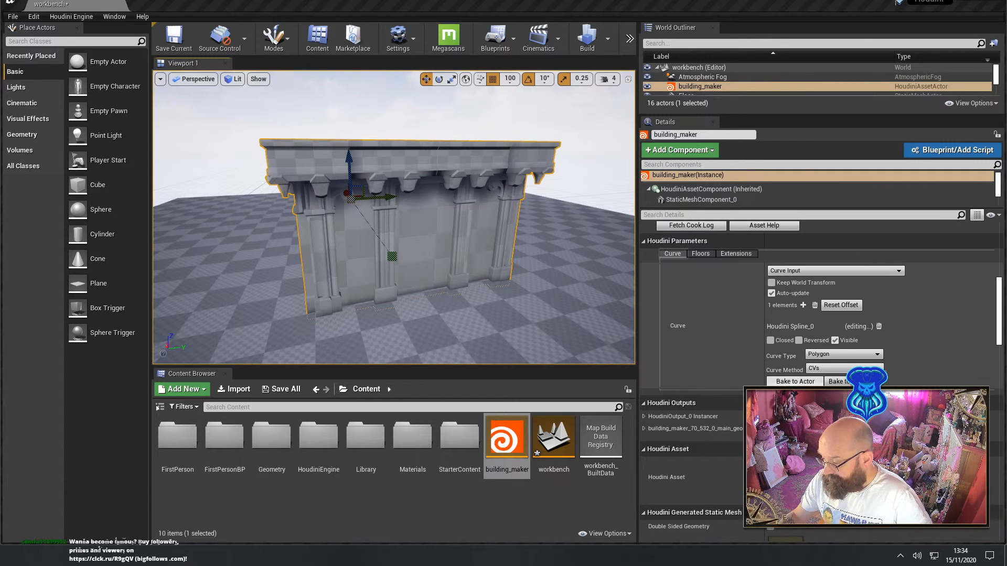
pyautogui.scroll(-3, 795, 381)
pyautogui.scroll(-1, 728, 367)
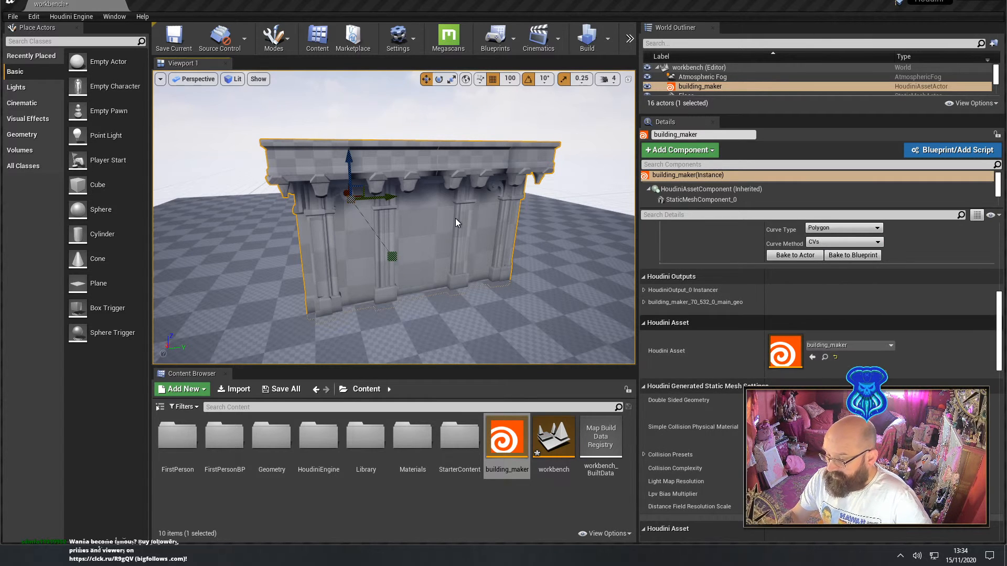
# Add pillars to the building's first floor group by turning off its No Pillars option
pyautogui.click(392, 256)
pyautogui.scroll(6, 765, 296)
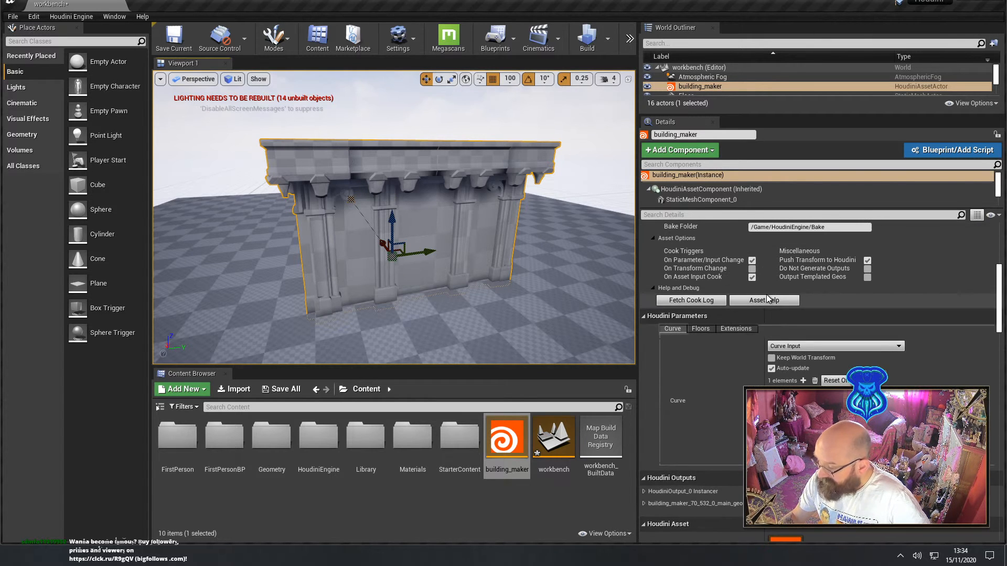
pyautogui.scroll(-1, 768, 298)
pyautogui.click(697, 295)
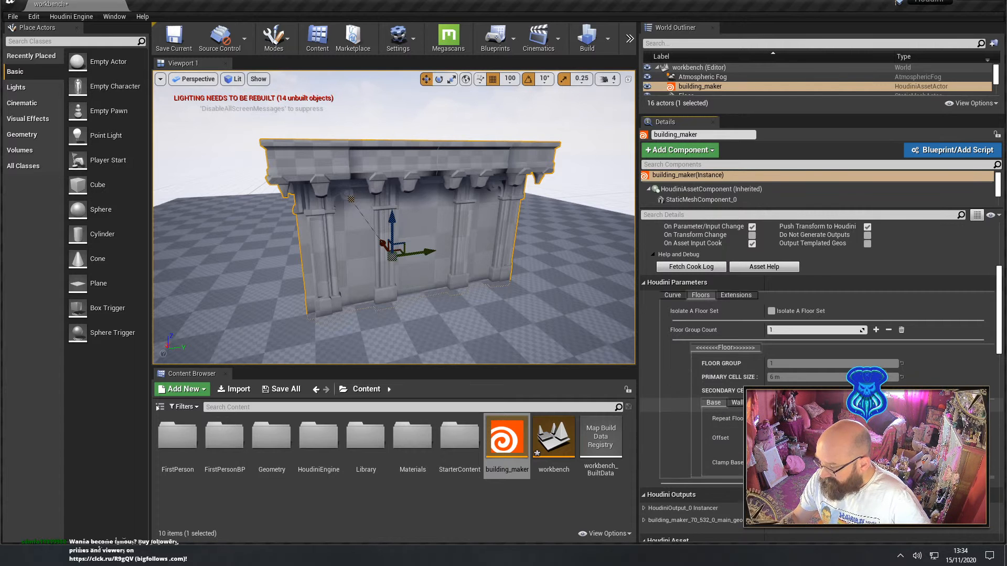
pyautogui.click(849, 403)
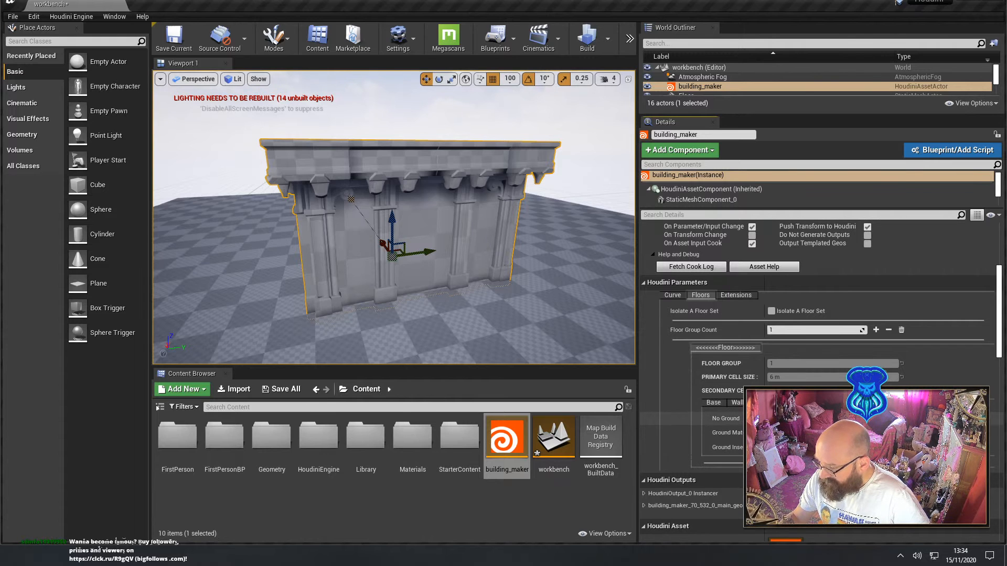
pyautogui.click(823, 403)
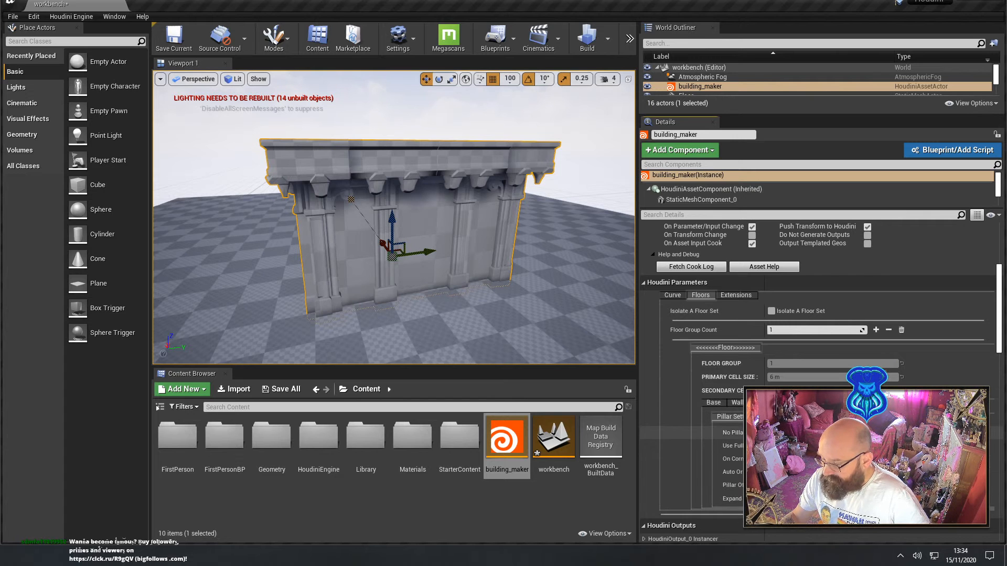
pyautogui.click(771, 433)
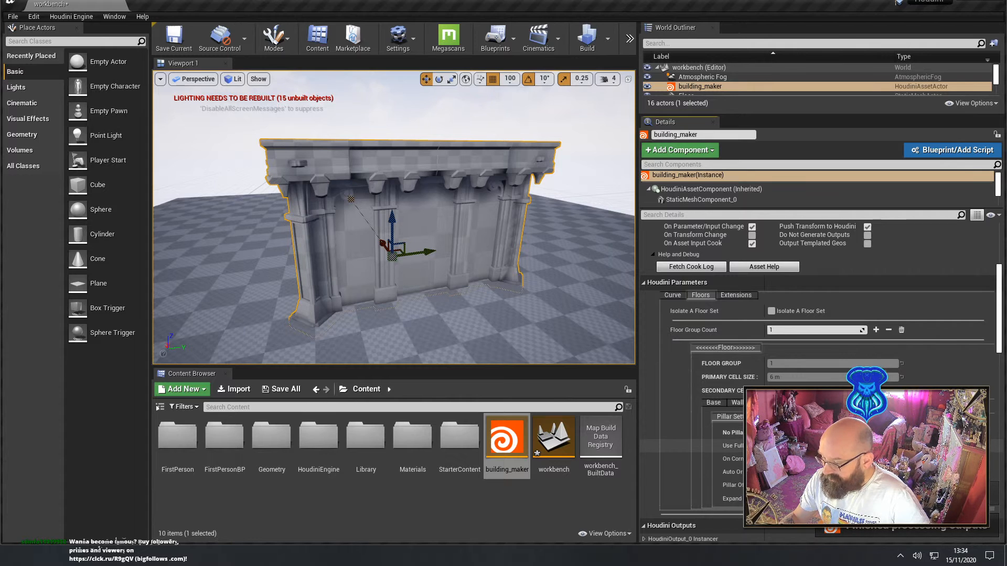
# Inspect the building's wall and corner pillars alongside the pillar settings, and look over the On Grounds settings under Extensions
pyautogui.scroll(-2, 771, 443)
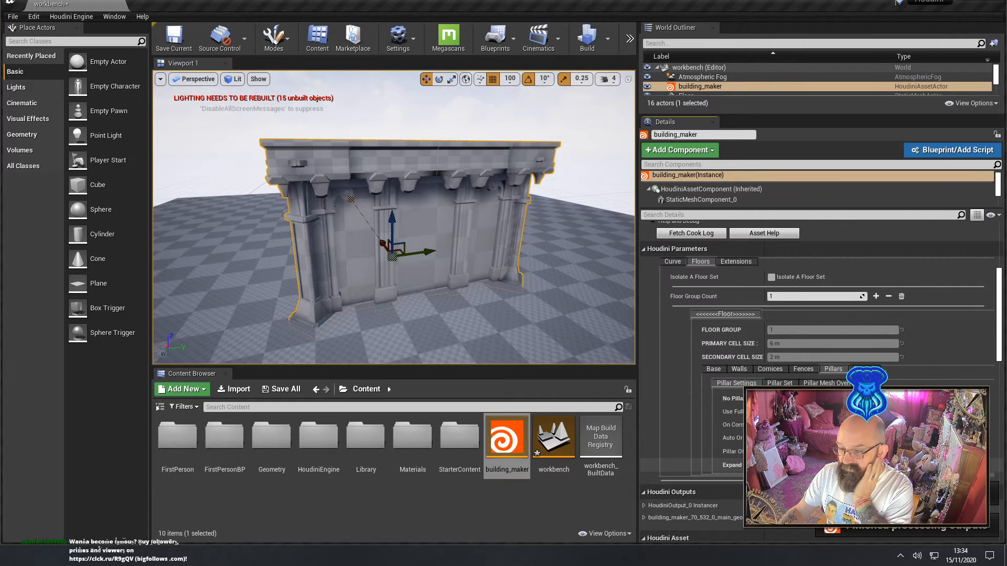
pyautogui.moveTo(508, 291)
pyautogui.mouseDown(button='right')
pyautogui.moveTo(445, 304)
pyautogui.moveTo(507, 291)
pyautogui.mouseUp(button='right')
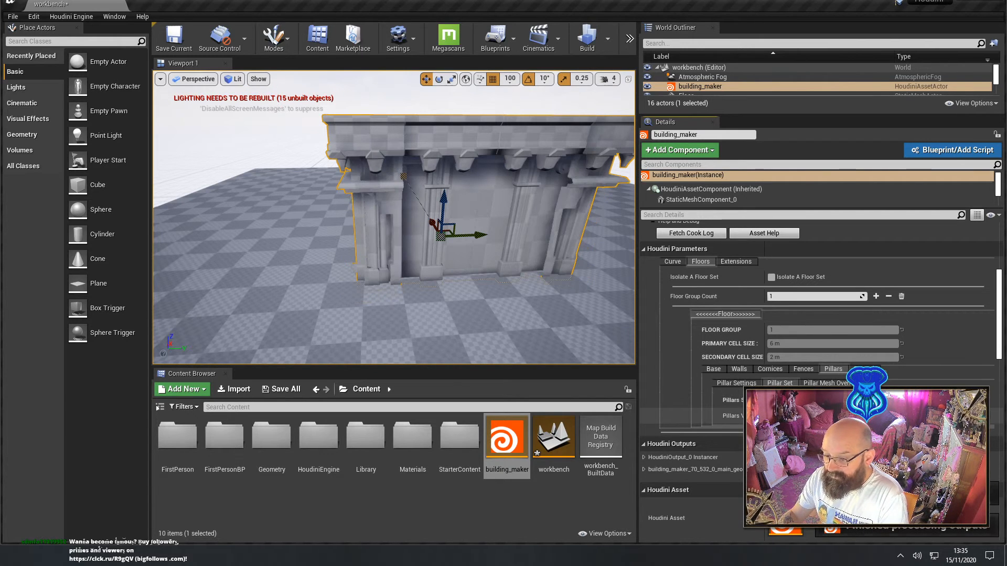
pyautogui.moveTo(393, 225); pyautogui.dragTo(527, 230, button='right')
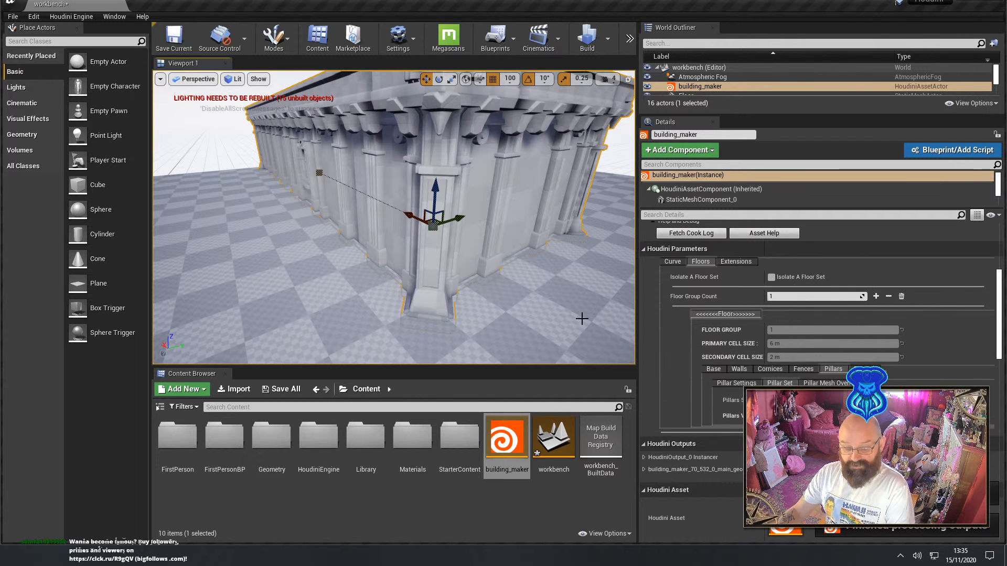
pyautogui.moveTo(577, 303)
pyautogui.mouseDown(button='right')
pyautogui.moveTo(560, 301)
pyautogui.moveTo(577, 302)
pyautogui.mouseUp(button='right')
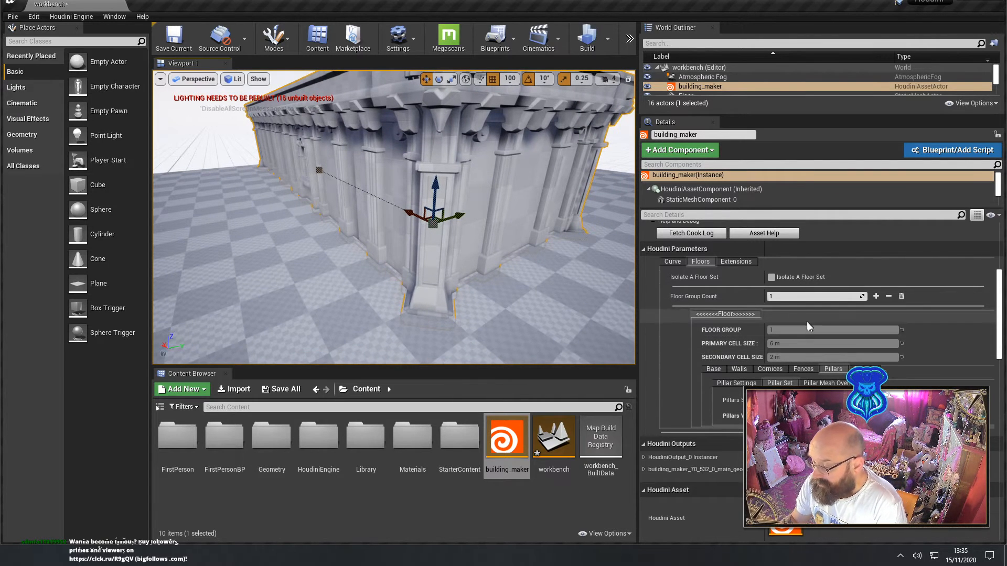
pyautogui.click(743, 261)
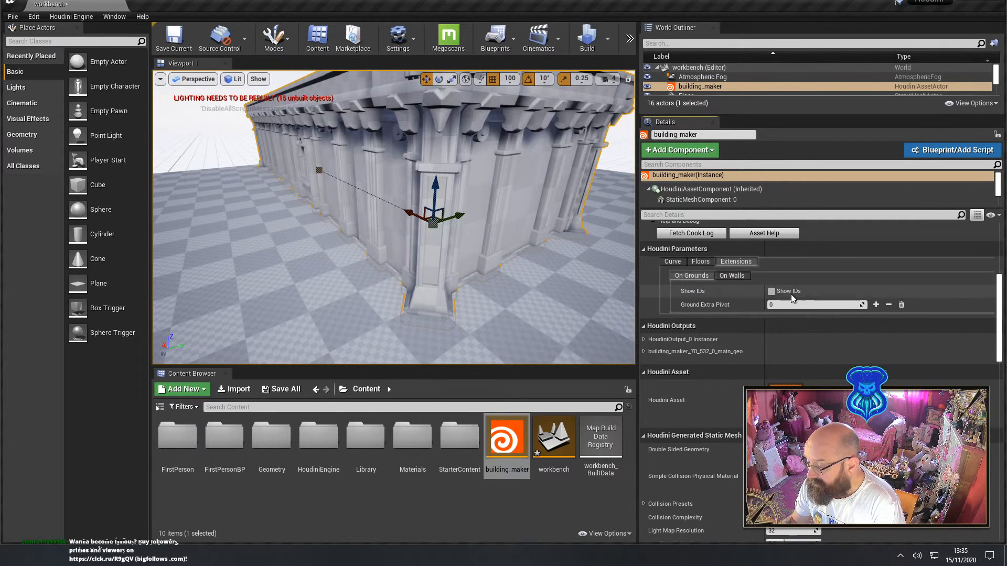
pyautogui.click(700, 261)
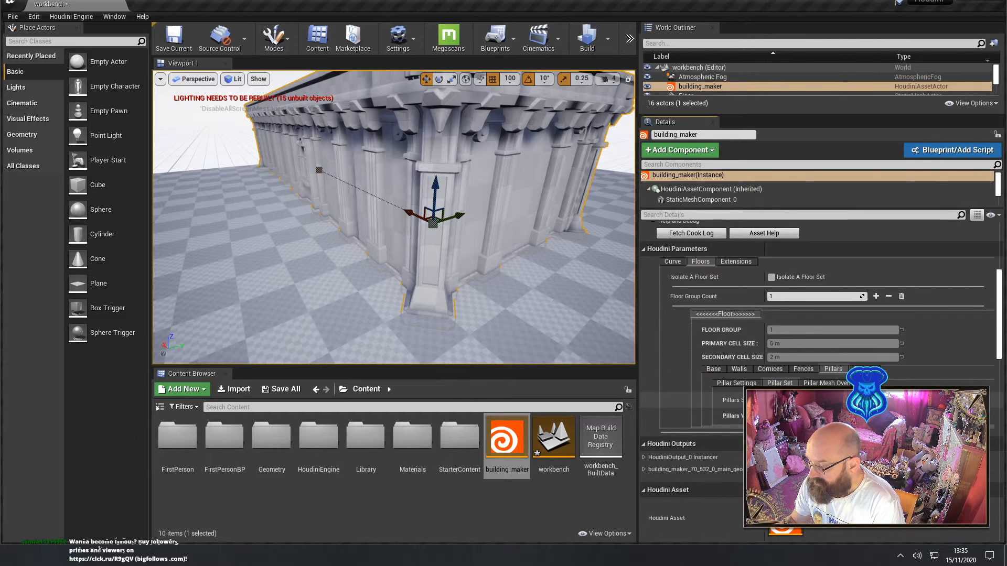
# Add fences around the building's roof by turning off No Fences, and inspect them from above the corner
pyautogui.click(803, 369)
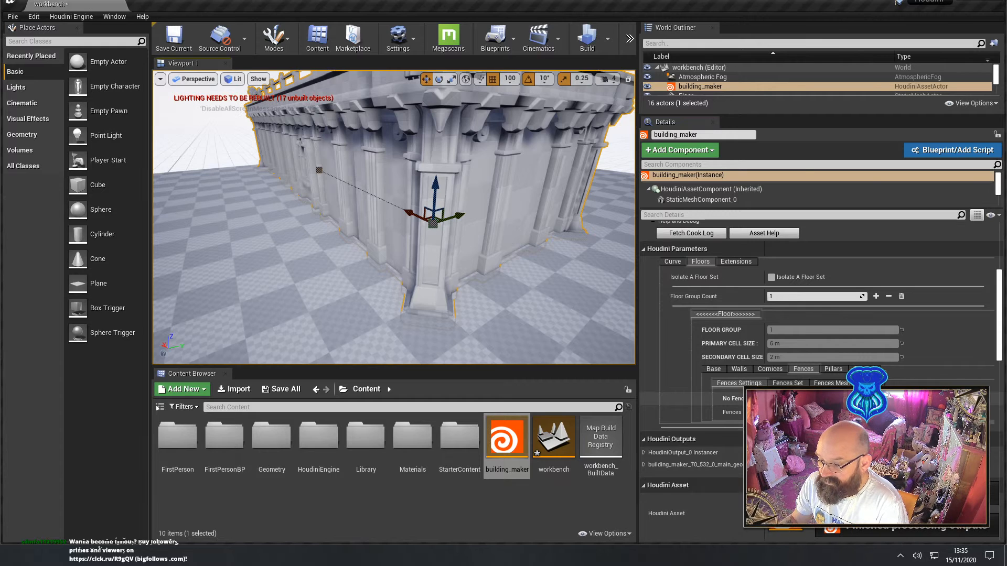
pyautogui.moveTo(489, 250); pyautogui.dragTo(494, 208, button='right')
pyautogui.keyDown('alt'); pyautogui.moveTo(494, 208); pyautogui.dragTo(394, 210); pyautogui.keyUp('alt')
pyautogui.moveTo(394, 210); pyautogui.dragTo(391, 236, button='right')
pyautogui.moveTo(515, 247); pyautogui.dragTo(569, 249, button='right')
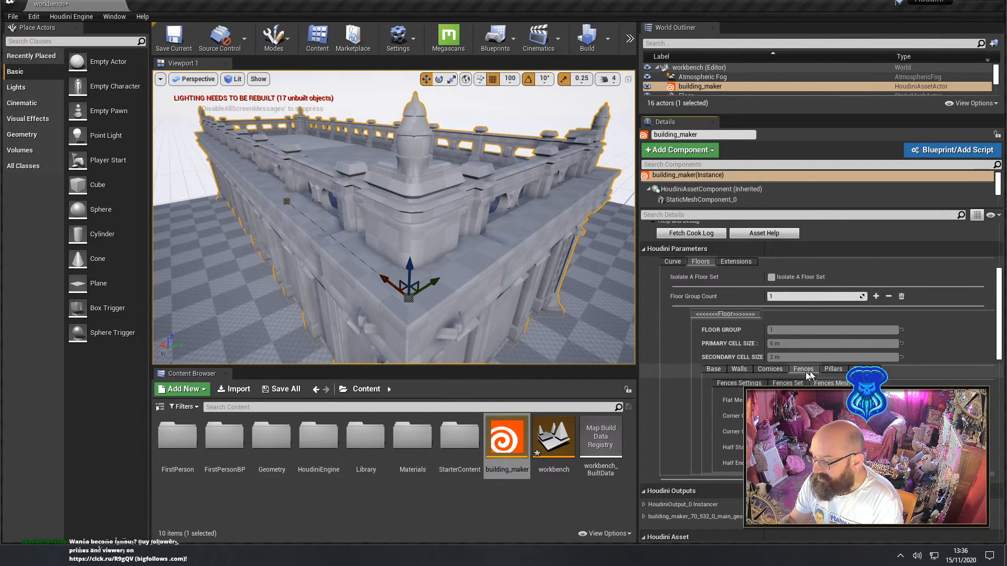
# Preview the building without its cornices using the No Cornices option, and restore them
pyautogui.click(770, 369)
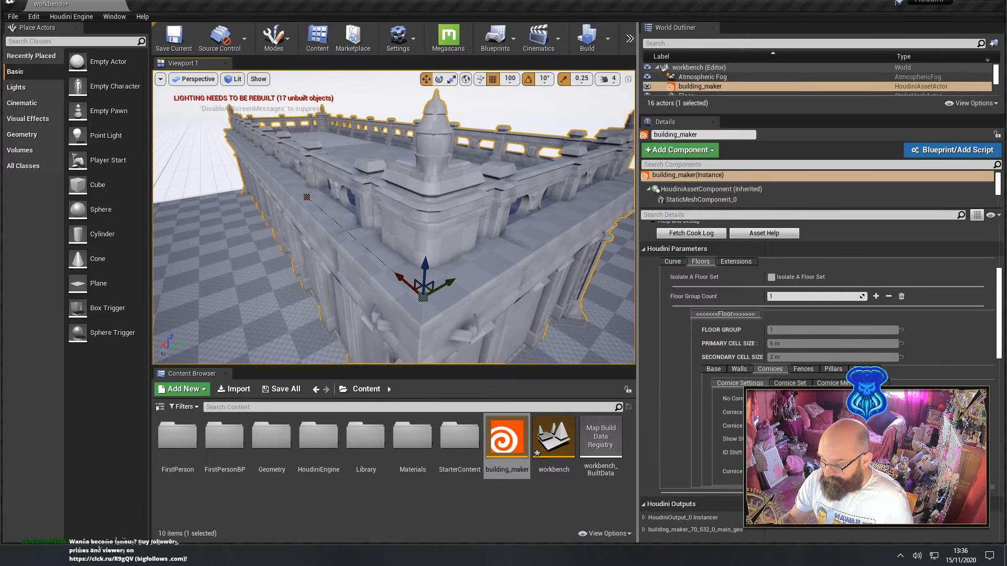
pyautogui.moveTo(564, 323); pyautogui.dragTo(564, 324, button='right')
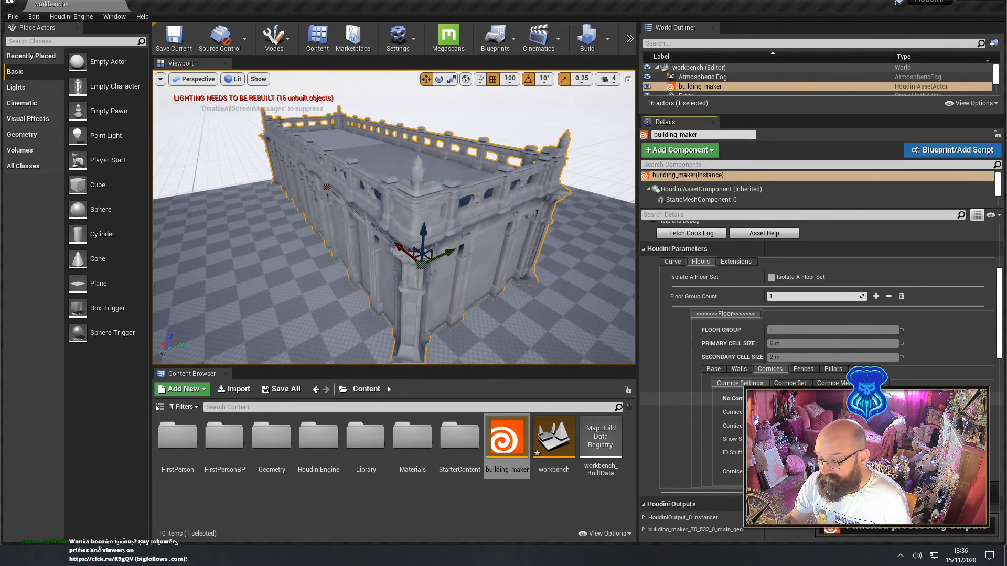
pyautogui.moveTo(556, 279); pyautogui.dragTo(557, 257, button='right')
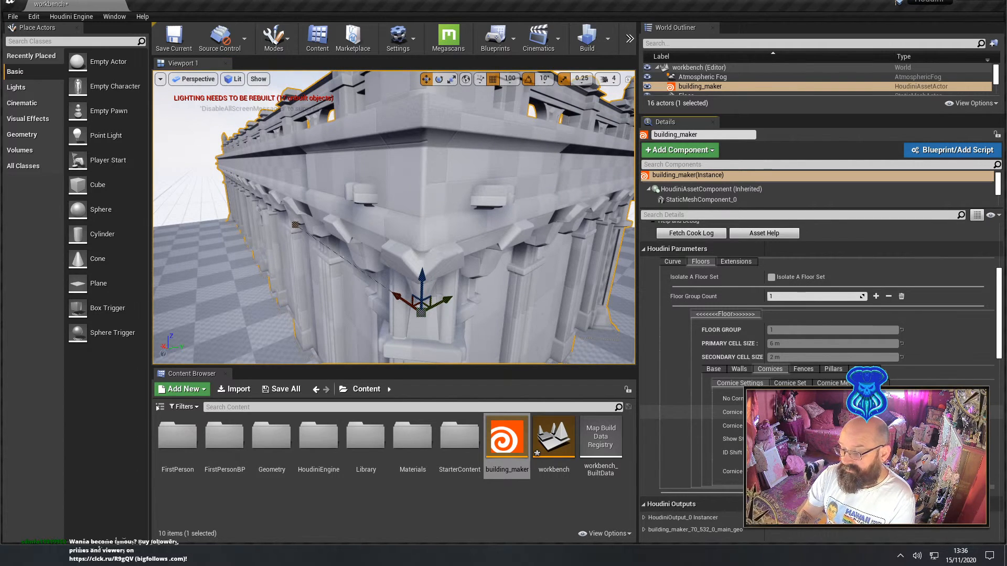
# Adjust the cornice setting directly below No Cornices and inspect where the cornice meets the corner pillar
pyautogui.moveTo(452, 227); pyautogui.dragTo(414, 213, button='right')
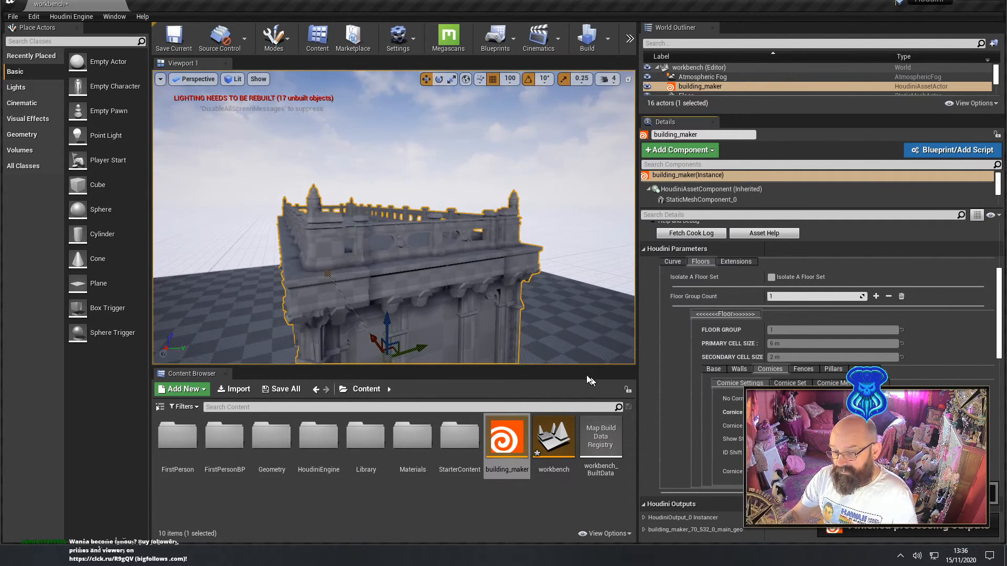
pyautogui.moveTo(430, 320)
pyautogui.mouseDown(button='right')
pyautogui.moveTo(404, 317)
pyautogui.moveTo(406, 286)
pyautogui.moveTo(424, 306)
pyautogui.mouseUp(button='right')
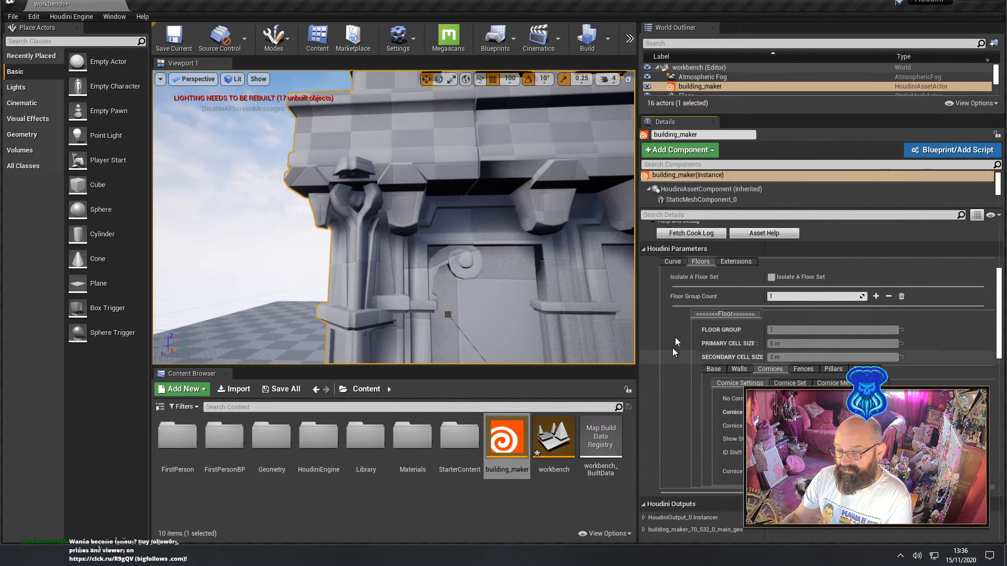
pyautogui.moveTo(488, 263); pyautogui.dragTo(455, 258, button='right')
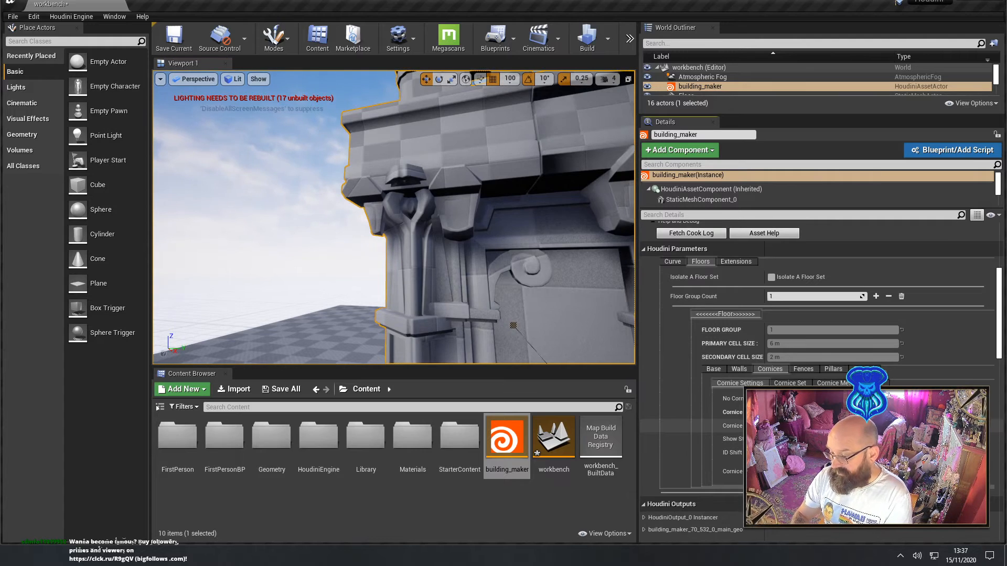
# Extend the cornice outward so it overhangs the walls and the pillars stand clear of them, and view the overhang from below
pyautogui.press('s')
pyautogui.moveTo(510, 281); pyautogui.dragTo(407, 288, button='right')
pyautogui.press('a')
pyautogui.press('d')
pyautogui.press('w')
pyautogui.press('s')
pyautogui.press('d')
pyautogui.press('w')
pyautogui.press('d')
pyautogui.press('s')
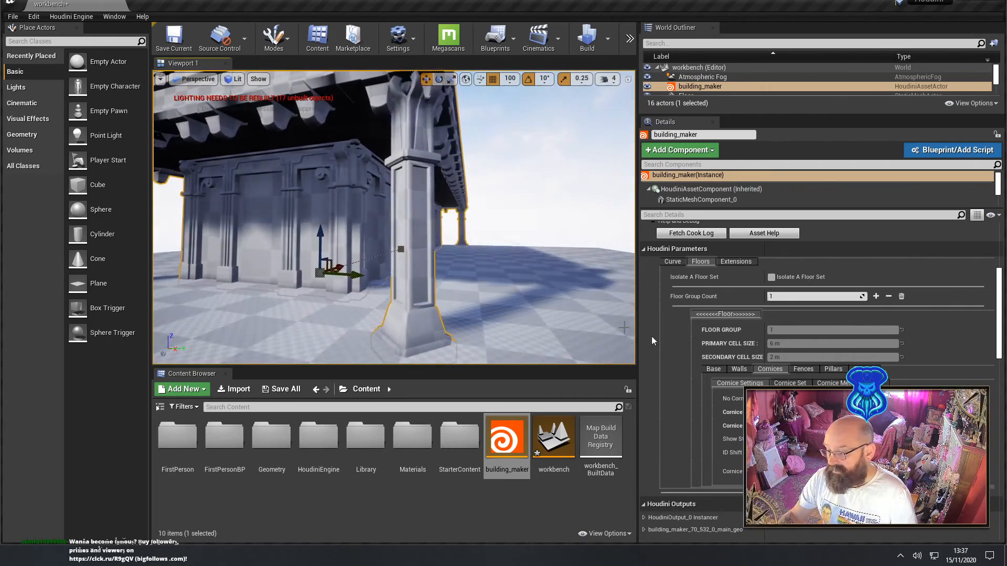
# Add door entries to the floor group's walls and view the building's long side
pyautogui.click(745, 370)
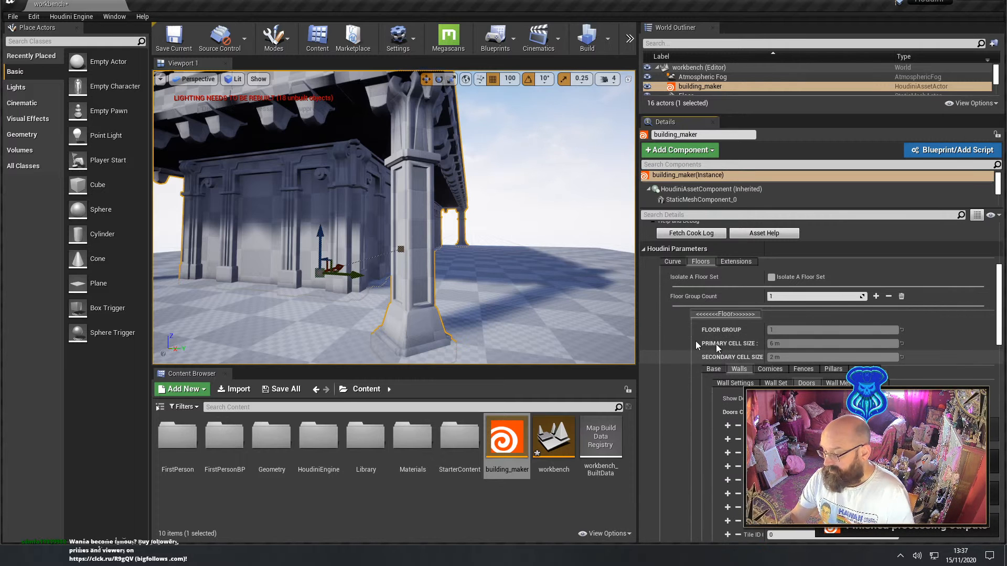
pyautogui.press('d')
pyautogui.moveTo(477, 258); pyautogui.dragTo(535, 292, button='right')
pyautogui.press('a')
pyautogui.press('w')
pyautogui.press('a')
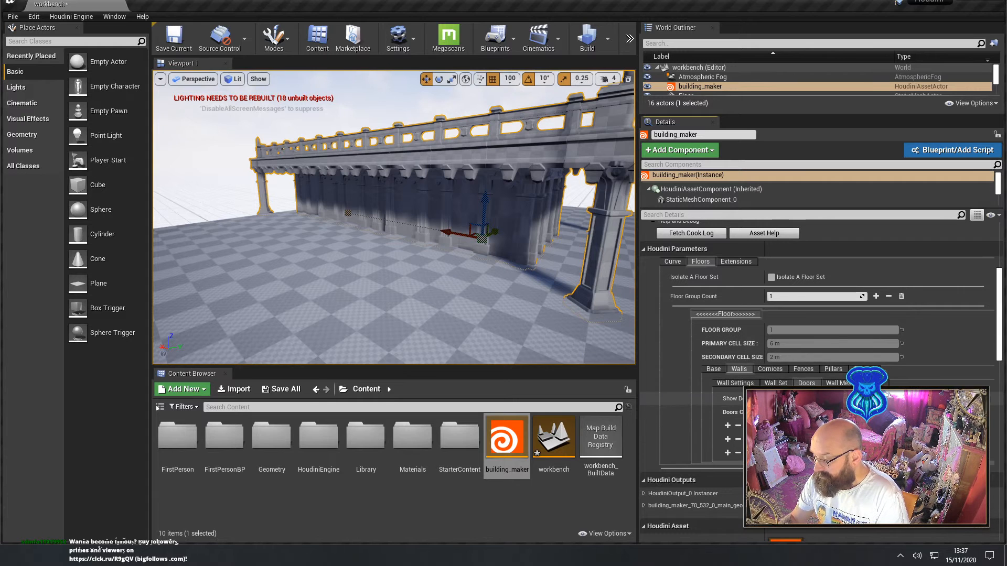
pyautogui.scroll(3, 818, 413)
pyautogui.scroll(-2, 817, 412)
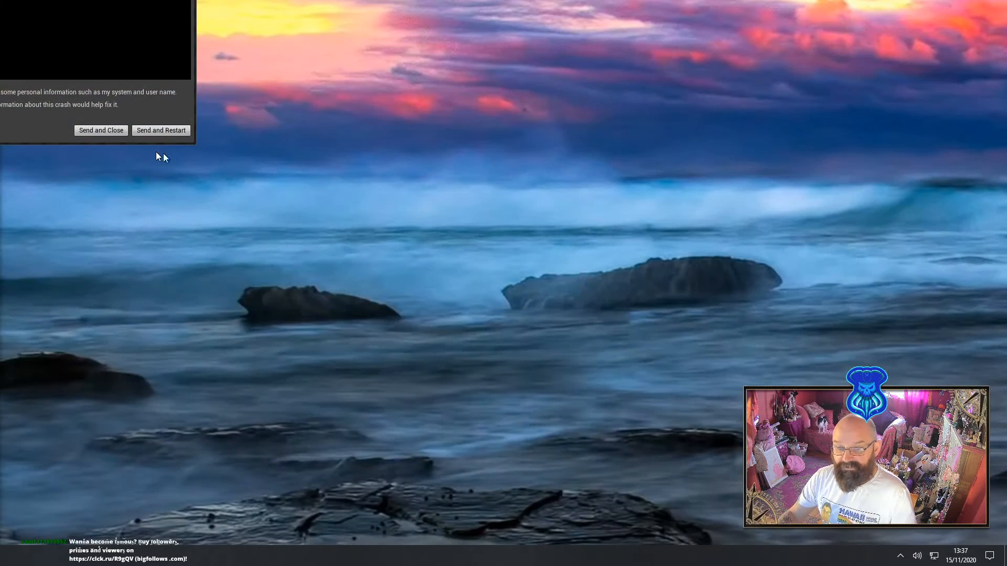
# Send the crash report, restart the editor and reopen the workbench level from the Content folder
pyautogui.click(148, 131)
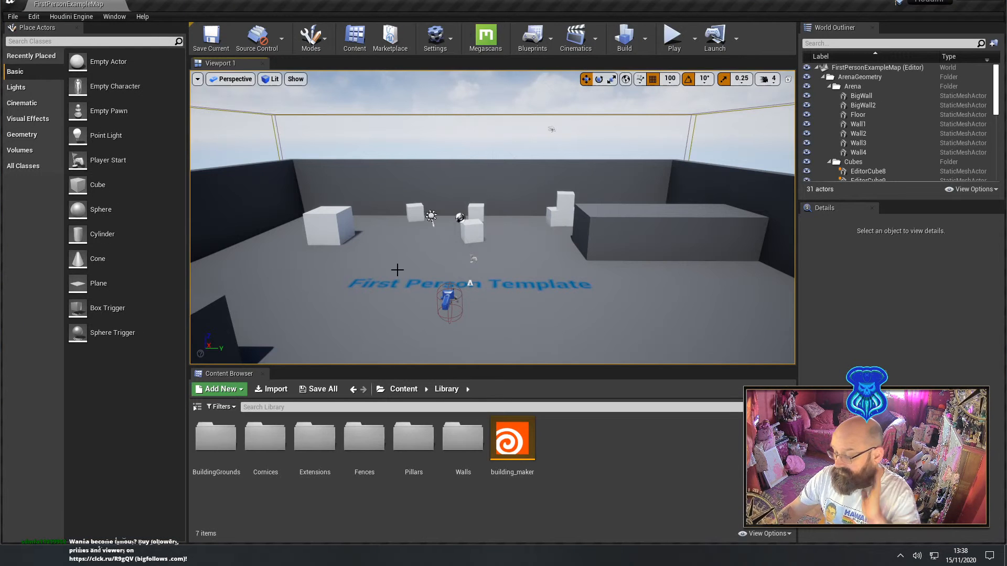
pyautogui.click(403, 389)
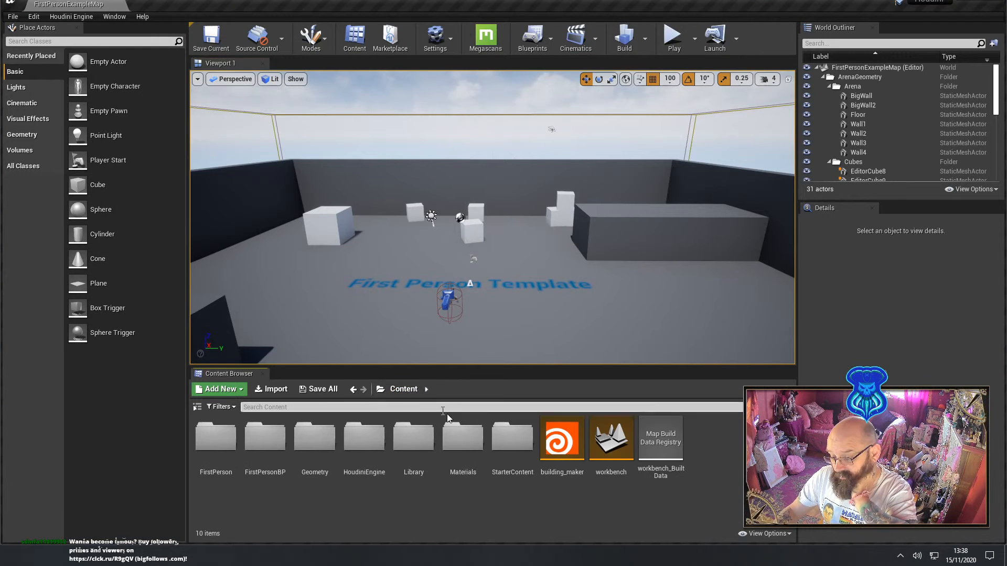
pyautogui.doubleClick(607, 447)
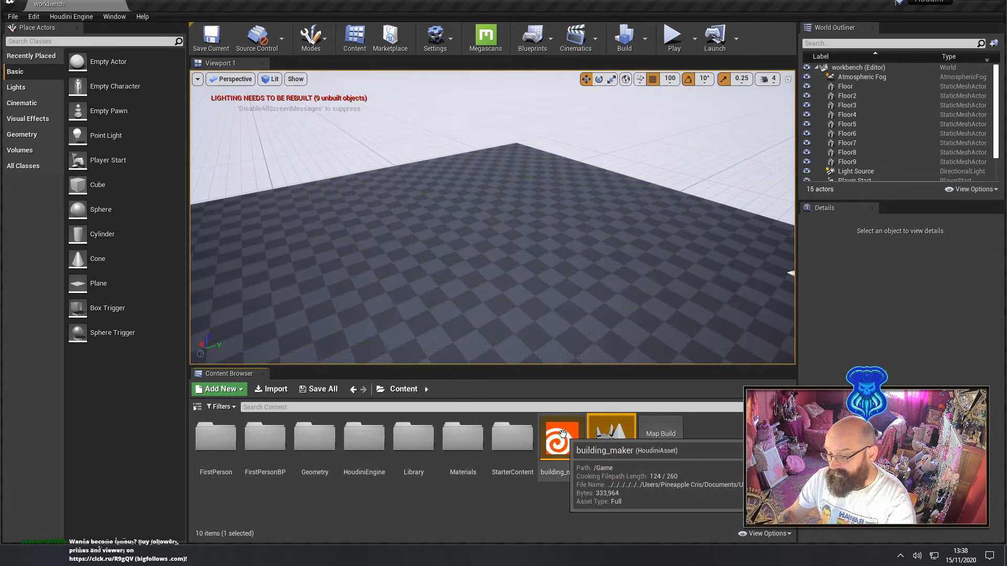
# Place the building_maker asset on the workbench level's floor and enlarge the details area in height
pyautogui.moveTo(561, 440); pyautogui.dragTo(392, 236)
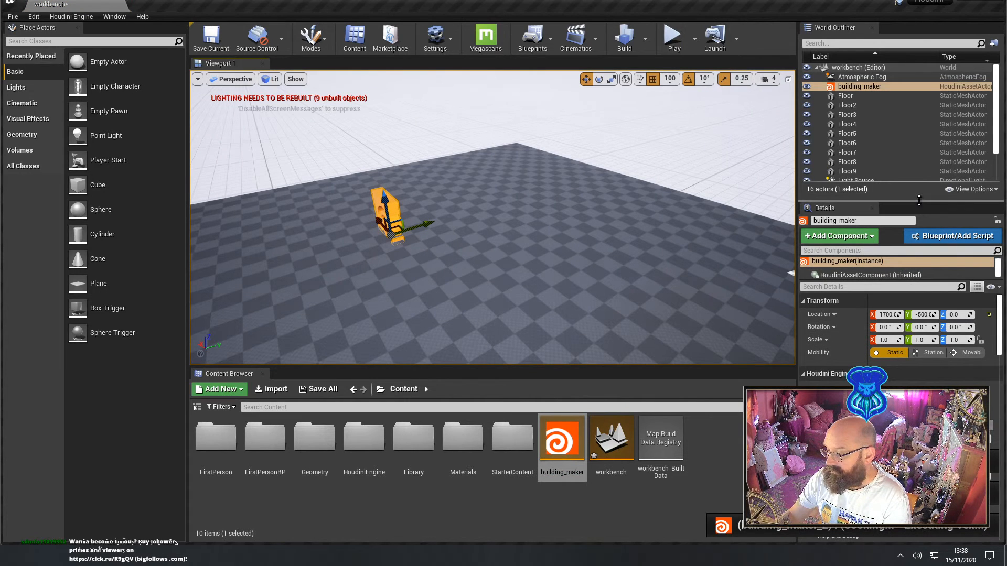
pyautogui.scroll(-5, 914, 342)
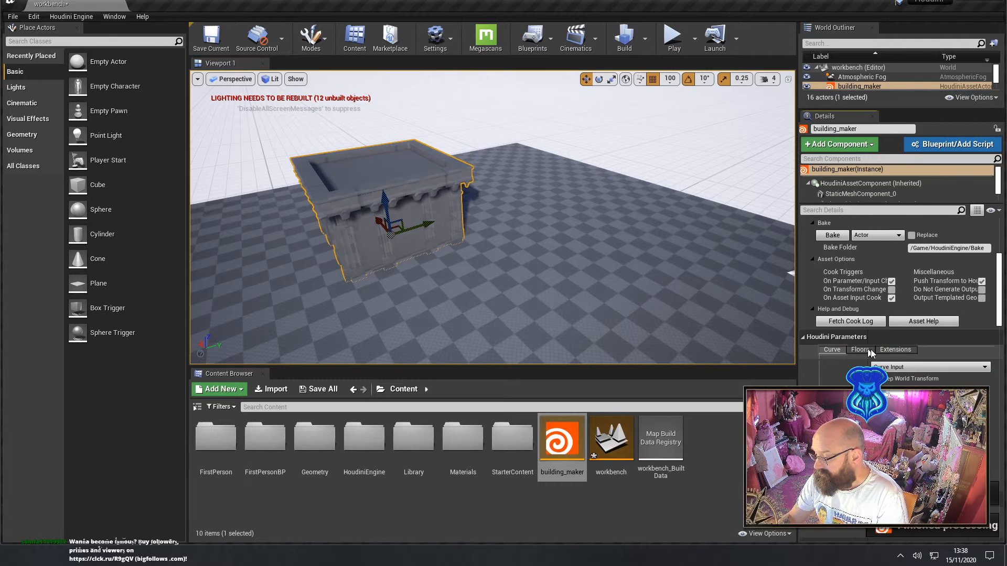
# Widen the details area and, in the Floors parameters, extend the cornices beyond the walls and add roof fences
pyautogui.click(869, 350)
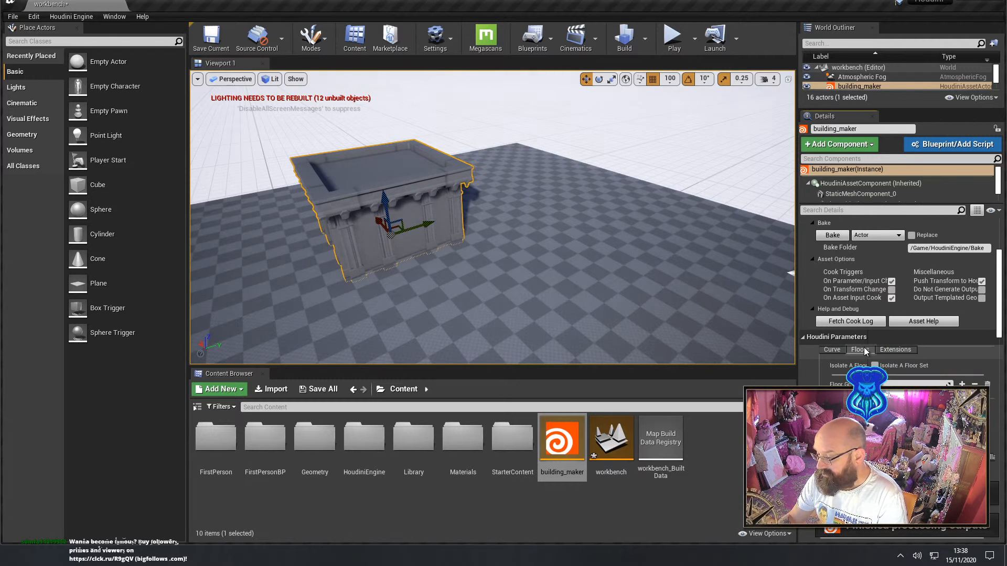
pyautogui.scroll(-2, 911, 378)
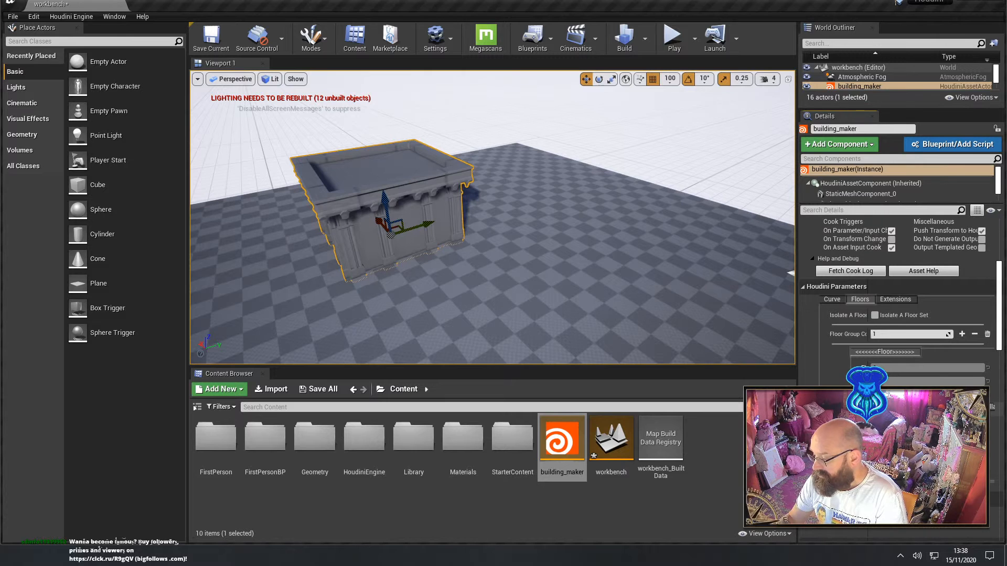
pyautogui.moveTo(796, 321); pyautogui.dragTo(635, 322)
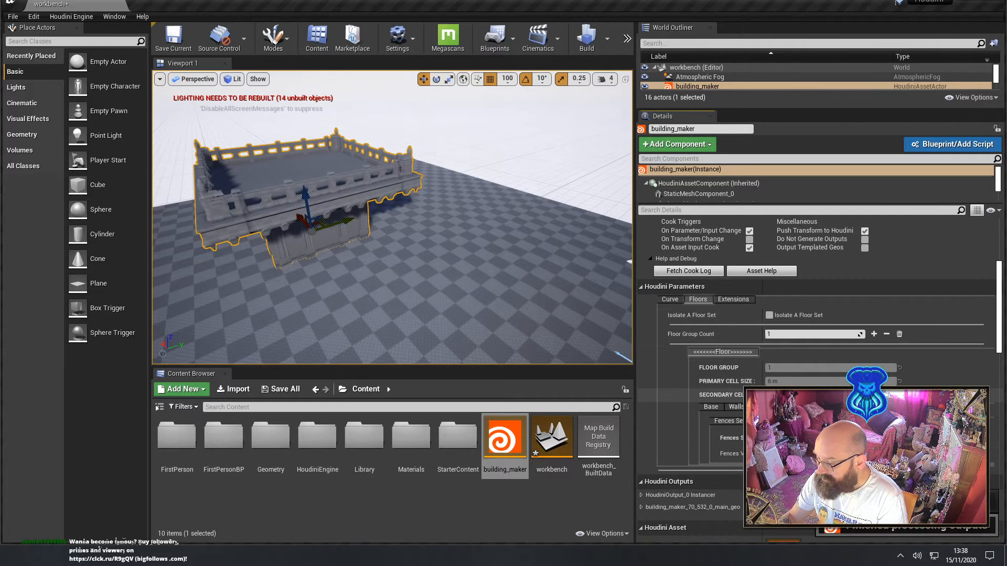
# Add pillars beneath the overhanging cornice by turning off the floor group's No Pillars option
pyautogui.click(819, 407)
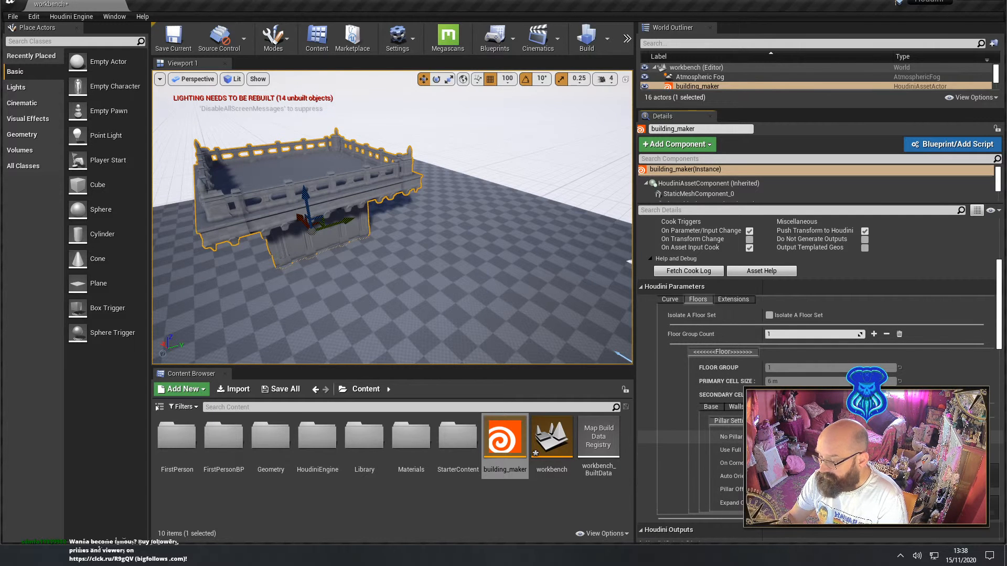
pyautogui.click(769, 437)
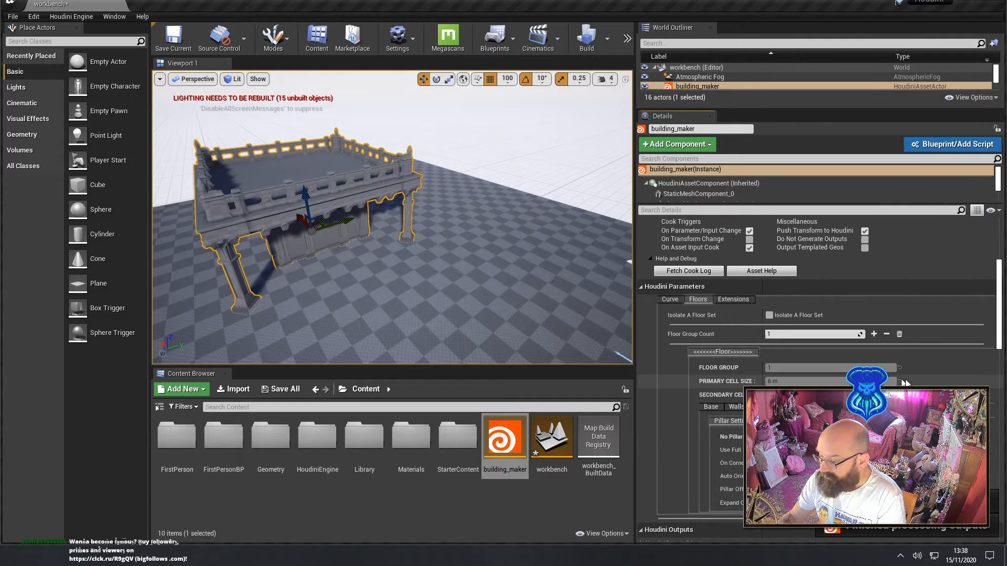
# Try a Pillar Offset that moves the corner pillars inward, and restore the original offset
pyautogui.scroll(-2, 694, 455)
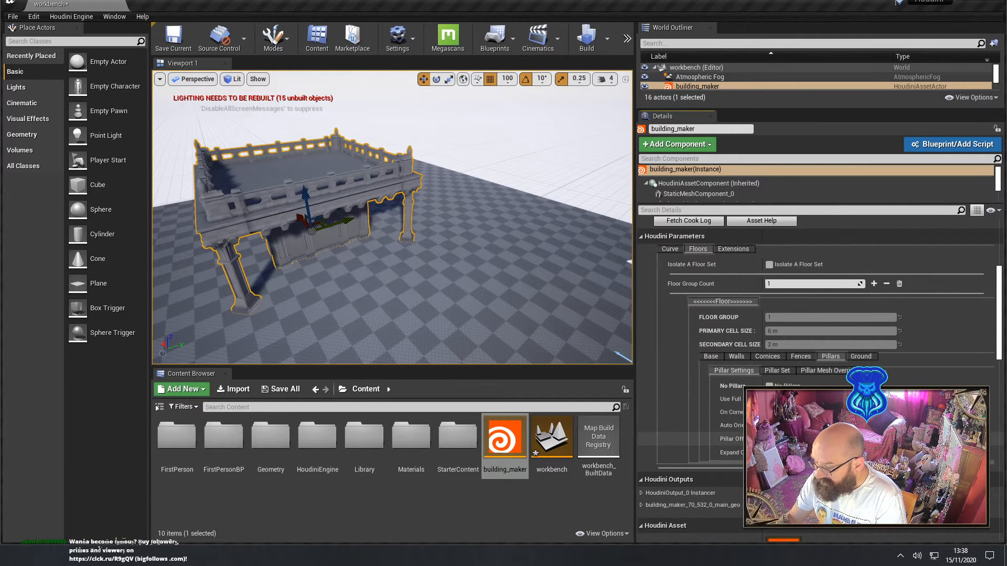
pyautogui.press('Return')
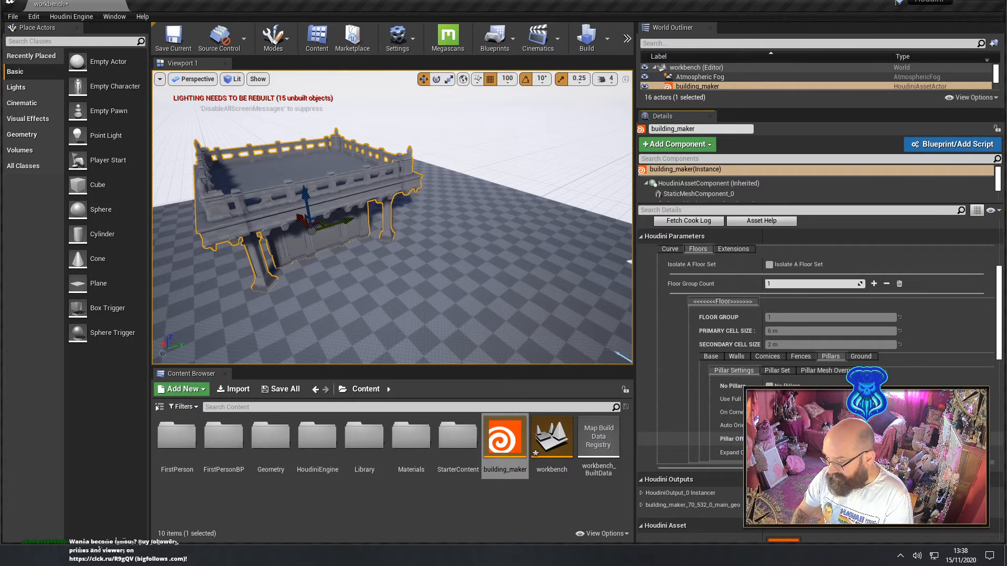
pyautogui.press('Return')
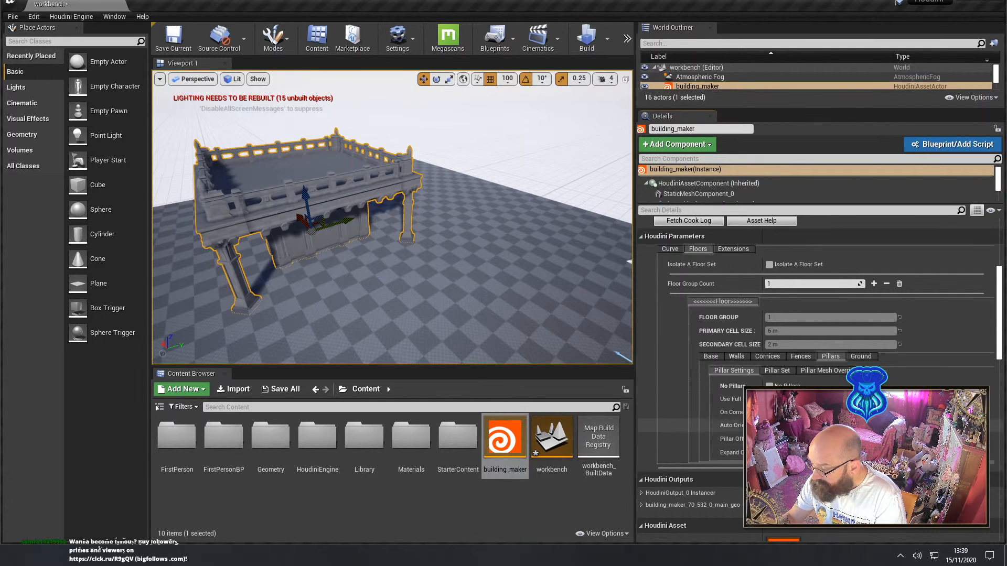
# Try pillars along the building's sides by turning off On Corners Only, inspect their positions, and turn the option back on
pyautogui.scroll(-3, 818, 394)
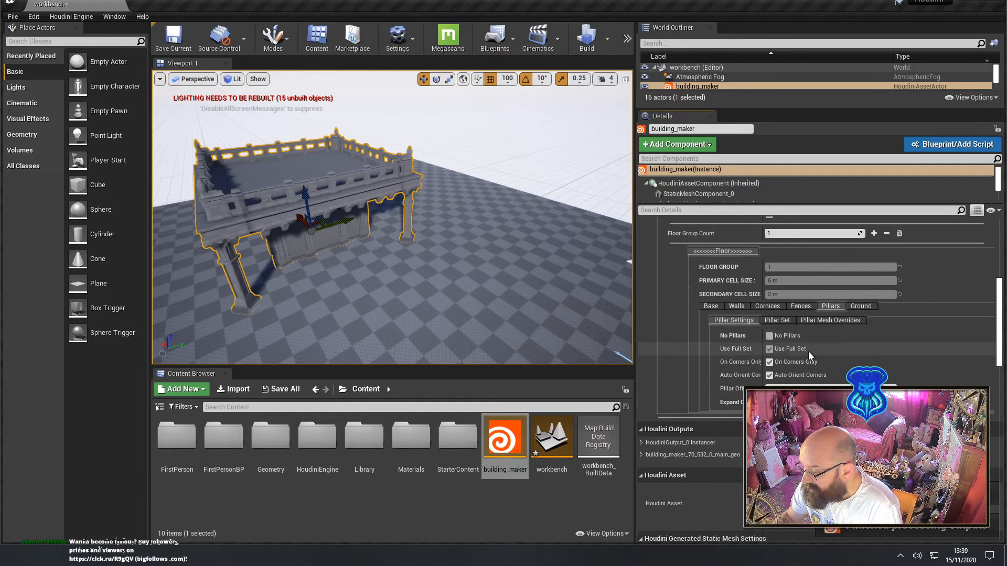
pyautogui.click(769, 362)
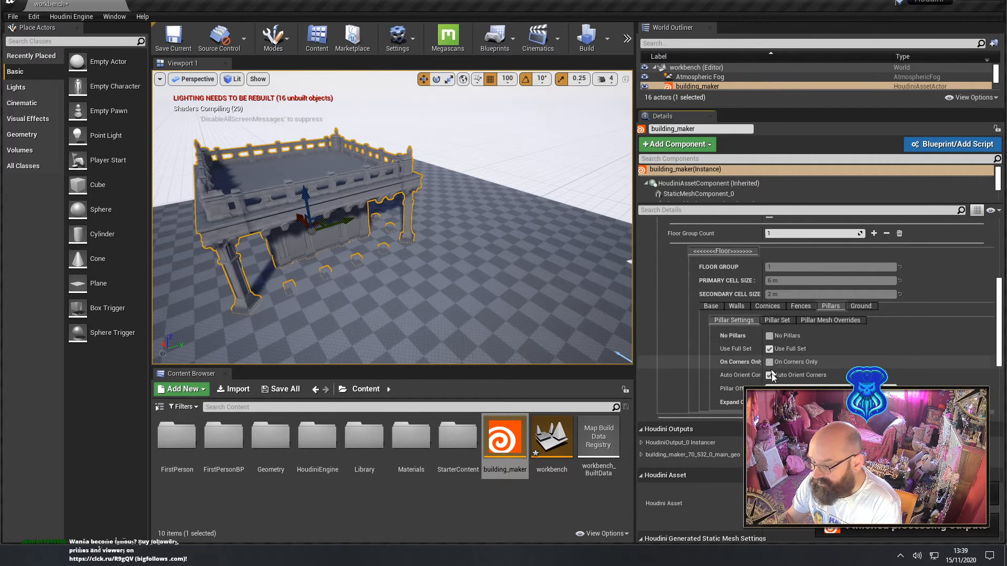
pyautogui.moveTo(511, 314); pyautogui.dragTo(320, 310, button='right')
pyautogui.press('w')
pyautogui.press('d')
pyautogui.press('s')
pyautogui.press('d')
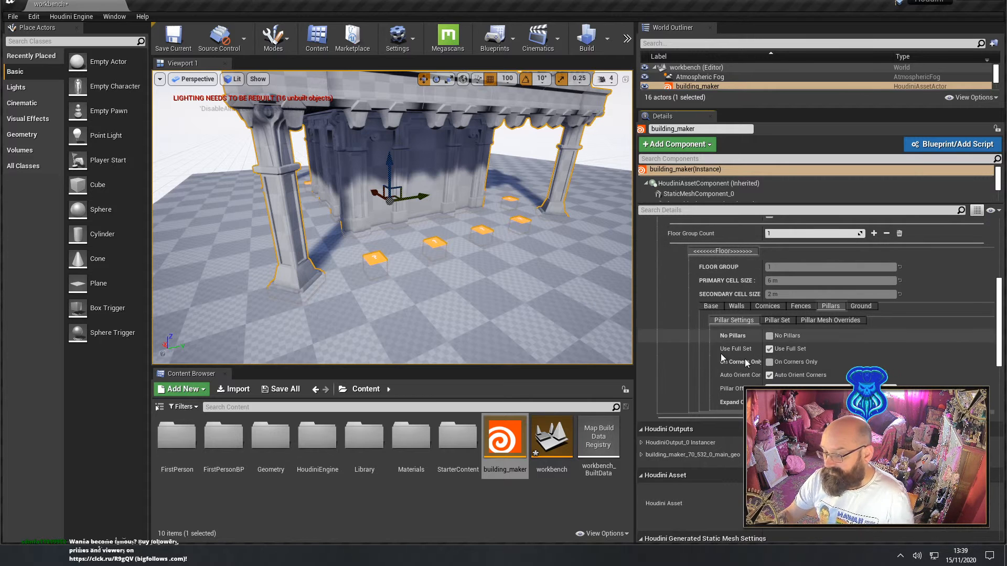
pyautogui.click(769, 363)
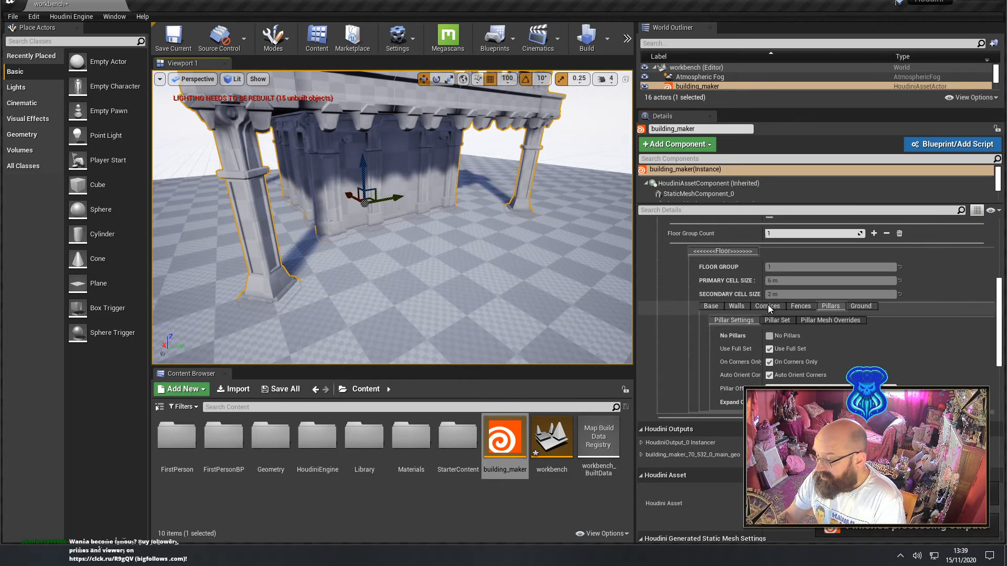
# Try removing the building's walls with the floor group's No Wall option, and turn the option back off
pyautogui.click(767, 306)
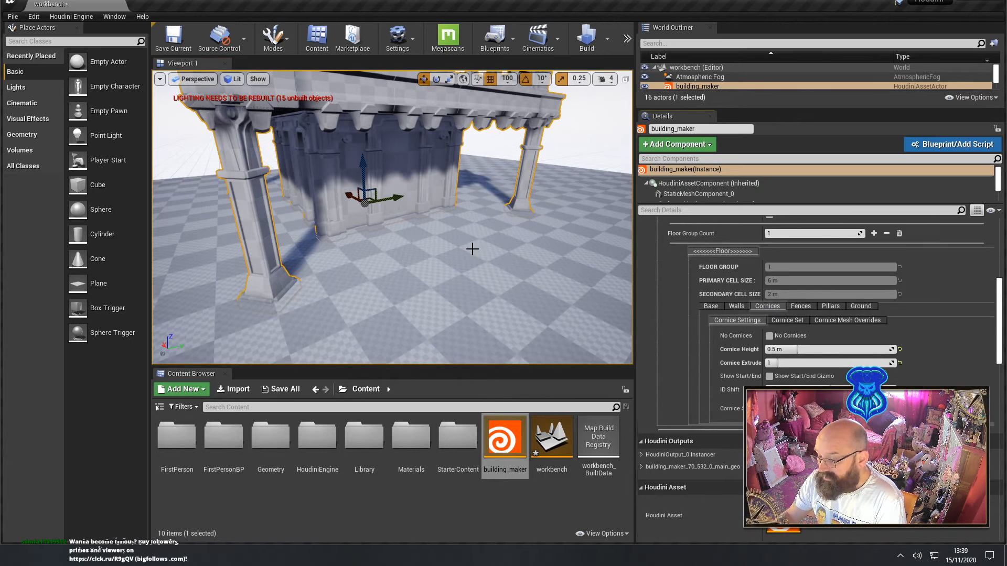
pyautogui.moveTo(446, 236); pyautogui.dragTo(437, 283, button='right')
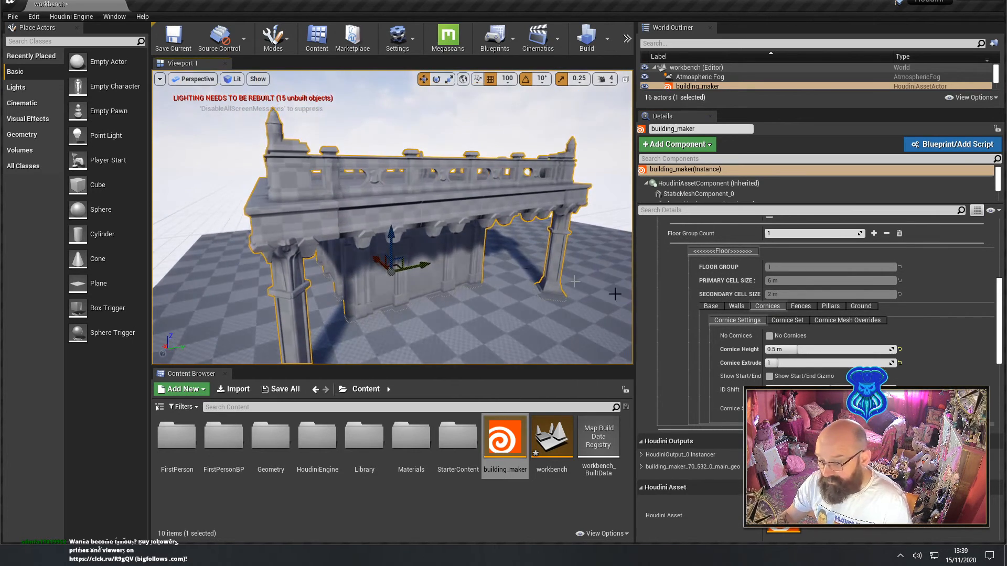
pyautogui.click(735, 307)
pyautogui.moveTo(534, 310); pyautogui.dragTo(506, 286, button='right')
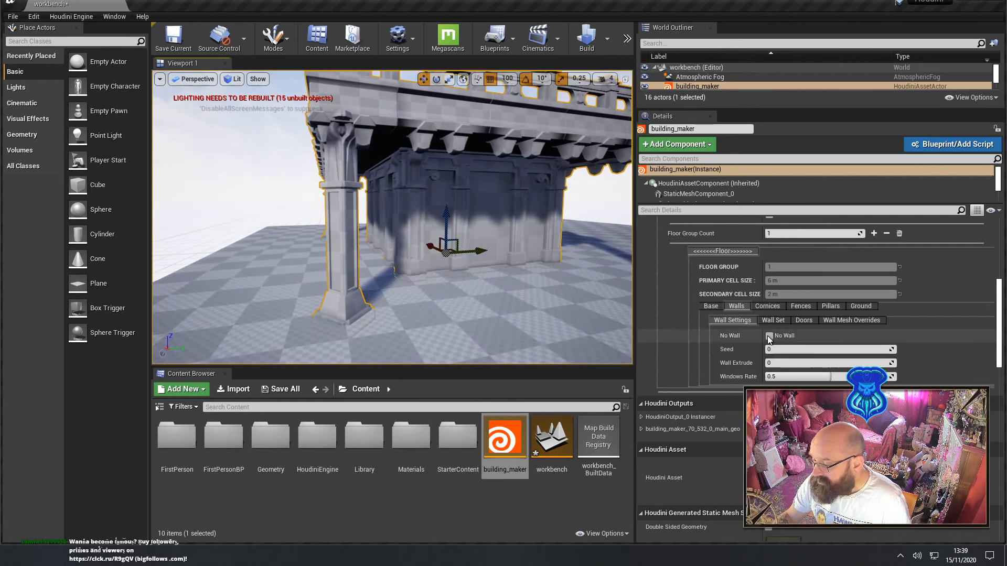
pyautogui.click(770, 335)
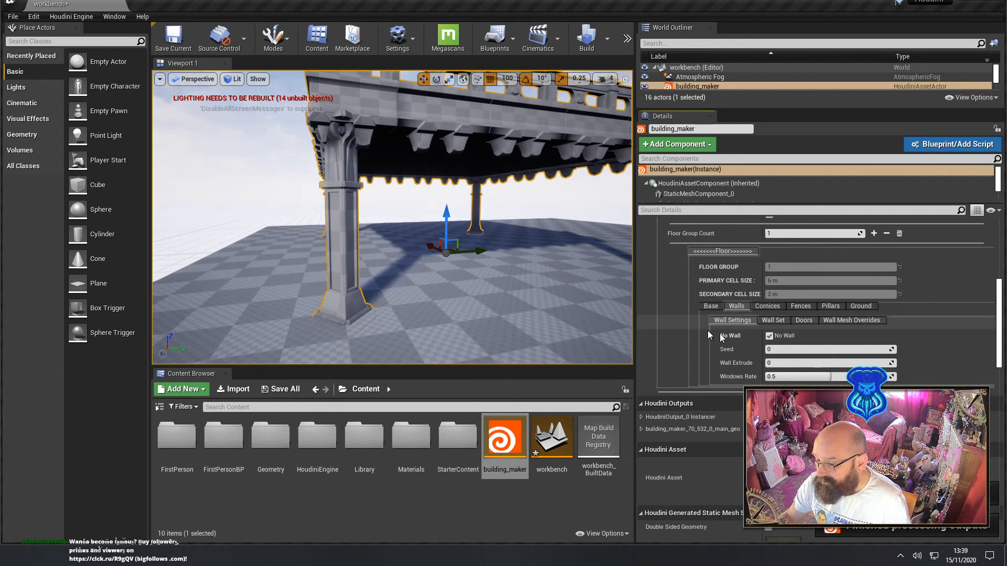
pyautogui.click(769, 336)
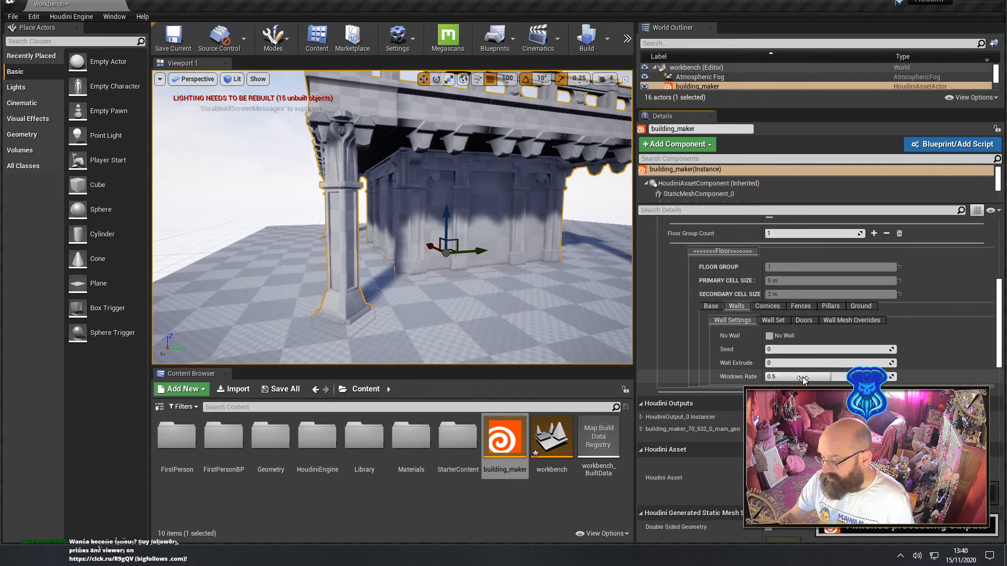
# Try a Windows Rate of 1.0 on the floor group's walls, inspect the facade, and restore the rate to 0.5
pyautogui.click(829, 378)
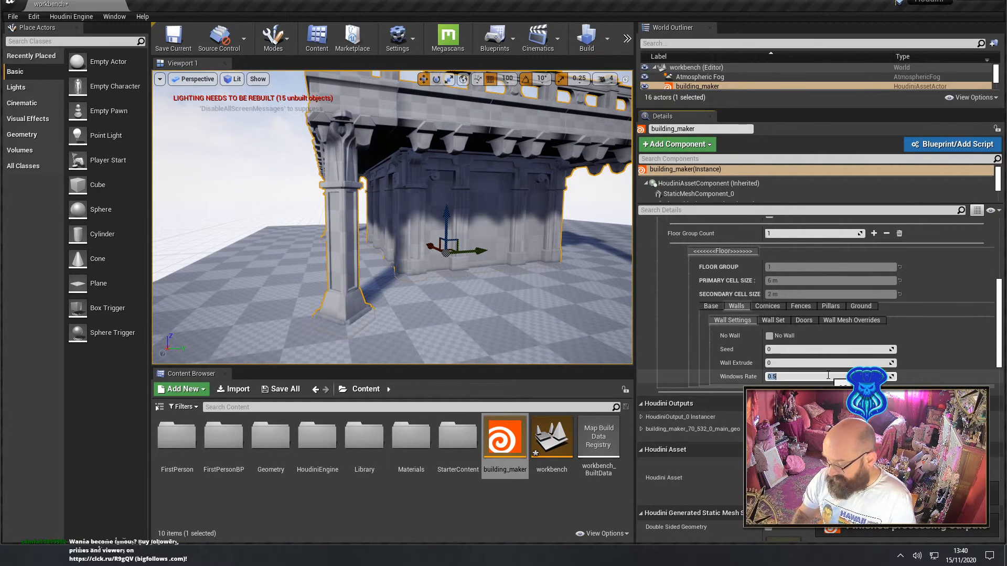
pyautogui.write('1')
pyautogui.press('Return')
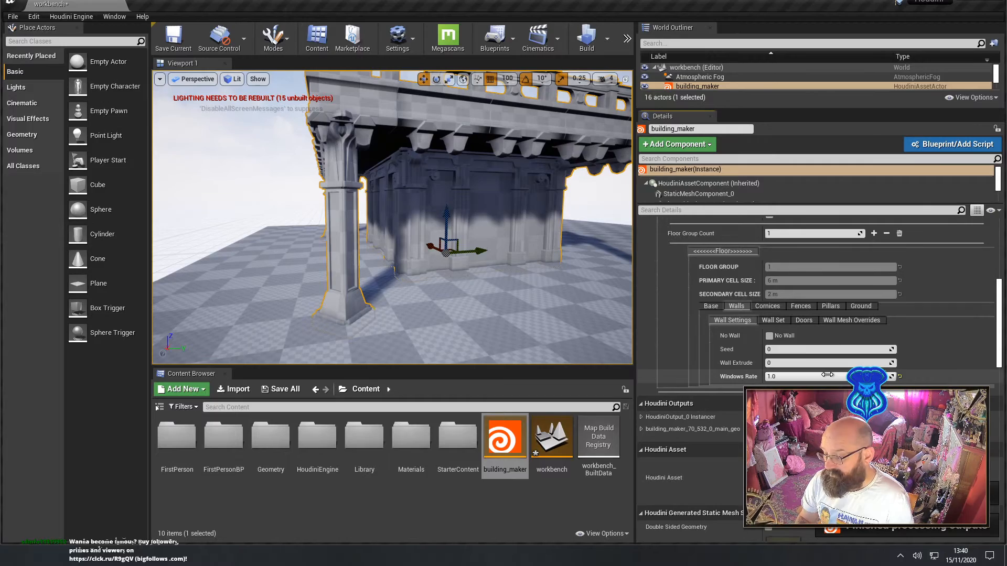
pyautogui.keyDown('alt'); pyautogui.moveTo(371, 252); pyautogui.dragTo(503, 247); pyautogui.keyUp('alt')
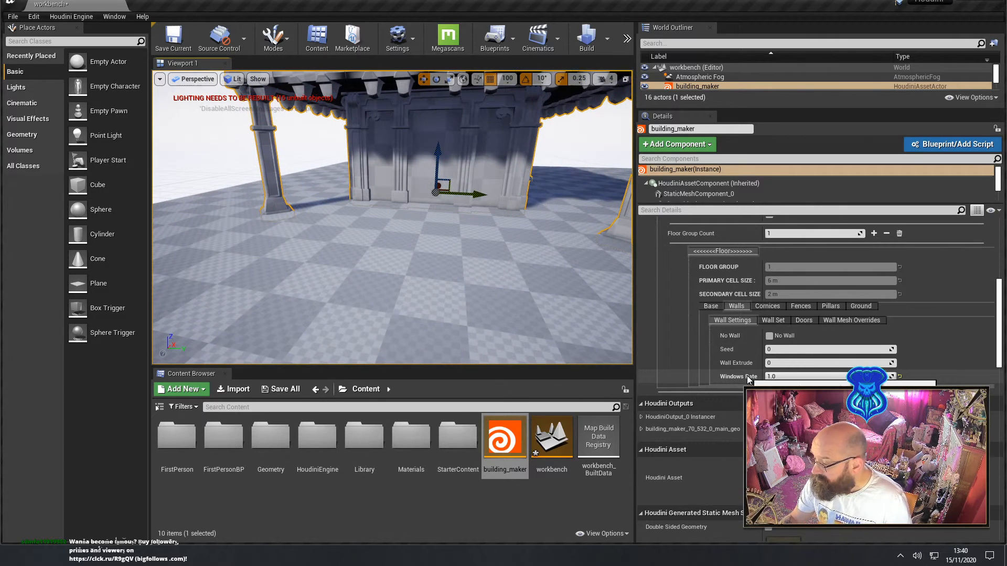
pyautogui.click(804, 376)
pyautogui.press('Return')
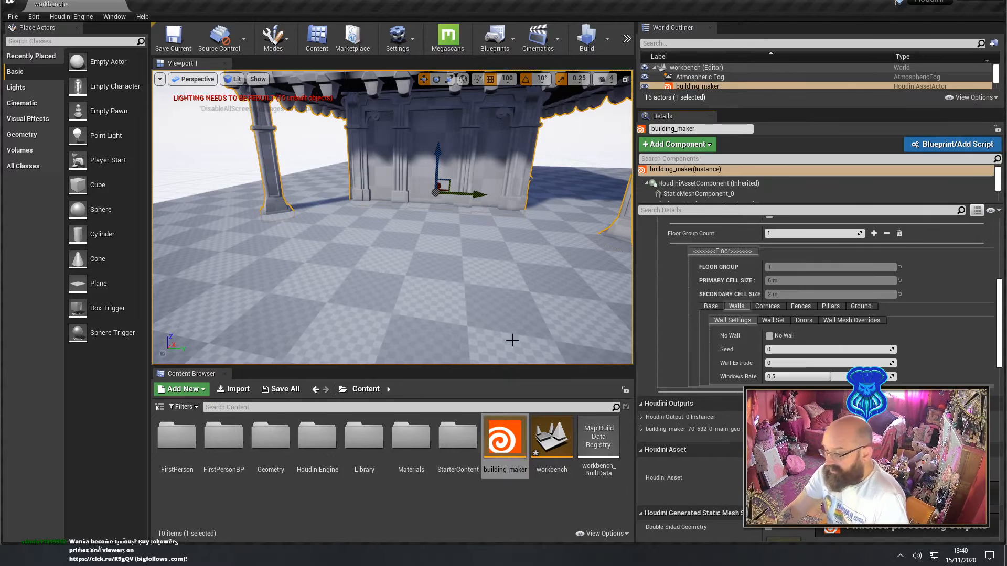
# Inspect the building's walls, corner pillars, cornice and roof fence from close up and from all around
pyautogui.moveTo(512, 340); pyautogui.dragTo(364, 146, button='right')
pyautogui.press('s')
pyautogui.press('w')
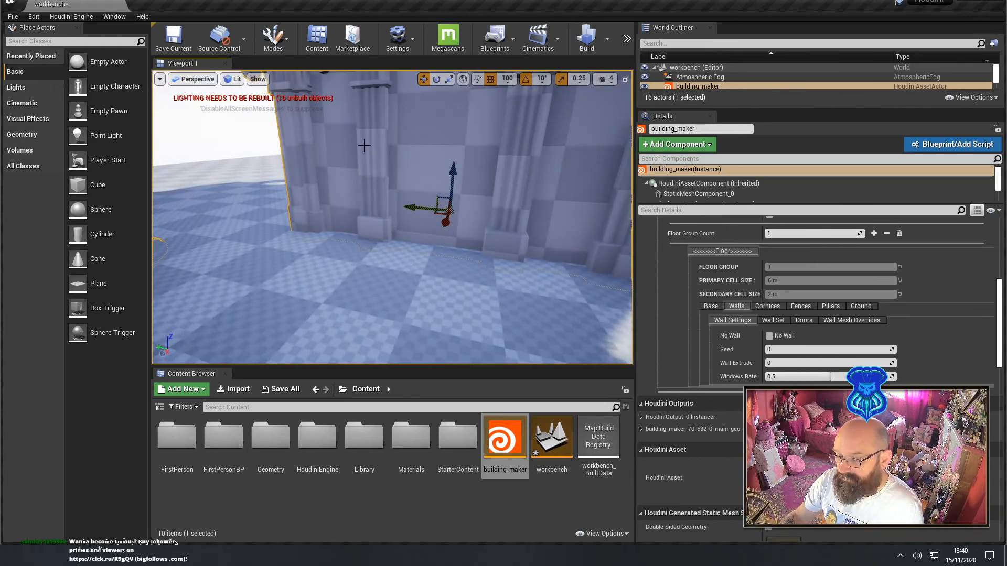
pyautogui.press('s')
pyautogui.moveTo(445, 239); pyautogui.dragTo(294, 245, button='right')
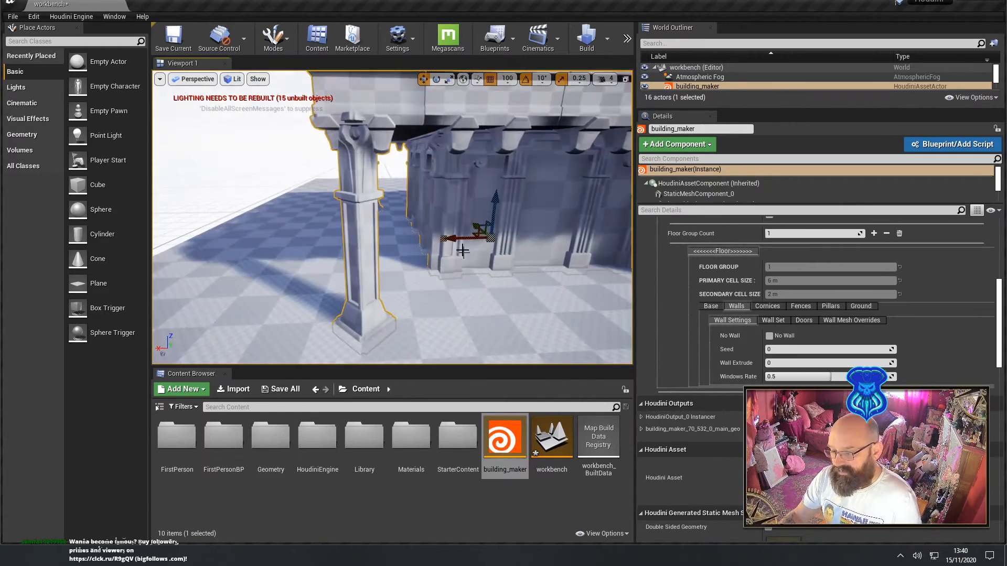
pyautogui.press('s')
pyautogui.moveTo(443, 238)
pyautogui.mouseDown(button='right')
pyautogui.moveTo(464, 236)
pyautogui.moveTo(451, 236)
pyautogui.mouseUp(button='right')
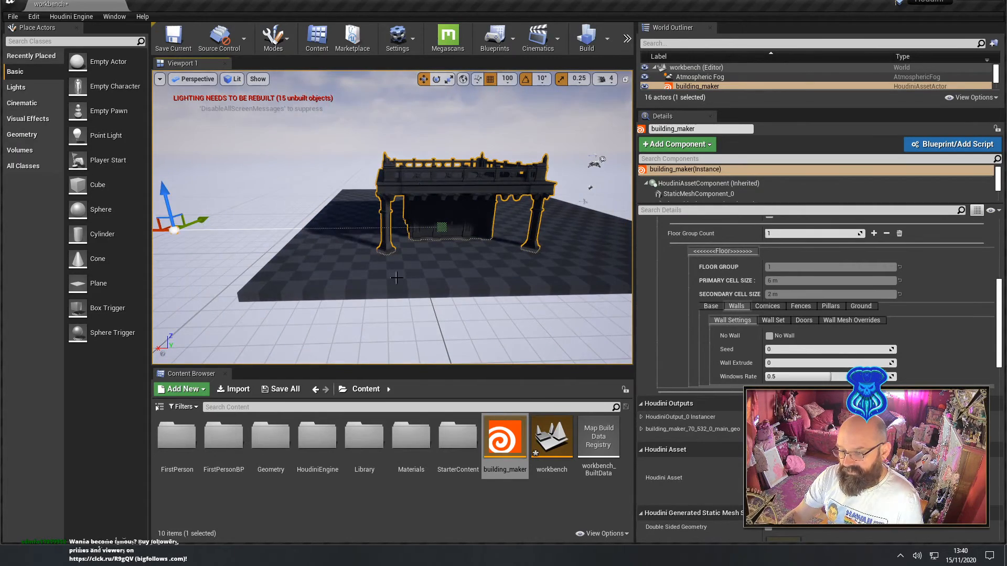
pyautogui.press('w')
pyautogui.moveTo(381, 275)
pyautogui.mouseDown(button='right')
pyautogui.moveTo(362, 274)
pyautogui.moveTo(393, 264)
pyautogui.moveTo(404, 230)
pyautogui.moveTo(385, 236)
pyautogui.moveTo(393, 231)
pyautogui.moveTo(372, 221)
pyautogui.moveTo(388, 225)
pyautogui.moveTo(236, 226)
pyautogui.moveTo(389, 271)
pyautogui.mouseUp(button='right')
pyautogui.press('w')
pyautogui.press('s')
pyautogui.press('d')
pyautogui.press('d')
pyautogui.press('w')
pyautogui.press('a')
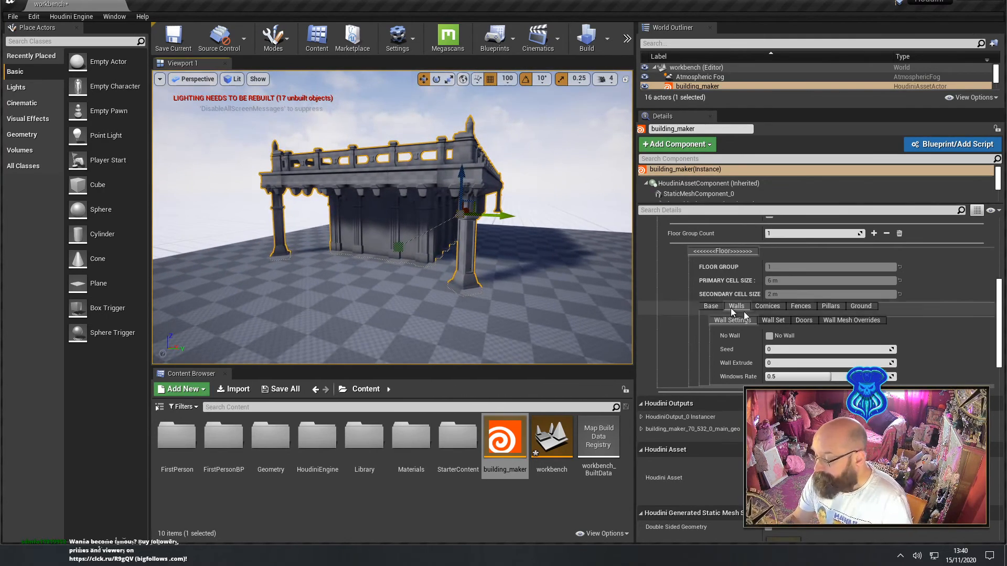
# Review the available wall sets and wall variants, keeping Set01_6_x_4 and VAR01_Stones
pyautogui.click(780, 320)
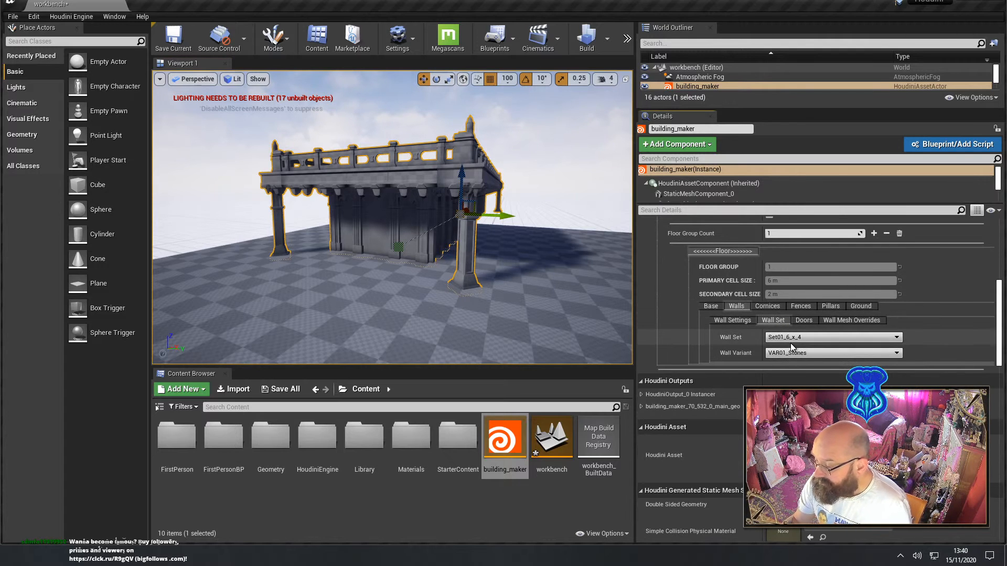
pyautogui.click(794, 338)
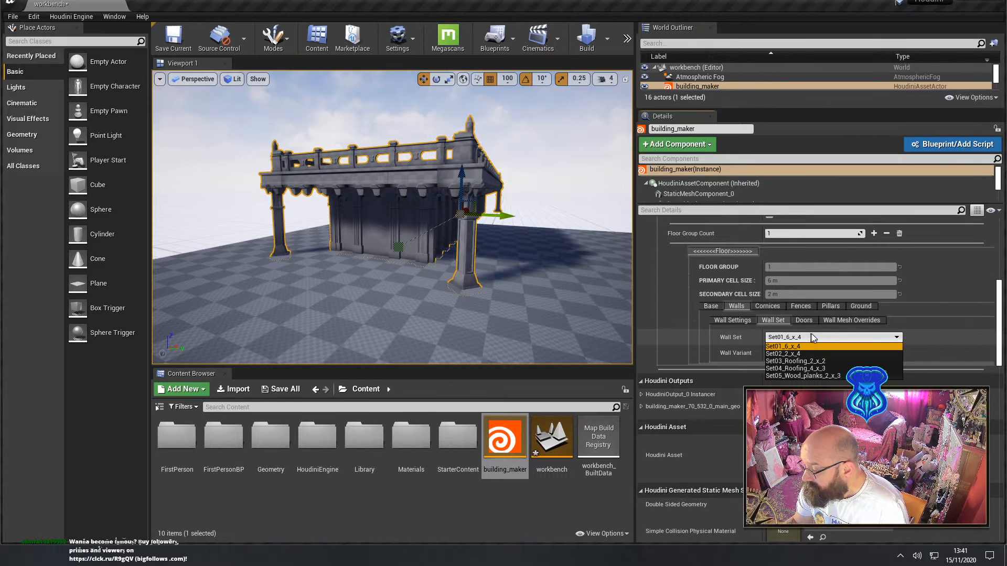
pyautogui.click(812, 346)
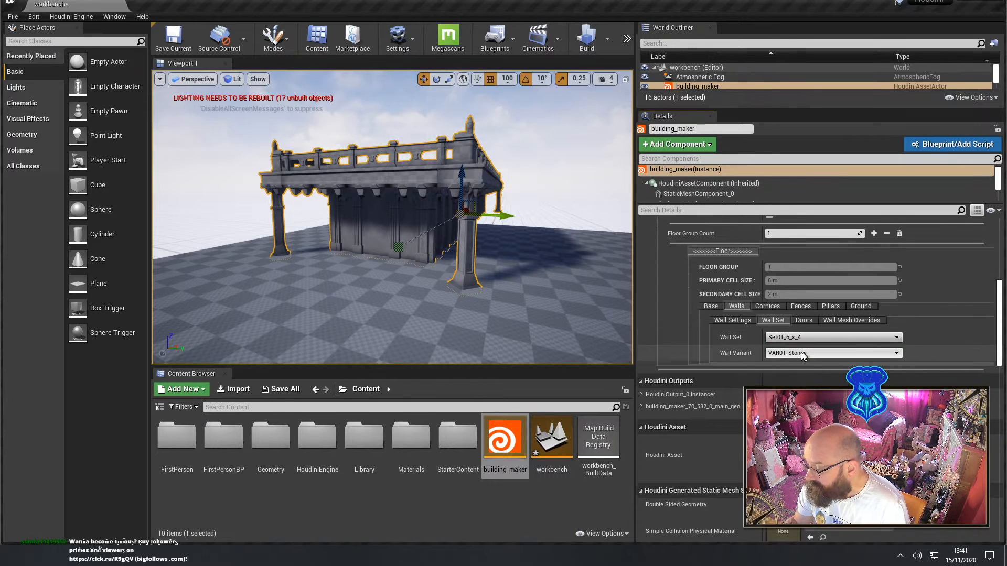
pyautogui.click(798, 354)
pyautogui.click(815, 350)
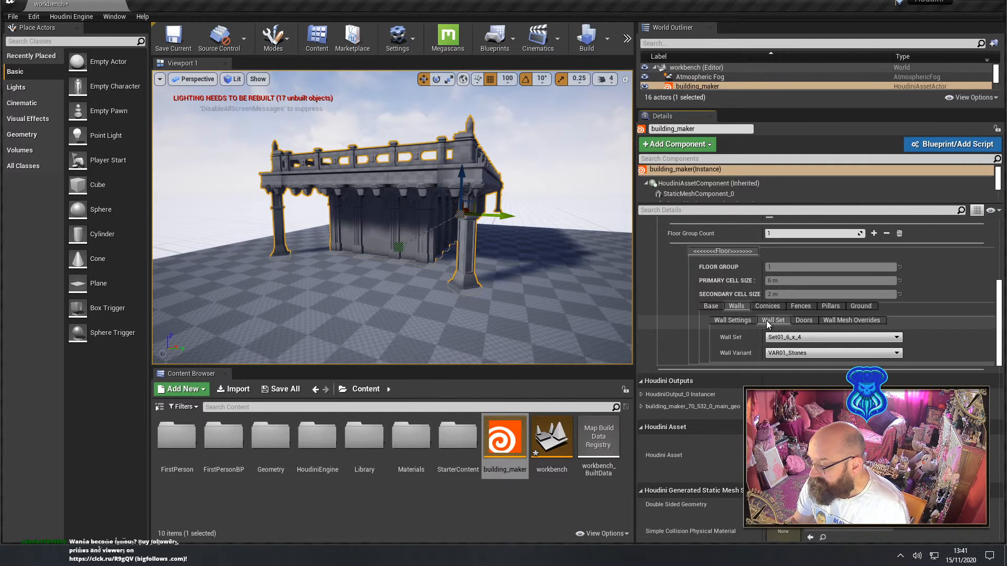
# Set the Doors Count of the floor group's walls to 1
pyautogui.click(805, 319)
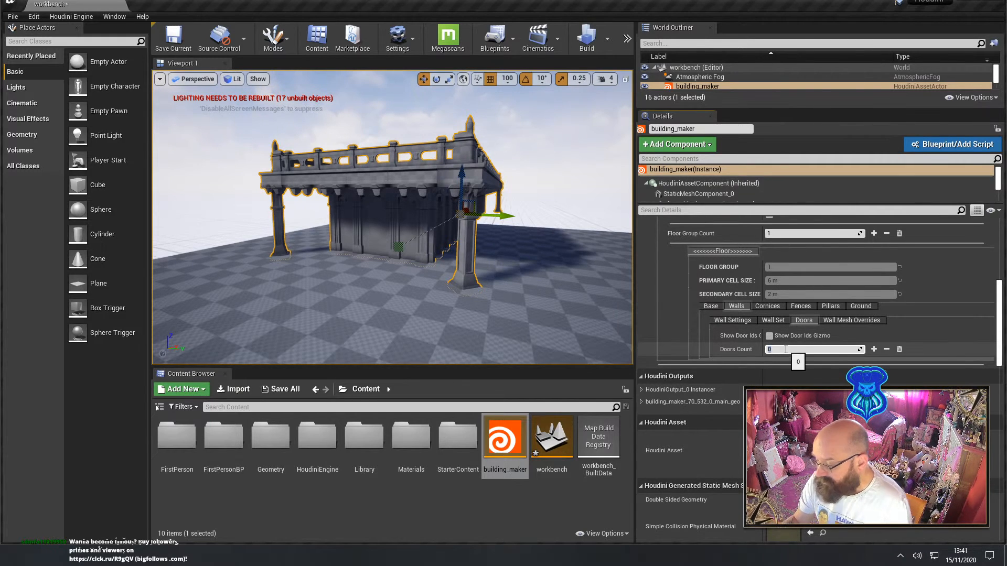
pyautogui.write('1')
pyautogui.press('Return')
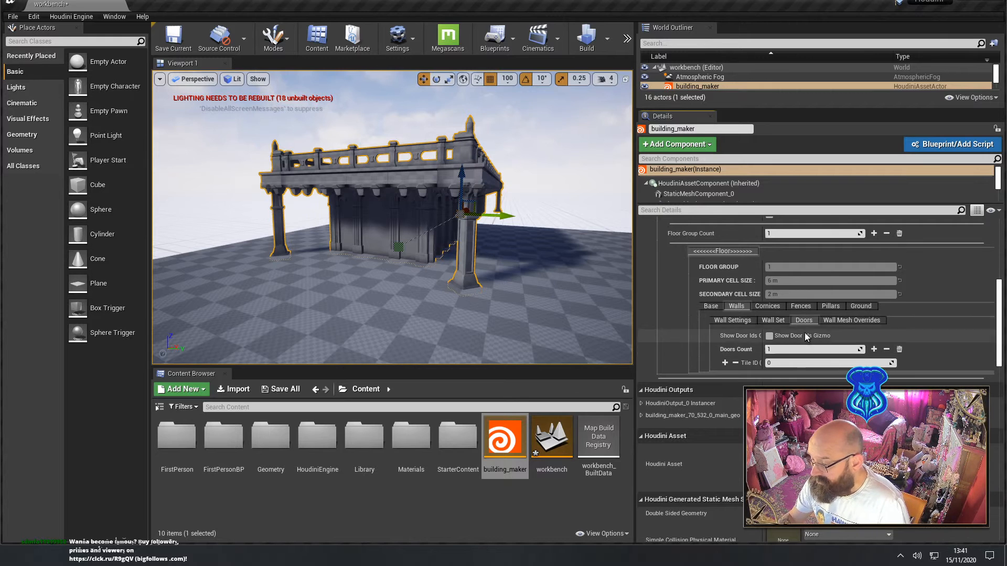
# Examine the wall mesh overrides, the Extensions parameters and the Curve input settings, and return to the Floors parameters
pyautogui.click(839, 322)
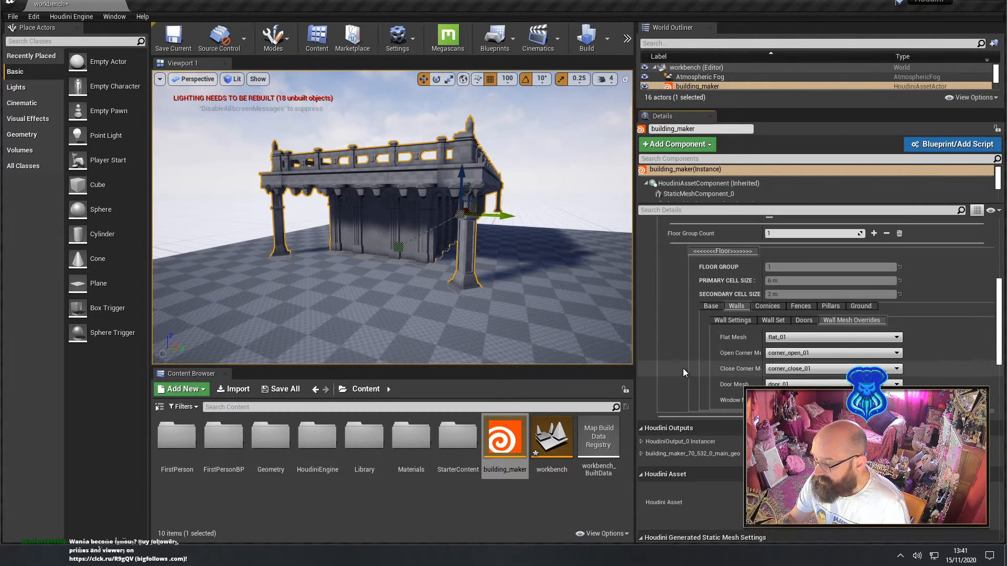
pyautogui.scroll(3, 683, 367)
pyautogui.scroll(2, 689, 369)
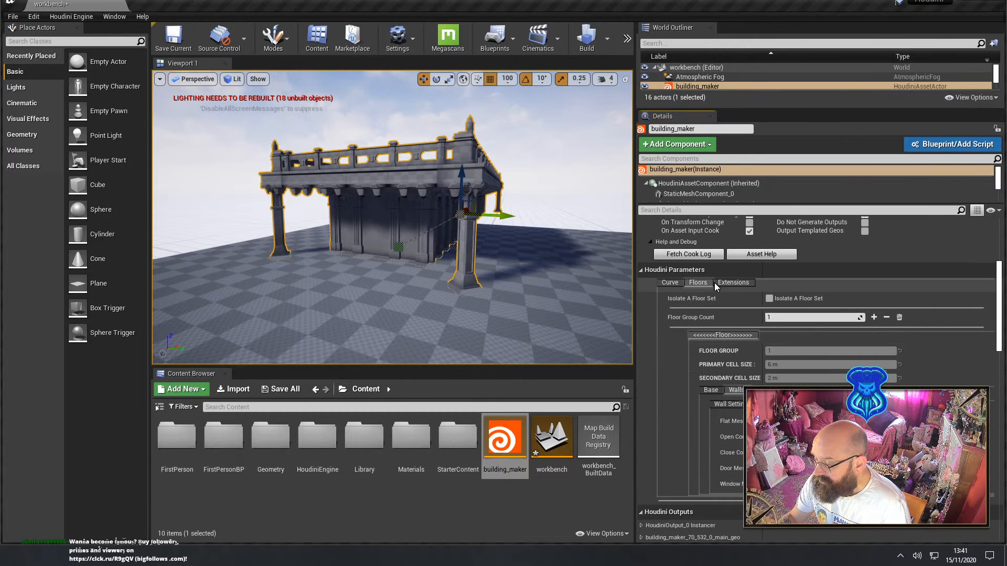
pyautogui.click(729, 284)
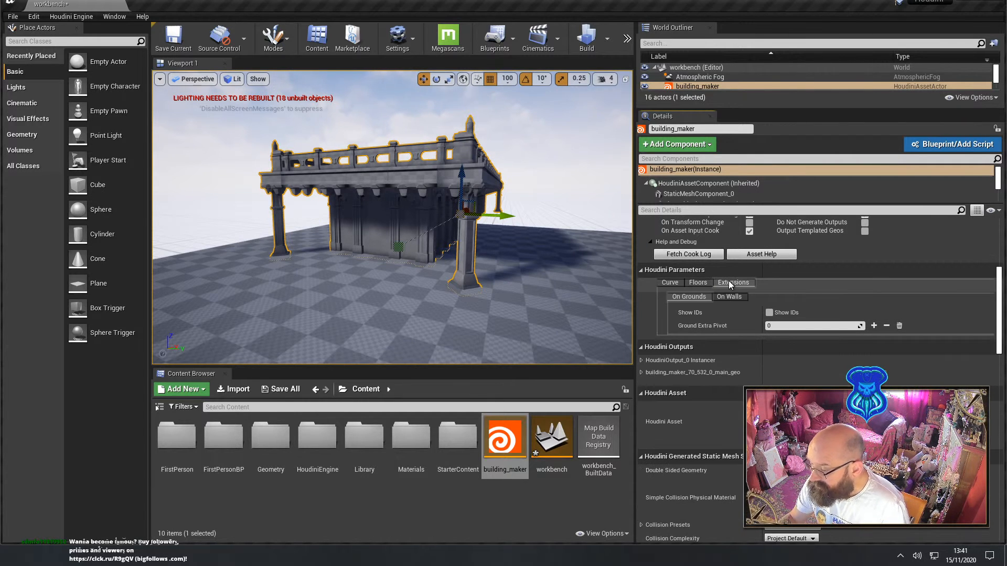
pyautogui.click(729, 297)
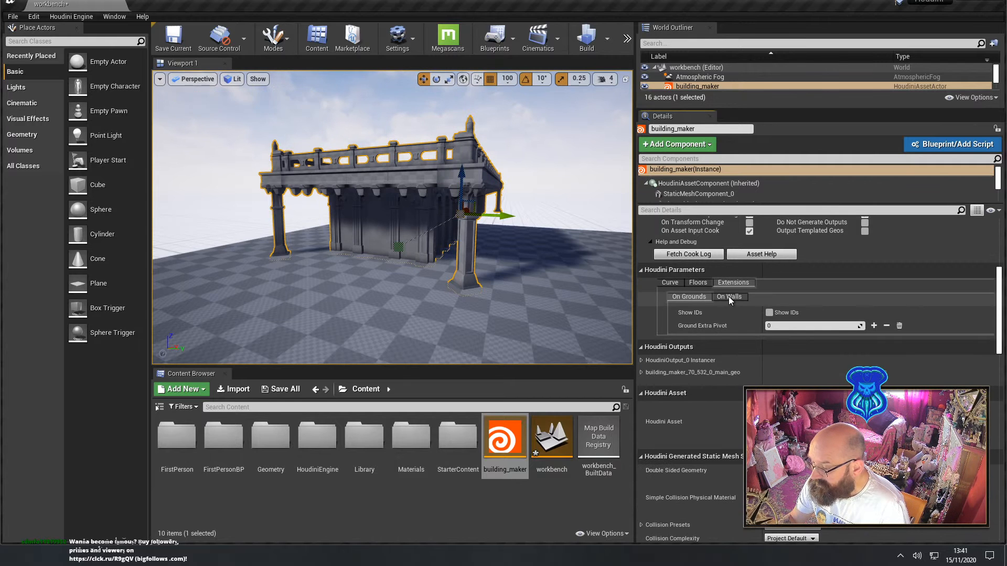
pyautogui.click(669, 283)
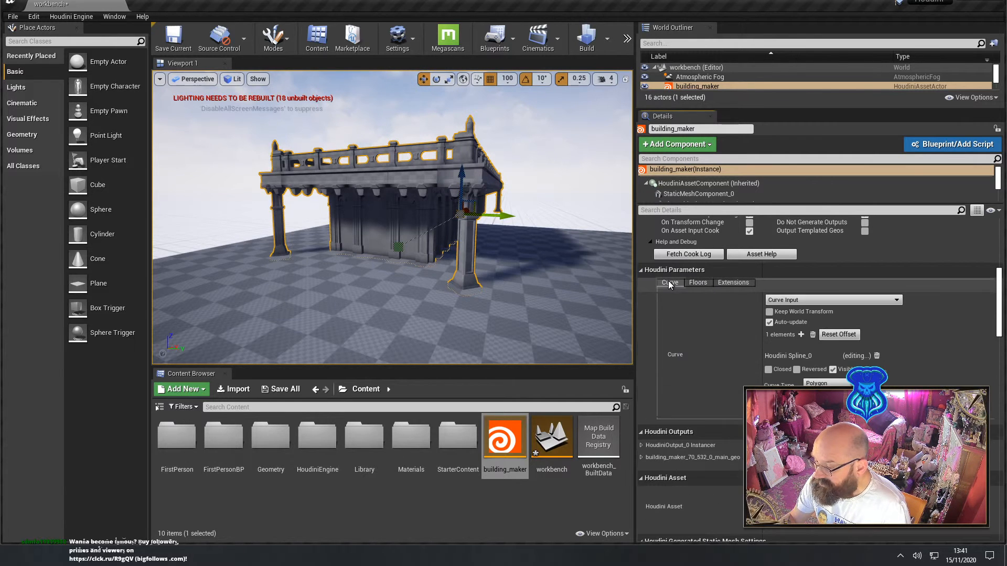
pyautogui.click(698, 283)
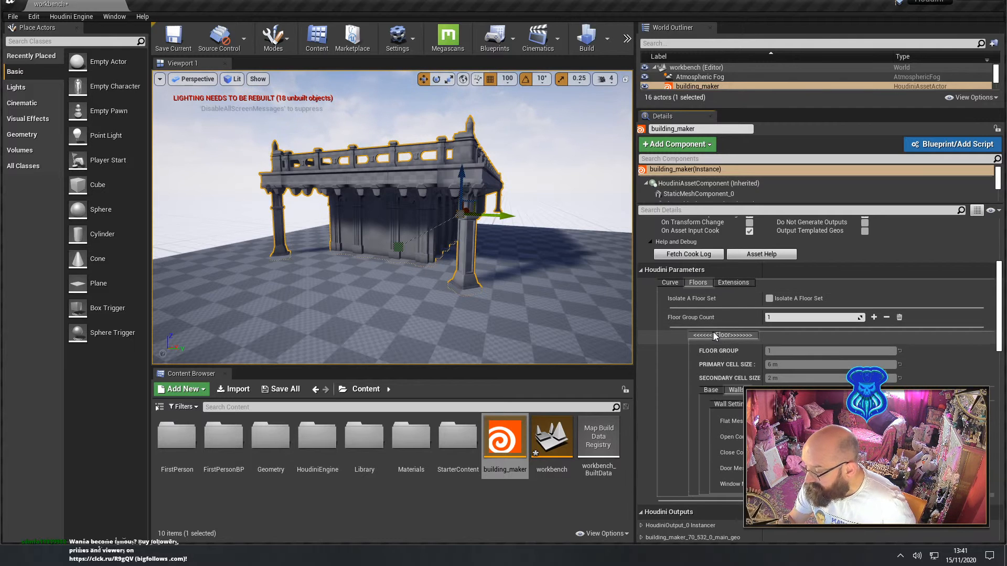
# Set the Floor Group Count to 3 and inspect the added upper storeys above the fenced cornice
pyautogui.scroll(2, 713, 332)
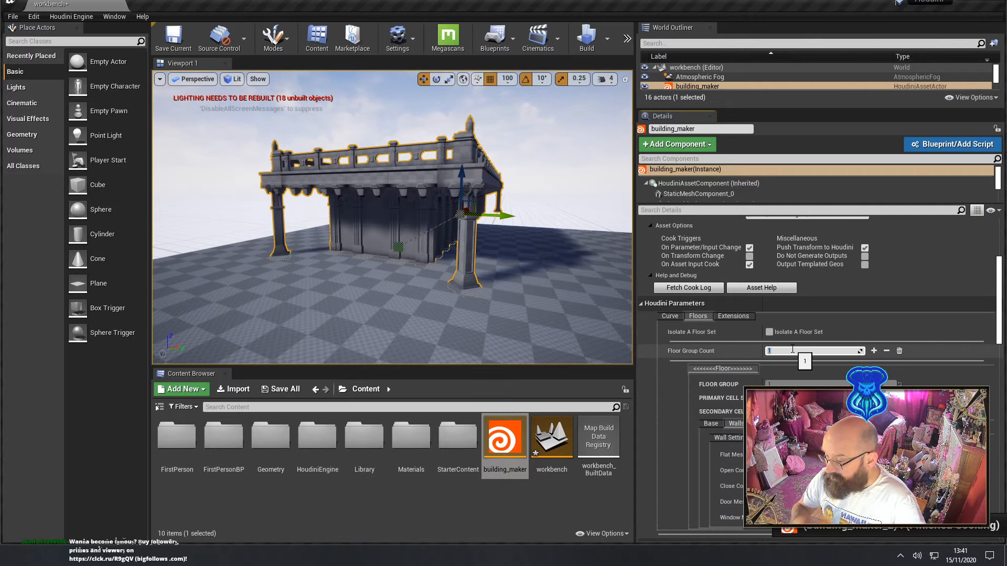
pyautogui.write('3')
pyautogui.press('Return')
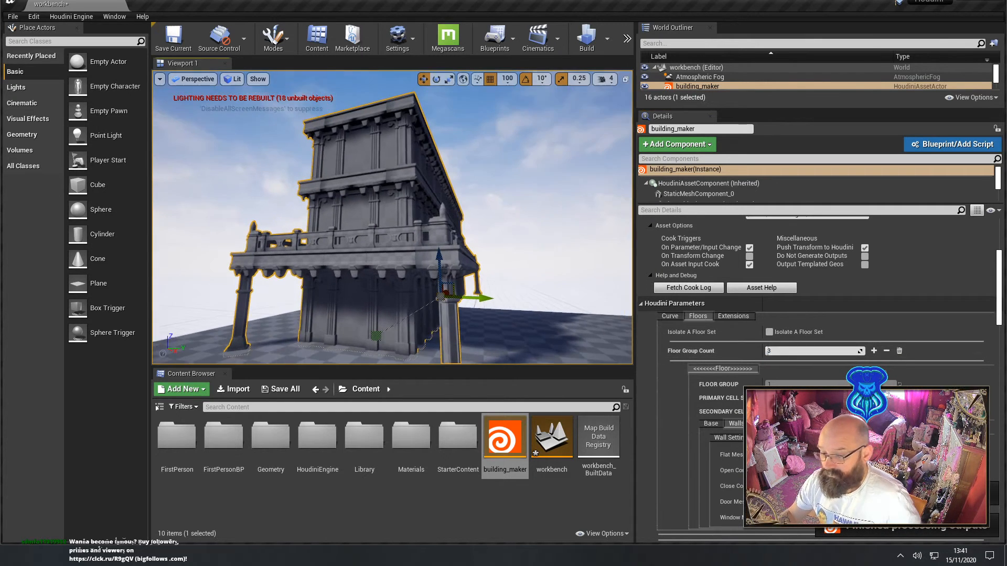
pyautogui.moveTo(392, 217); pyautogui.dragTo(383, 230, button='right')
pyautogui.keyDown('alt'); pyautogui.moveTo(392, 217); pyautogui.dragTo(367, 270); pyautogui.keyUp('alt')
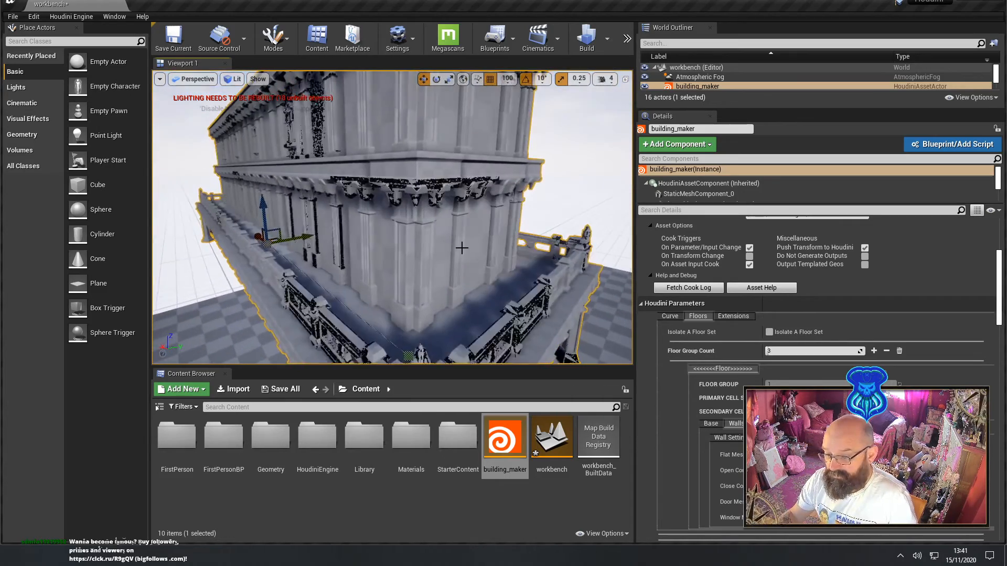
pyautogui.moveTo(435, 292); pyautogui.dragTo(367, 287, button='right')
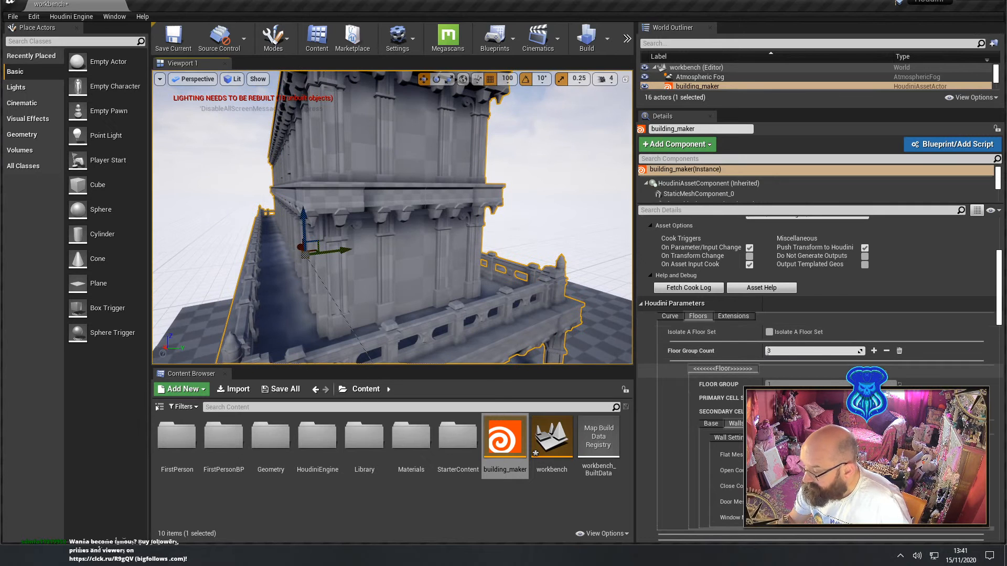
# Bake the three-storey Houdini building into native actors and move the baked copy beside the original
pyautogui.scroll(-3, 690, 416)
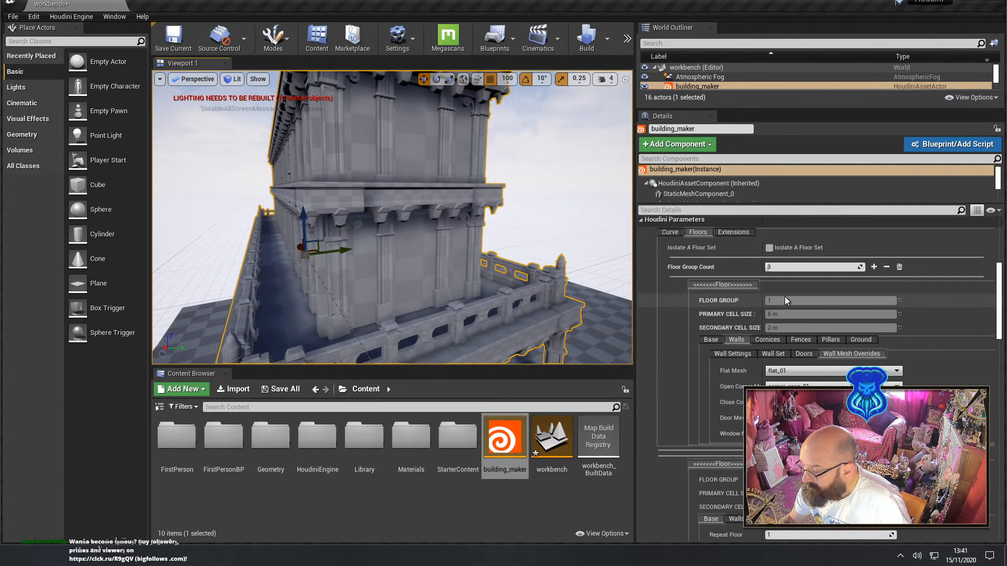
pyautogui.scroll(2, 759, 305)
pyautogui.scroll(6, 753, 310)
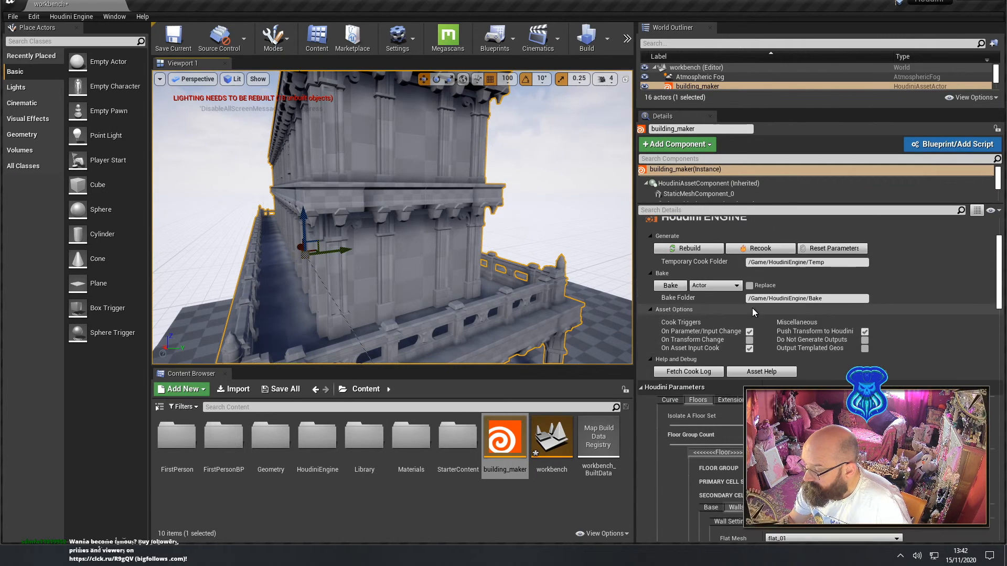
pyautogui.moveTo(392, 218); pyautogui.dragTo(314, 218, button='right')
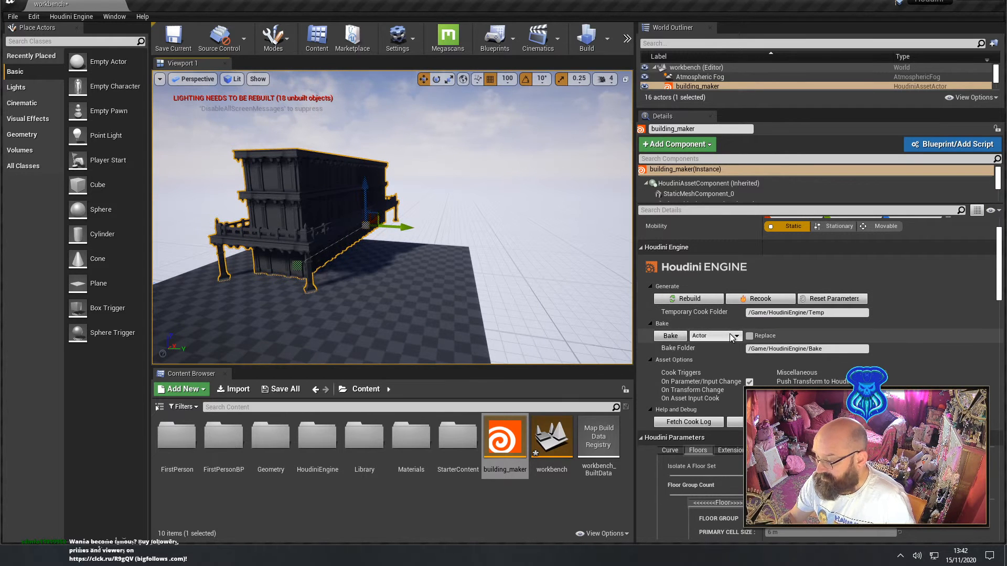
pyautogui.click(670, 337)
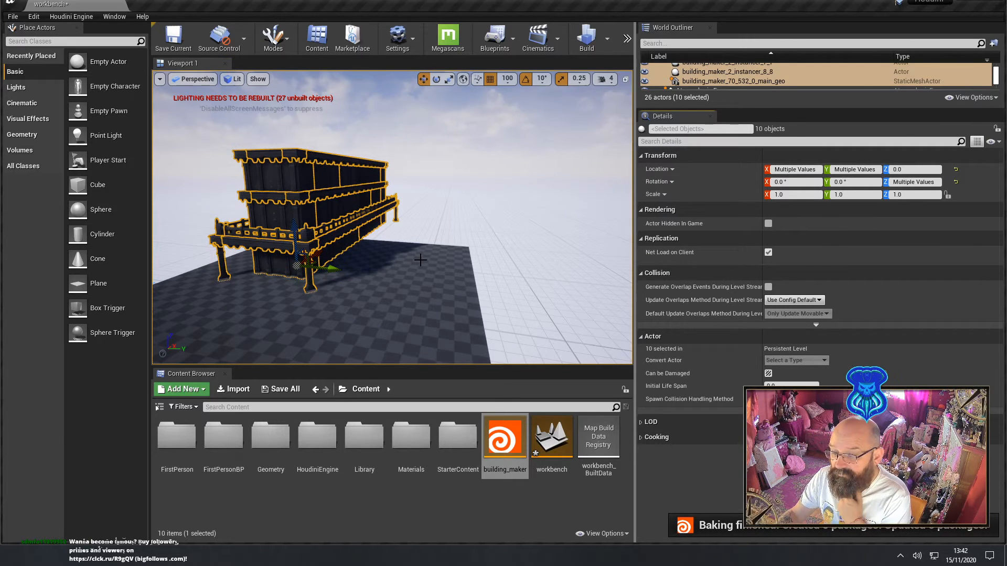
pyautogui.moveTo(330, 269); pyautogui.dragTo(476, 297)
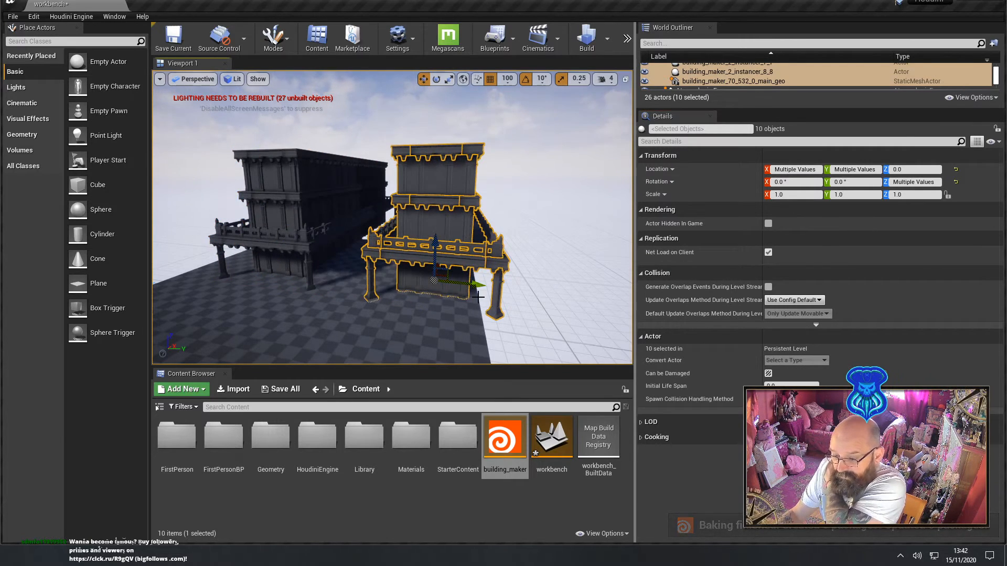
pyautogui.click(441, 224)
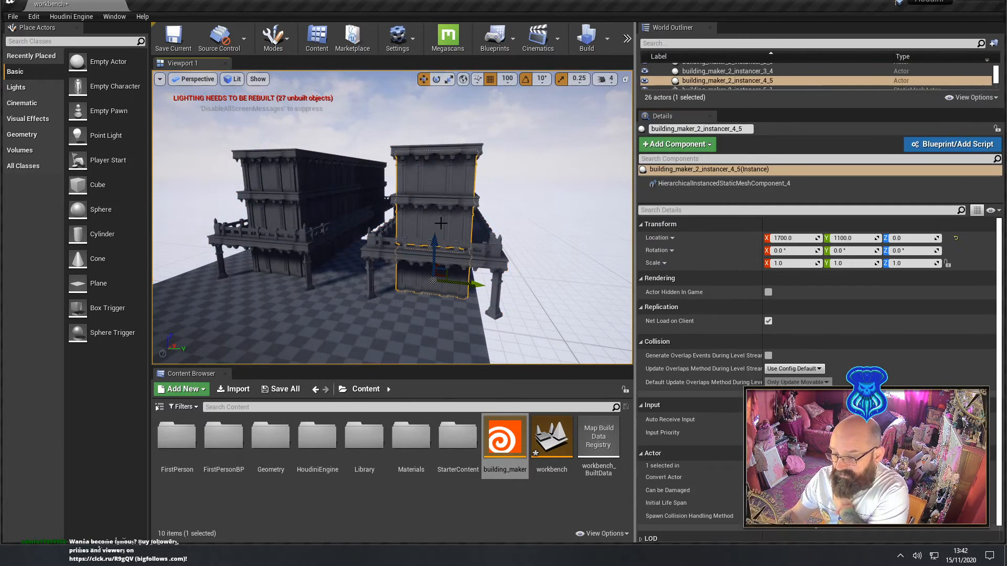
# Select a corner instancer and a long-edge instancer of the baked building and examine the pieces and details of each actor
pyautogui.moveTo(396, 226); pyautogui.dragTo(391, 248, button='right')
pyautogui.click(373, 280)
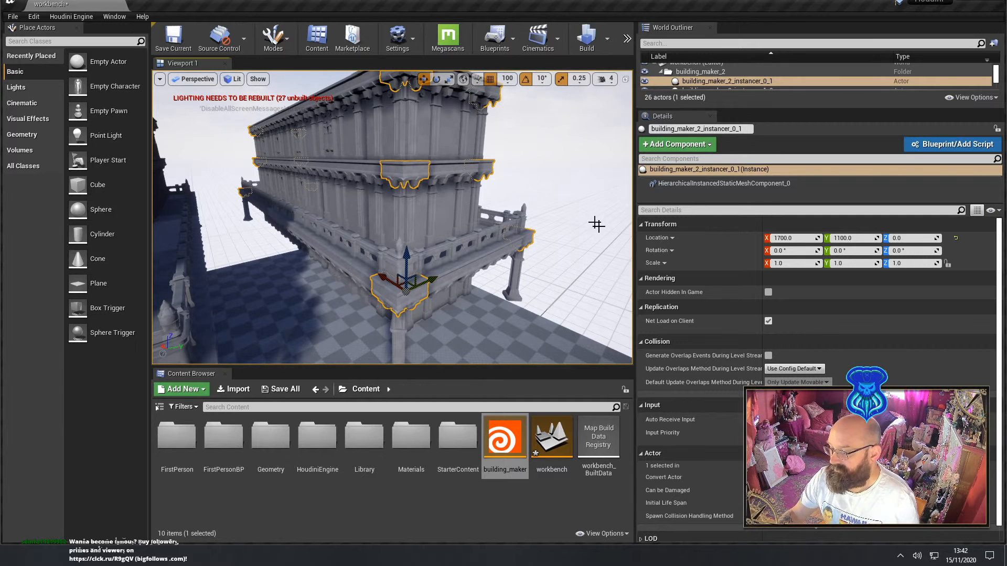
pyautogui.scroll(-1, 773, 307)
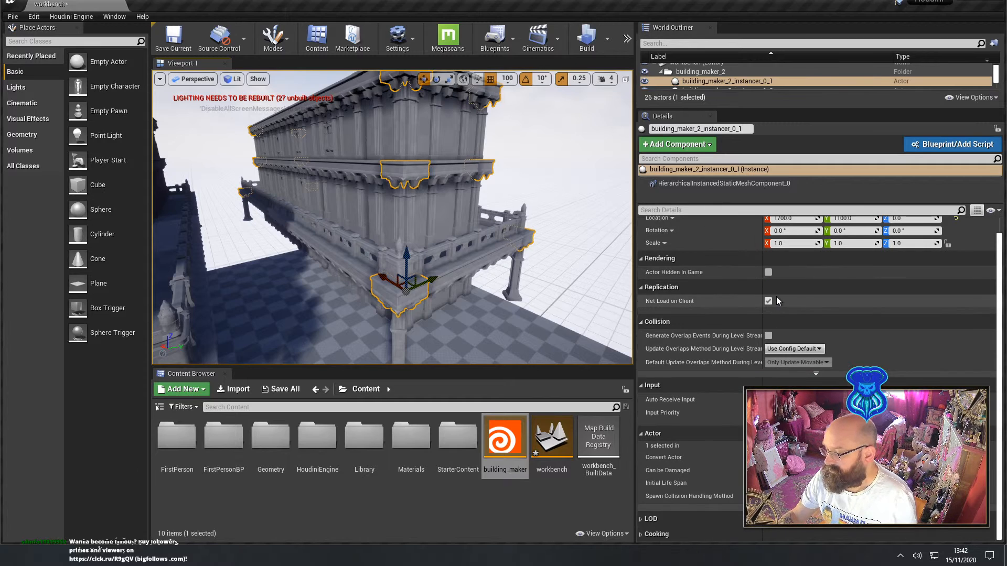
pyautogui.scroll(1, 777, 301)
pyautogui.moveTo(551, 174)
pyautogui.mouseDown(button='right')
pyautogui.moveTo(340, 179)
pyautogui.moveTo(546, 182)
pyautogui.mouseUp(button='right')
pyautogui.press('d')
pyautogui.click(489, 235)
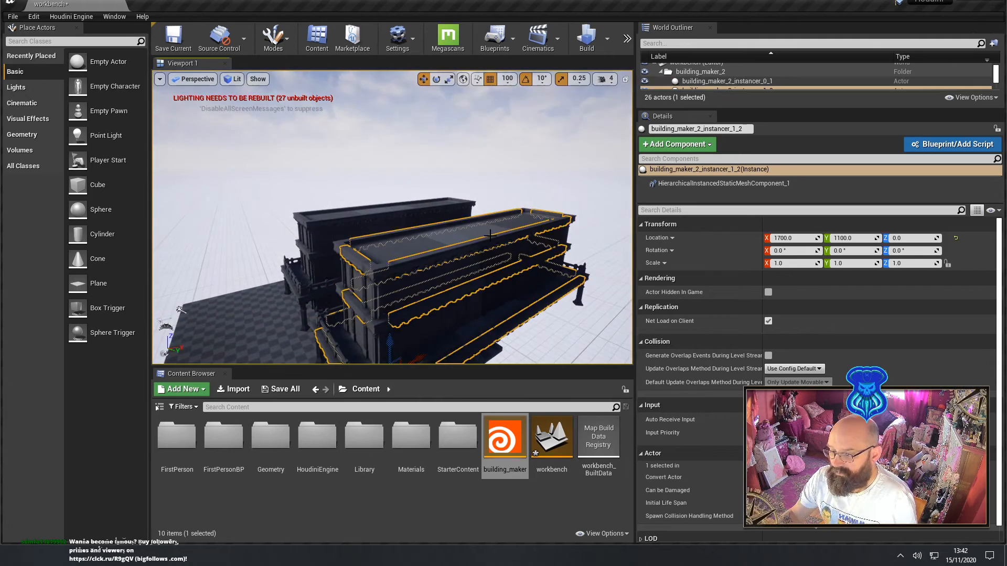
pyautogui.press('a')
pyautogui.moveTo(490, 235); pyautogui.dragTo(606, 234, button='right')
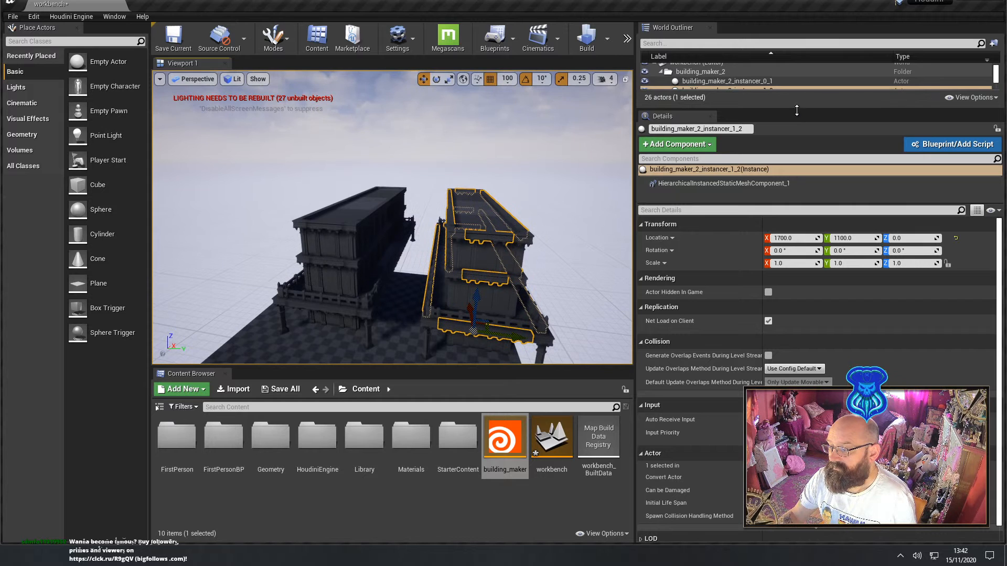
# Enlarge the list of scene actors, select building_maker_2_instancer_6_6, and examine its instances on the baked building from above
pyautogui.moveTo(797, 110); pyautogui.dragTo(784, 232)
pyautogui.click(734, 137)
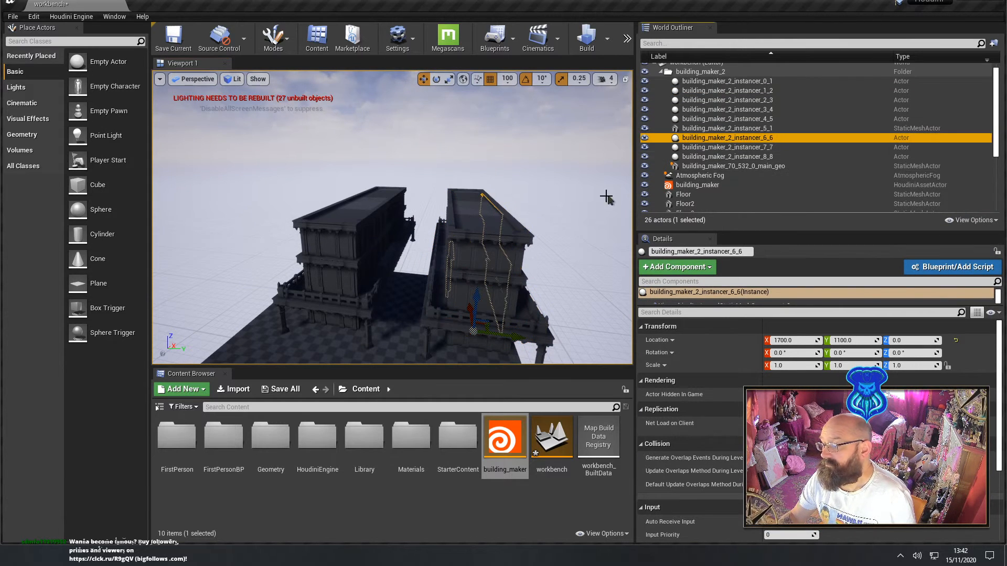
pyautogui.press('d')
pyautogui.moveTo(393, 217); pyautogui.dragTo(152, 205, button='right')
pyautogui.press('w')
pyautogui.press('w')
pyautogui.press('d')
pyautogui.press('d')
pyautogui.press('e')
pyautogui.press('d')
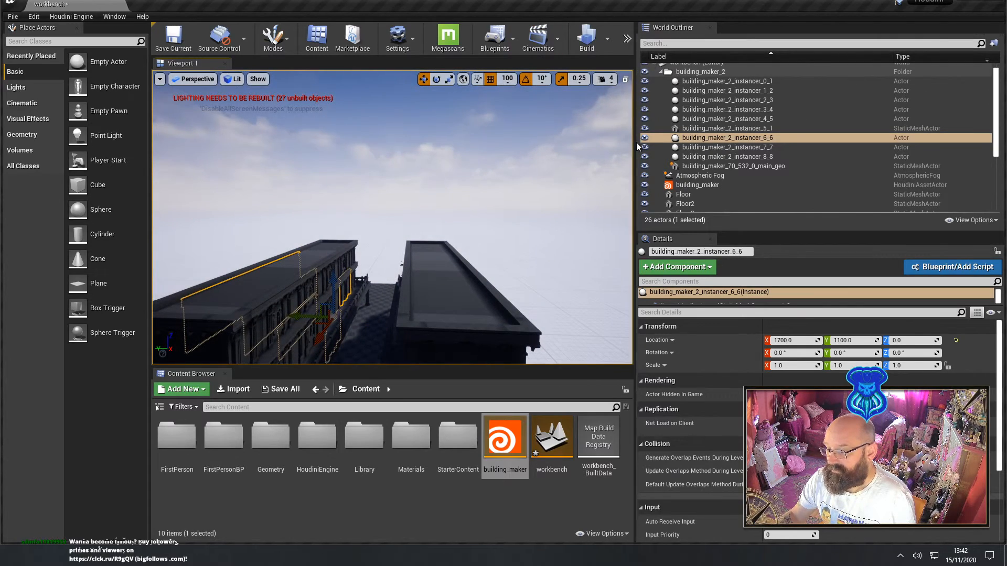
# Widen the viewport, play the level to inspect both buildings on foot along their walls and columns, and end the play session
pyautogui.moveTo(642, 141); pyautogui.dragTo(857, 156)
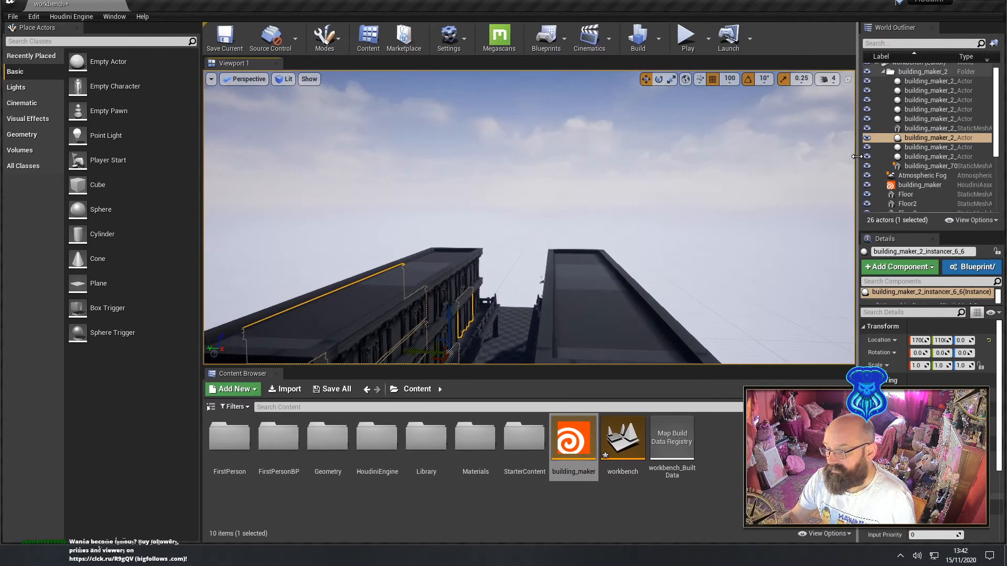
pyautogui.click(696, 42)
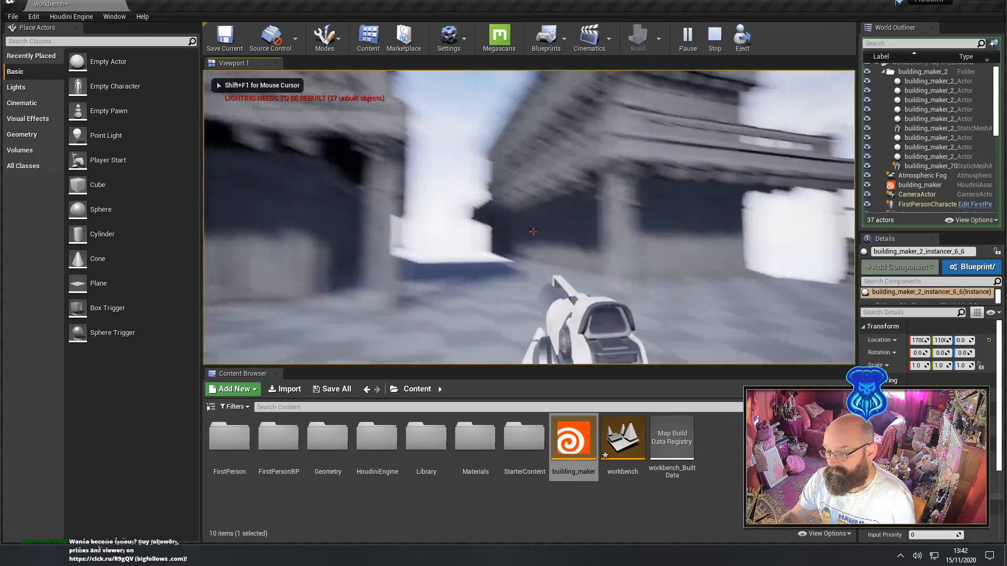
pyautogui.press('w')
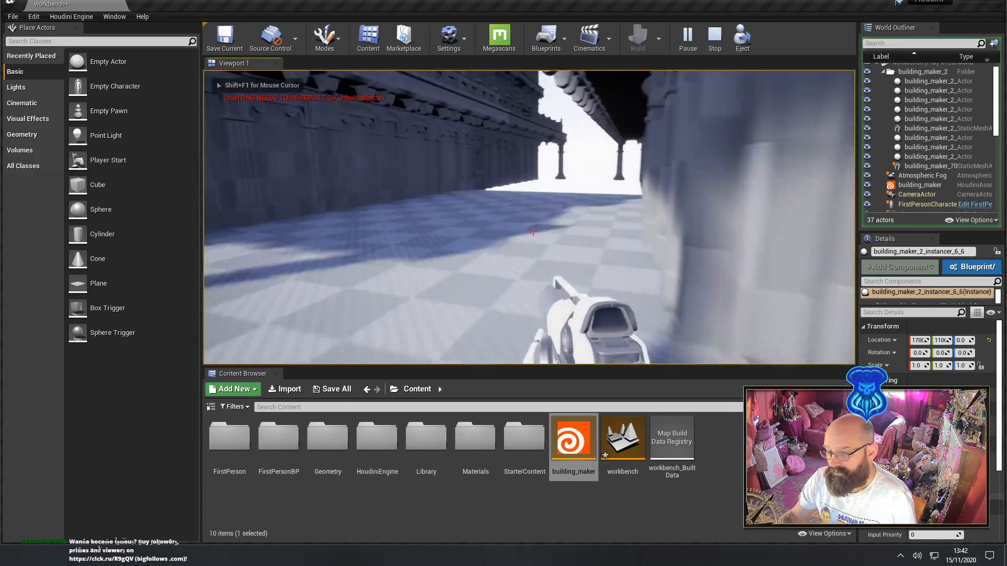
pyautogui.press('w')
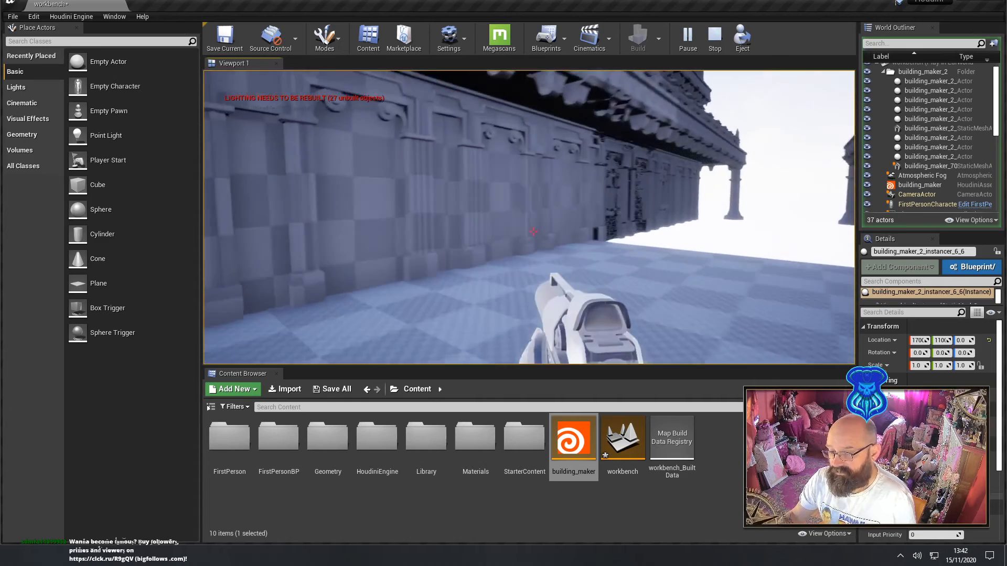
pyautogui.press('w')
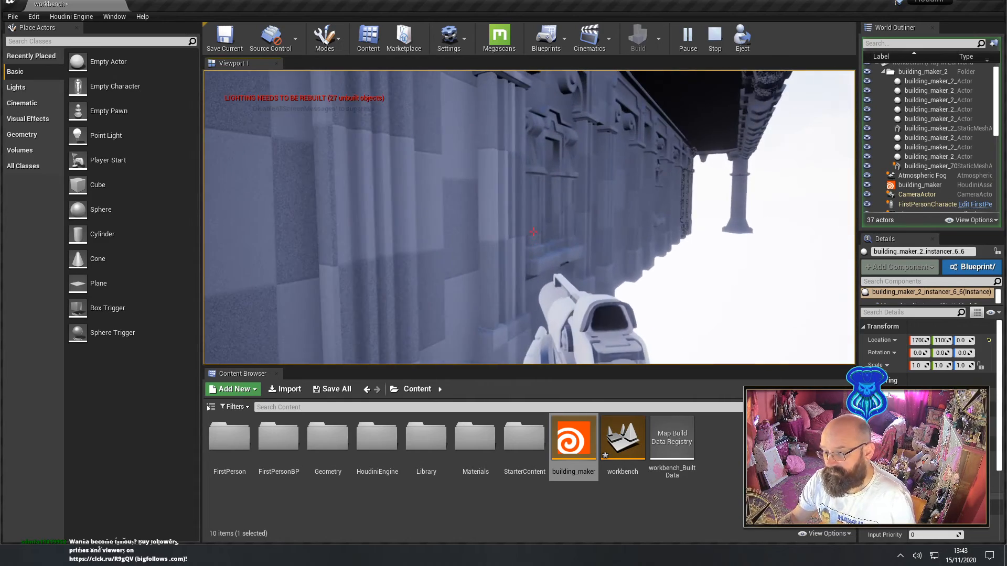
pyautogui.press('w')
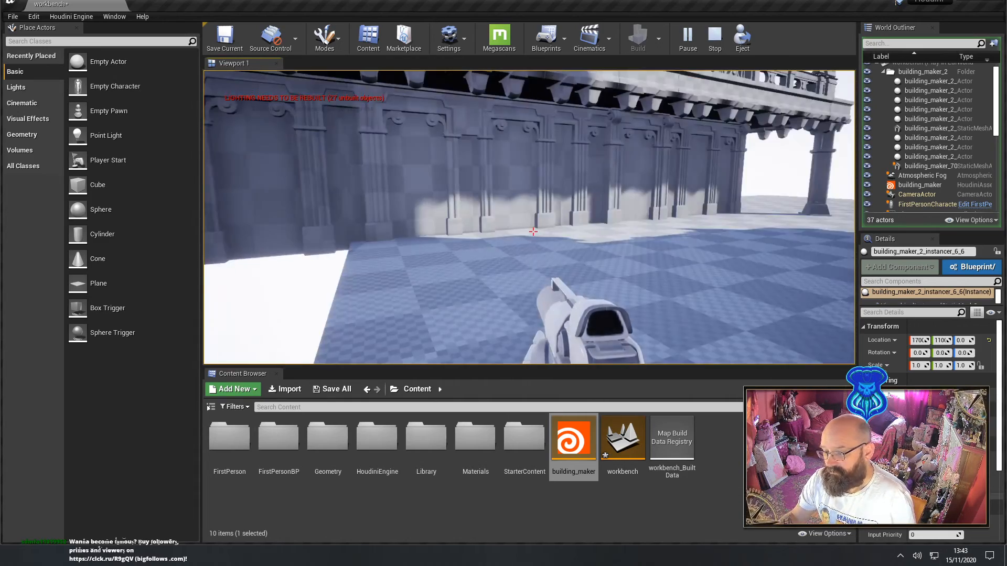
pyautogui.press('w')
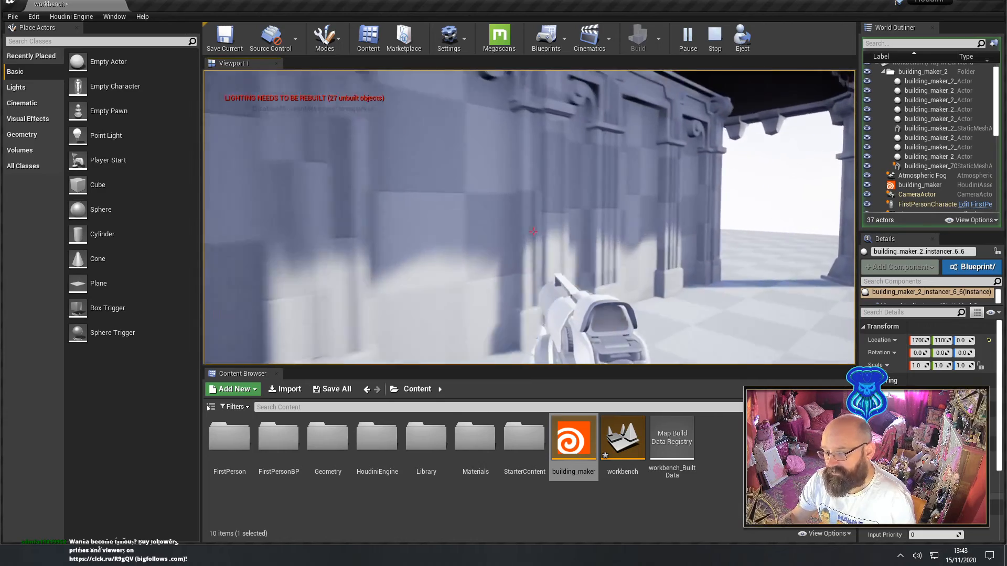
pyautogui.press('w')
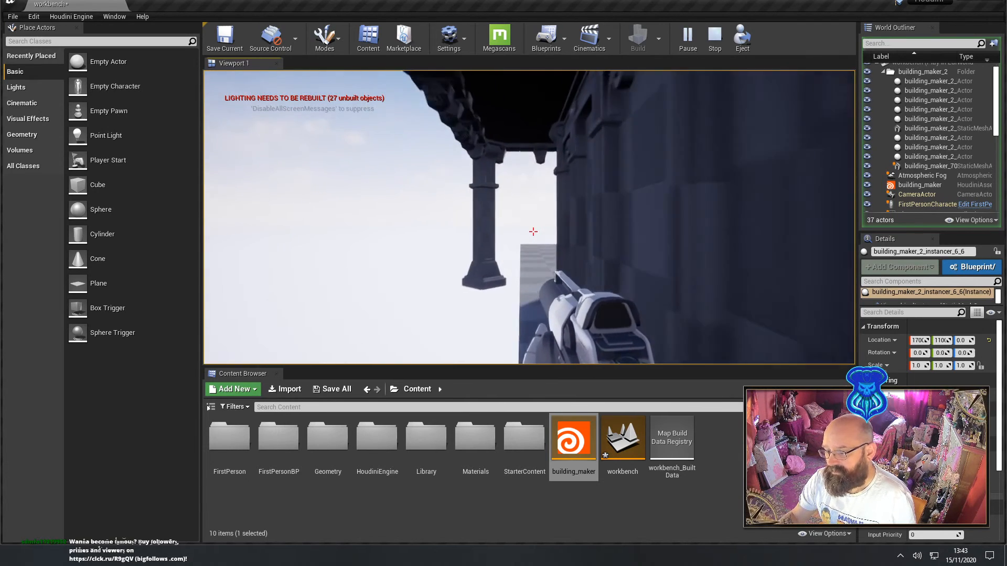
pyautogui.press('w')
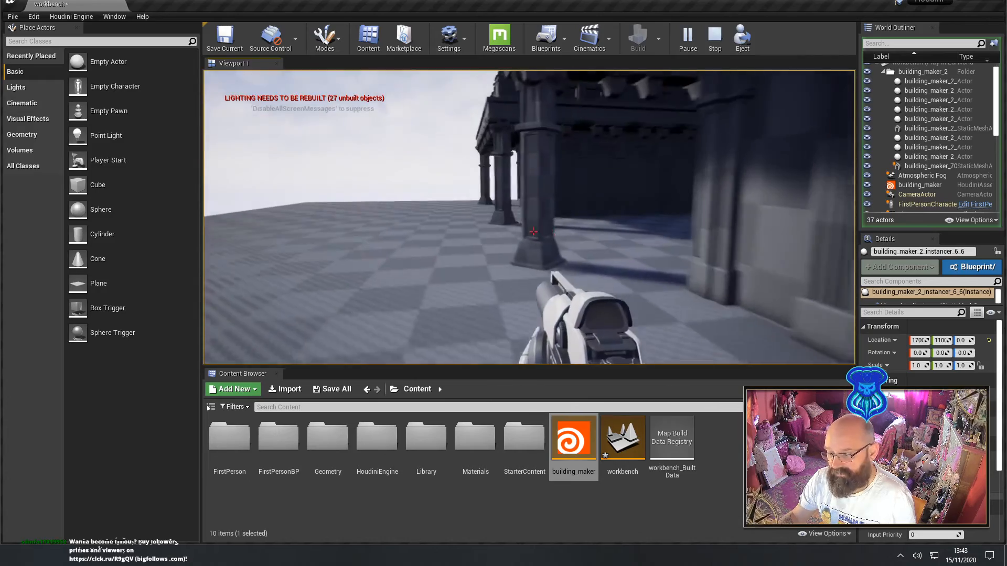
pyautogui.press('w')
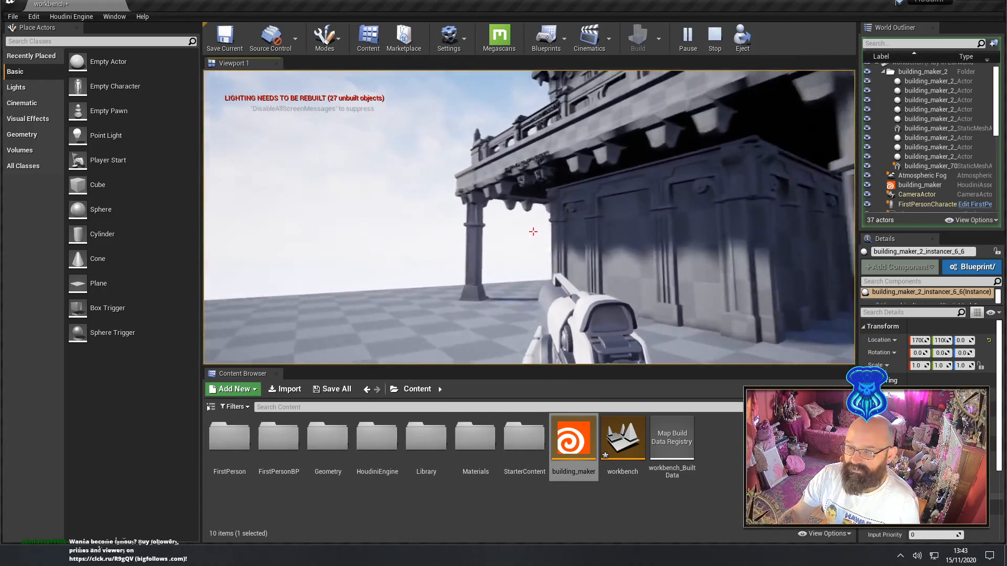
pyautogui.press('w')
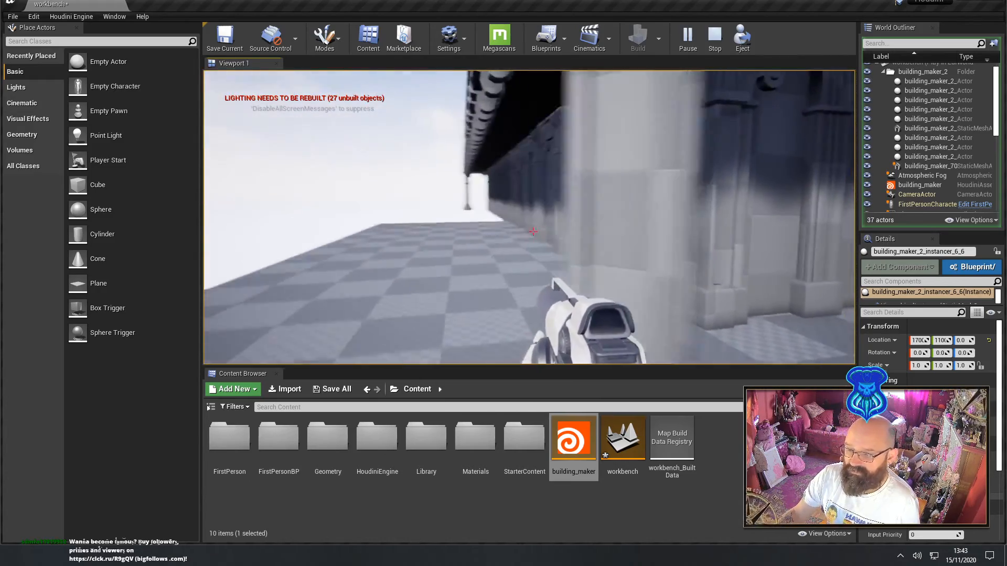
pyautogui.press('w')
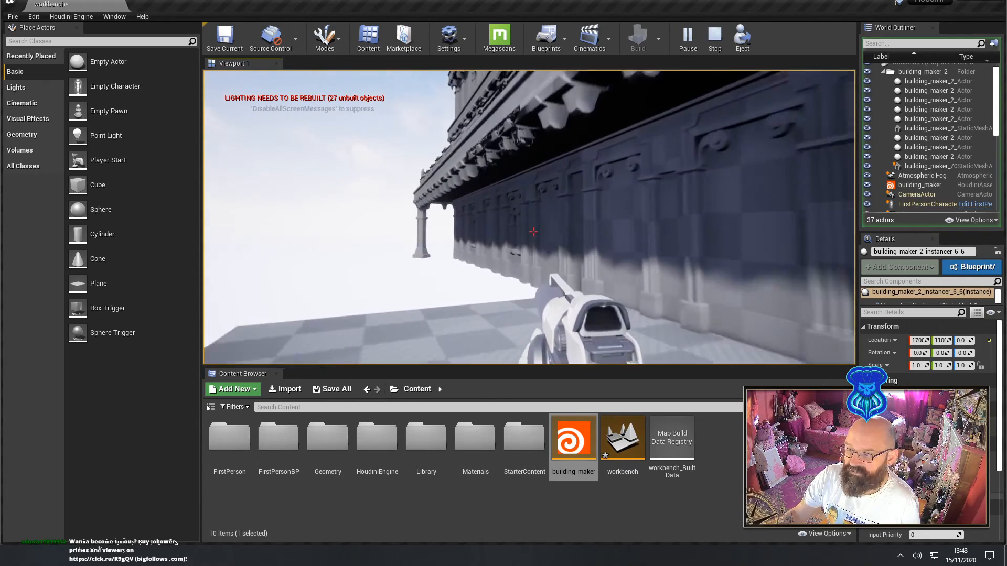
pyautogui.press('Escape')
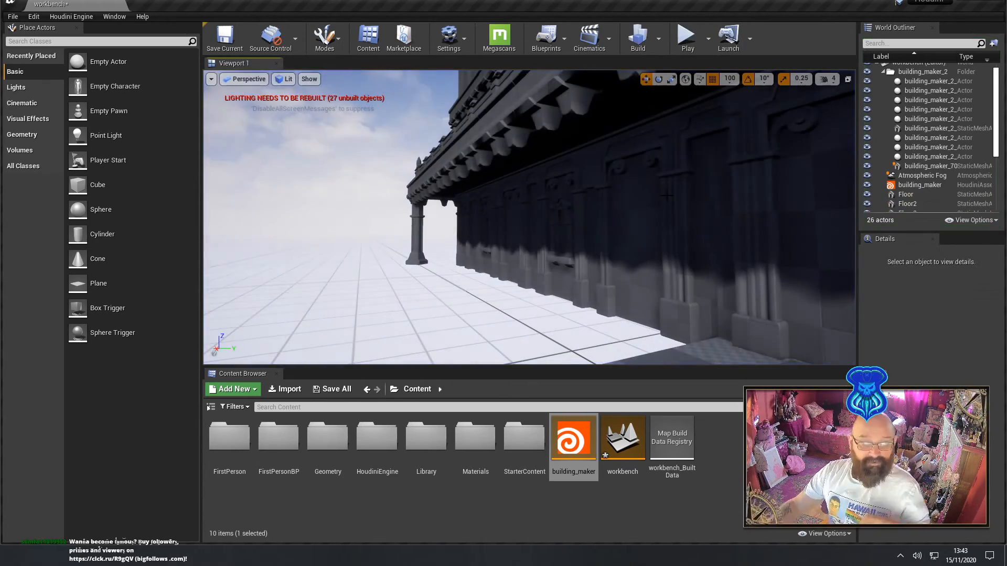